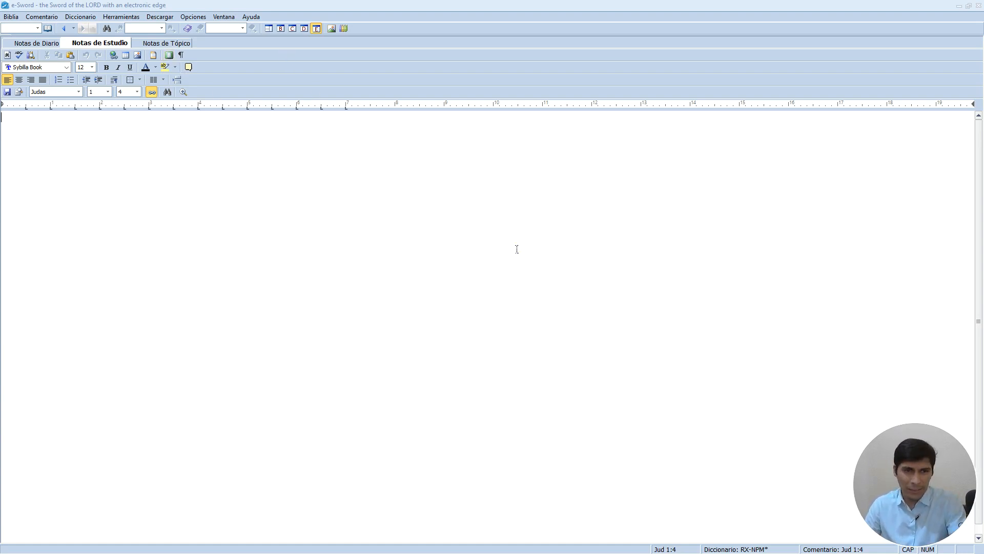
- Switch the empty study note for Judas 1:4 to page layout view
click(169, 55)
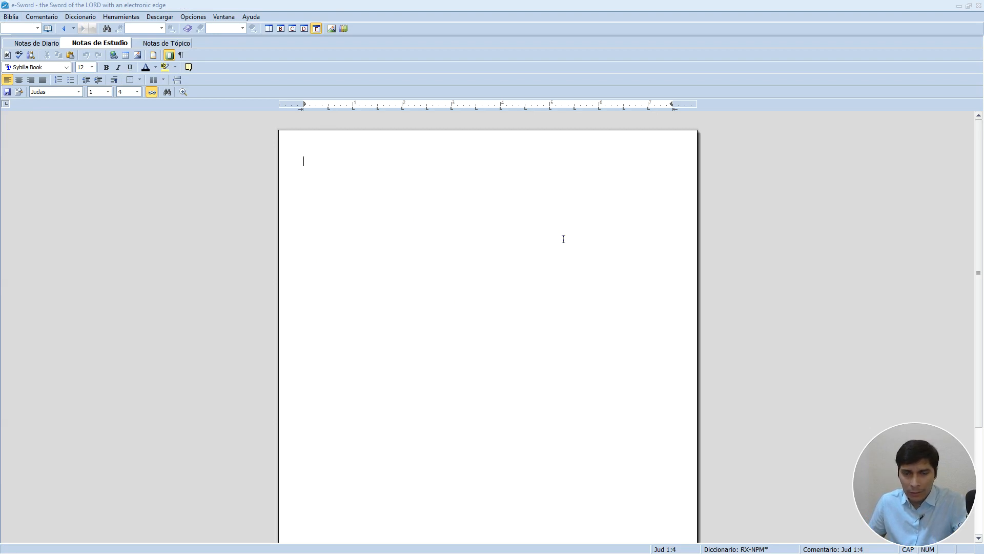
scroll(564, 238, up, 2)
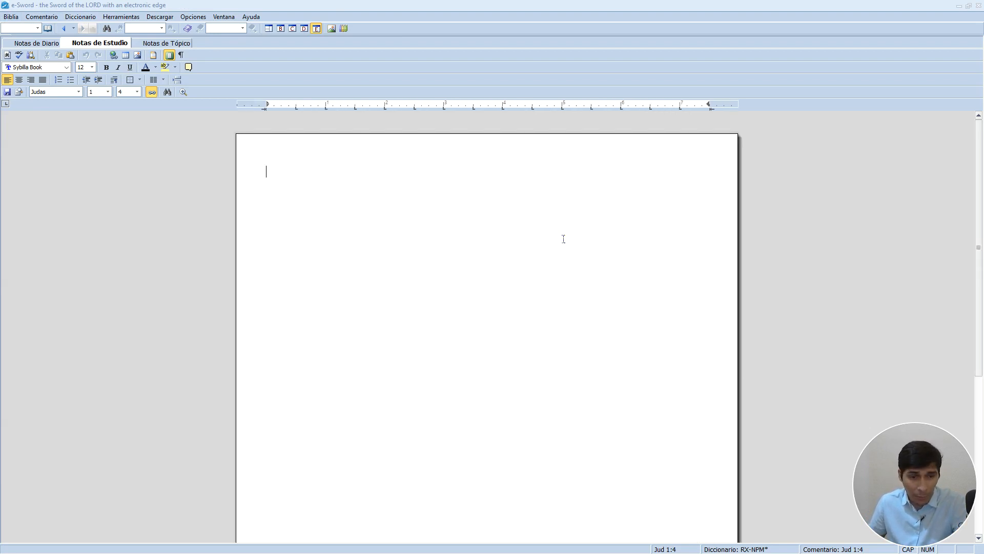
scroll(564, 239, up, 1)
scroll(563, 239, up, 3)
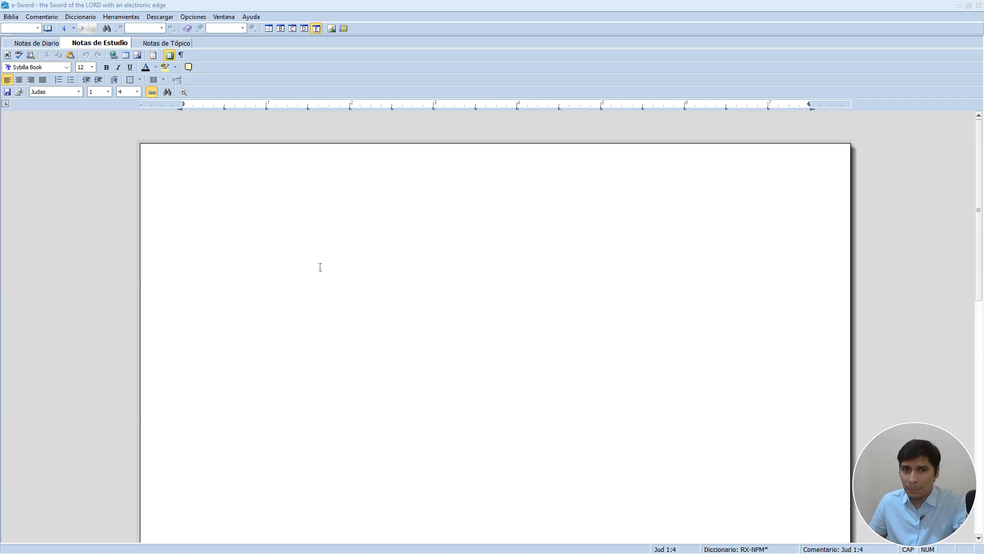
scroll(319, 268, up, 1)
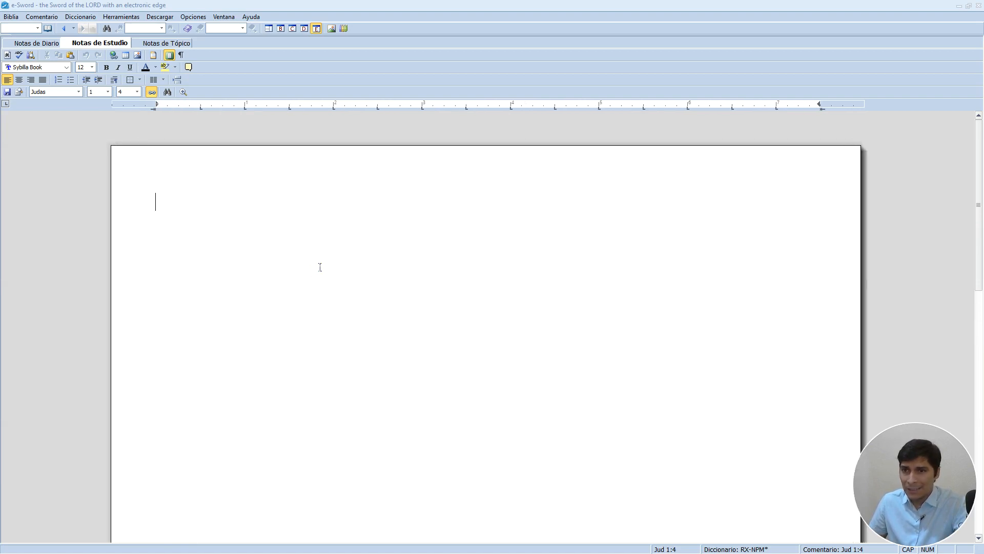
- Add the centred page header "Judas 1:4" to the study note and return to the body text
click(154, 56)
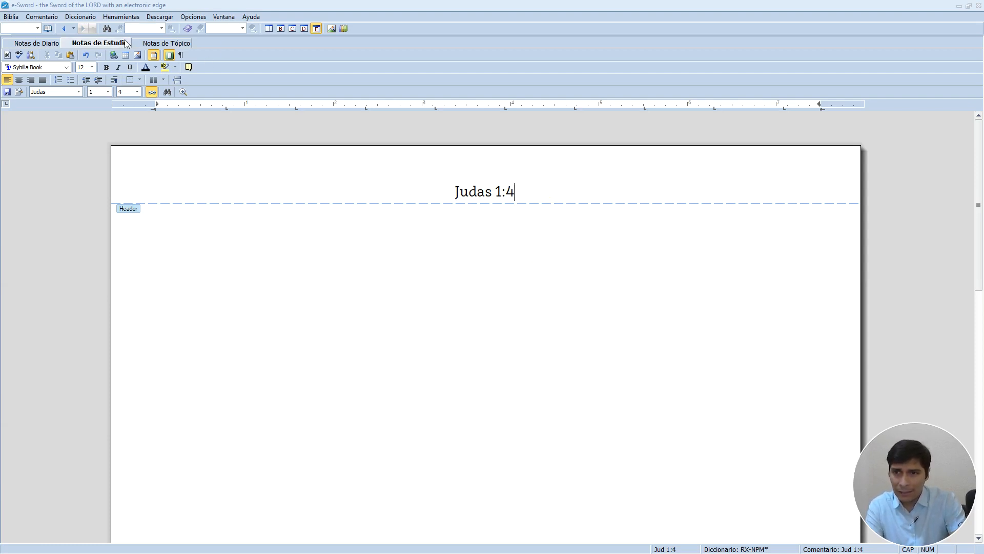
click(536, 169)
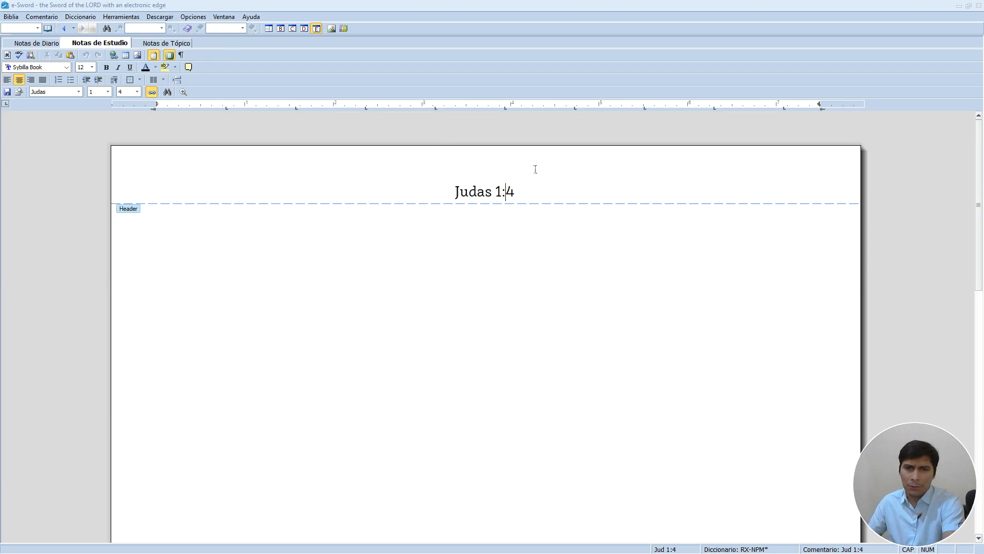
key(BackSpace)
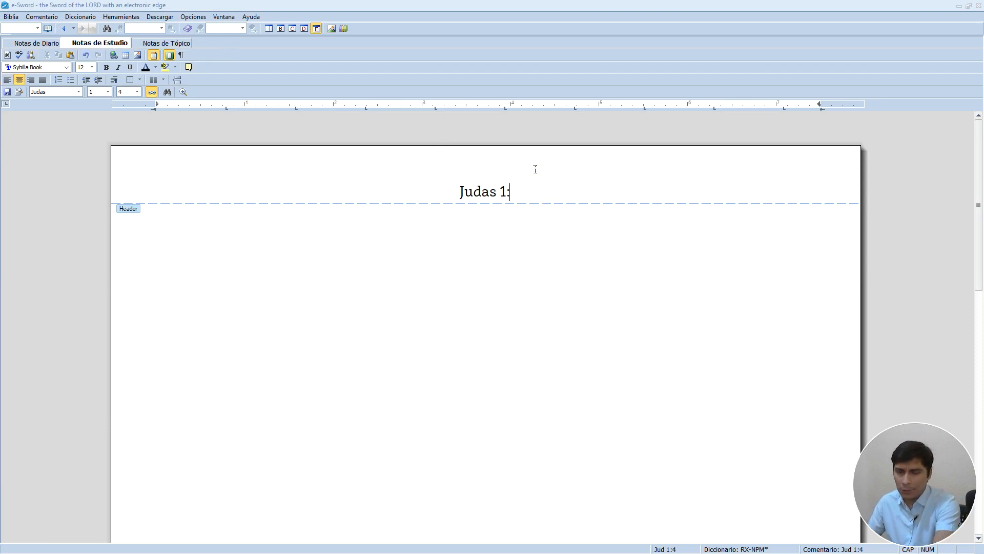
text(4)
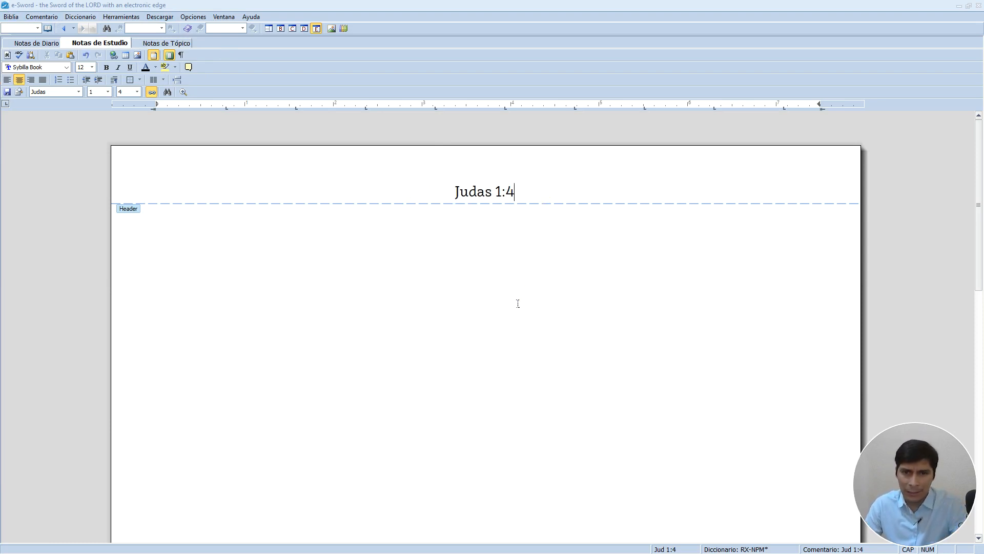
double_click(518, 303)
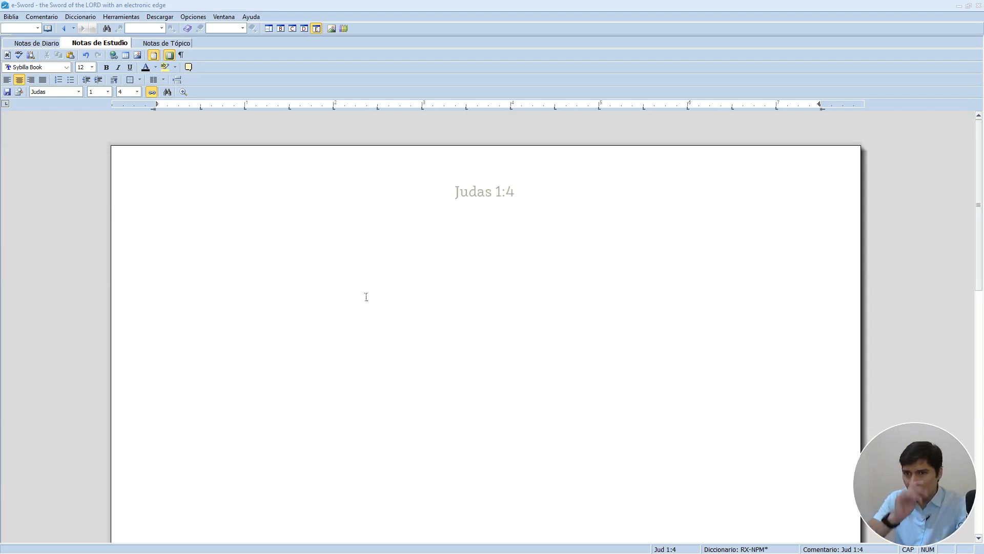
scroll(399, 317, down, 3)
scroll(400, 319, up, 3)
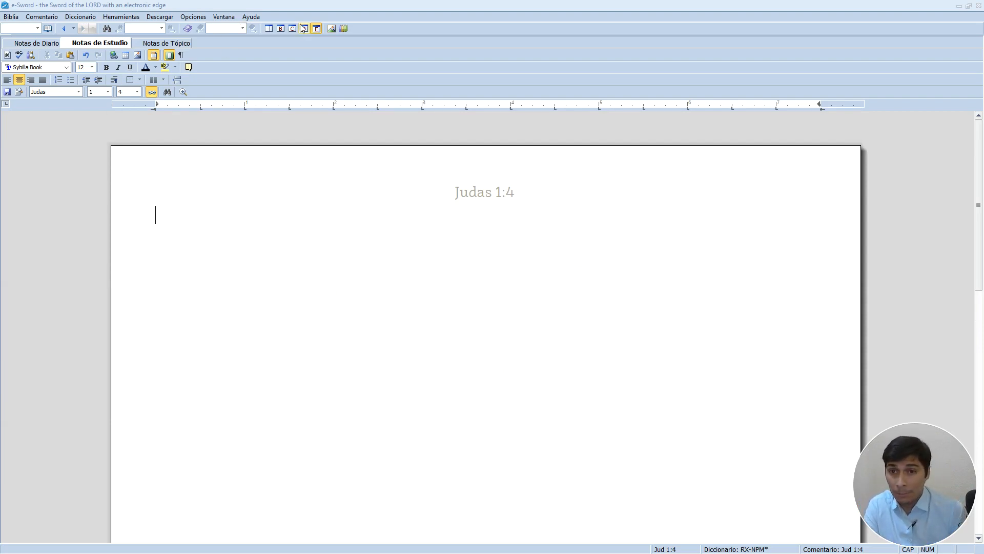
- Restore the multi-pane layout and show Judas in the Spanish NBLA translation
click(268, 29)
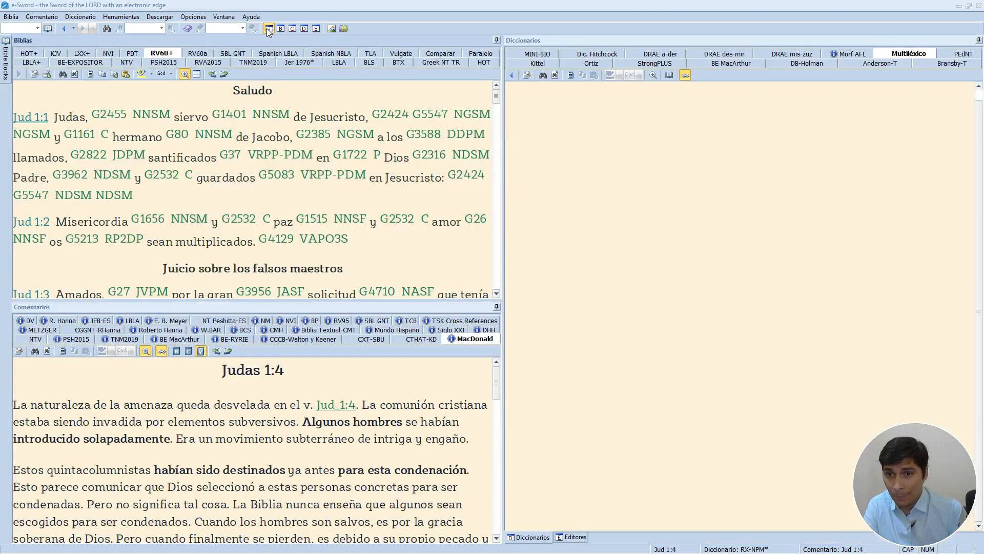
click(341, 54)
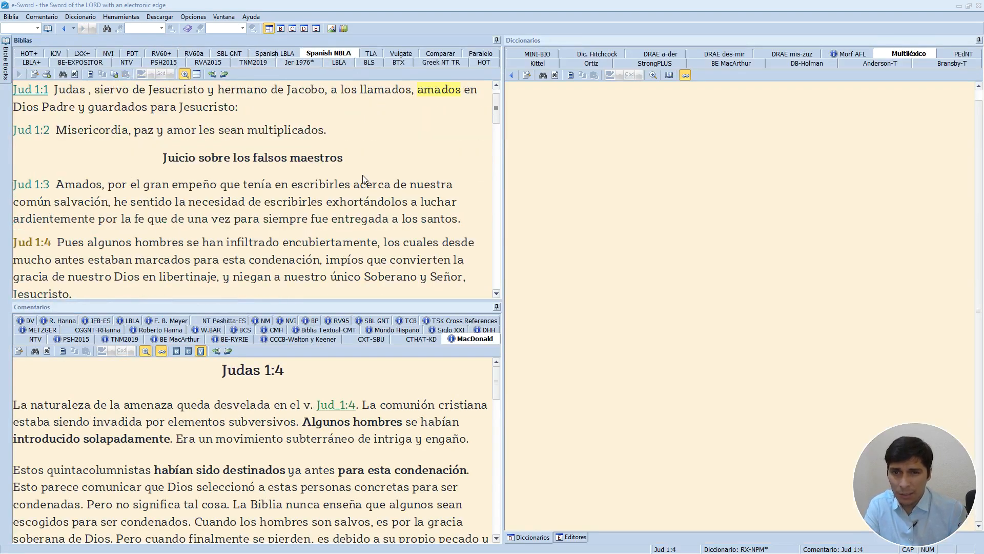
scroll(361, 178, up, 1)
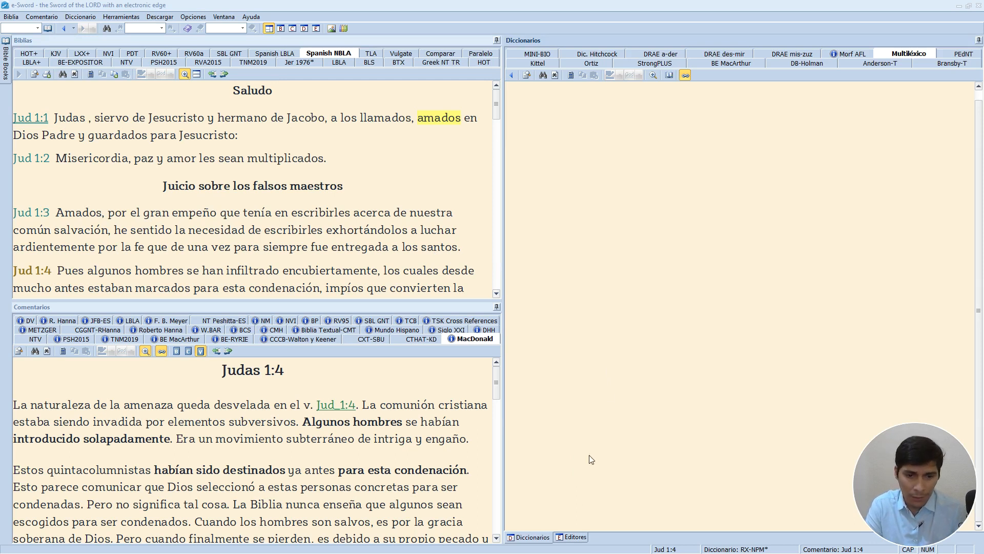
- Show the study notes editor beside the Bible text and load the note for Jud 1:1
click(575, 538)
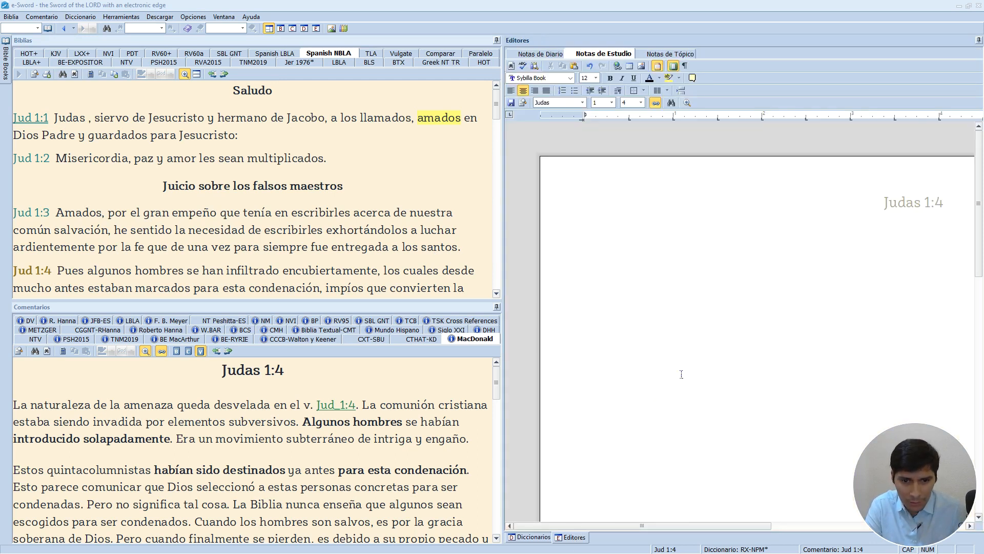
scroll(678, 389, up, 2)
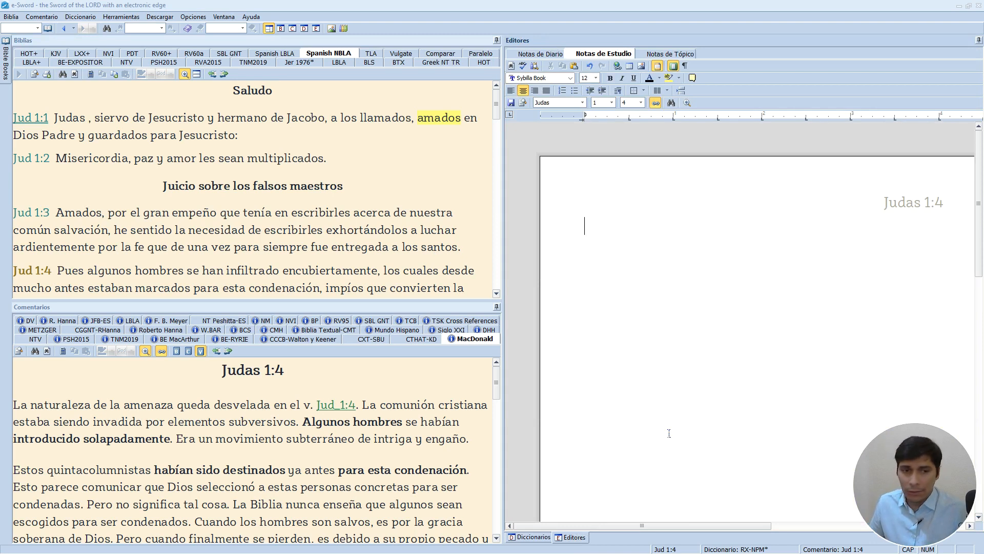
scroll(669, 433, down, 1)
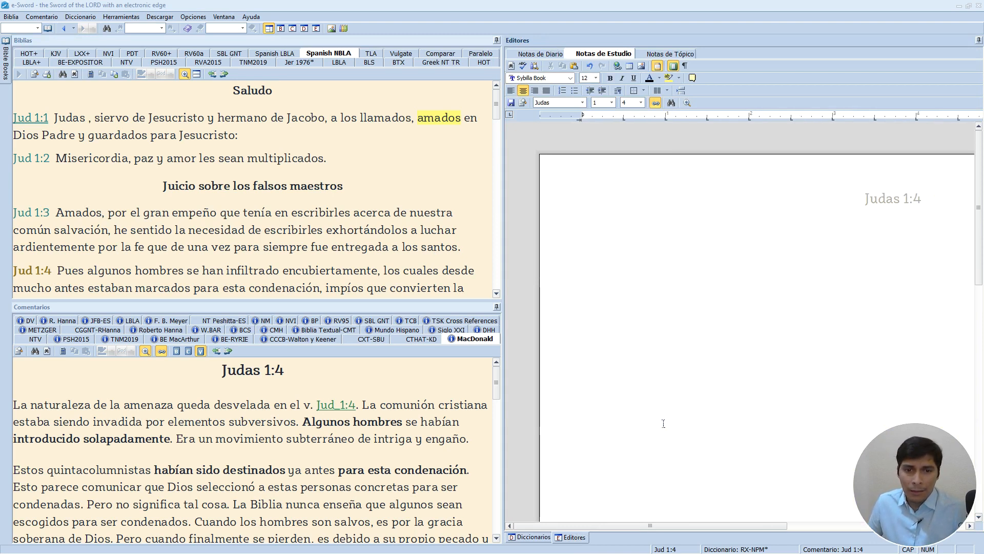
drag(666, 526, 718, 524)
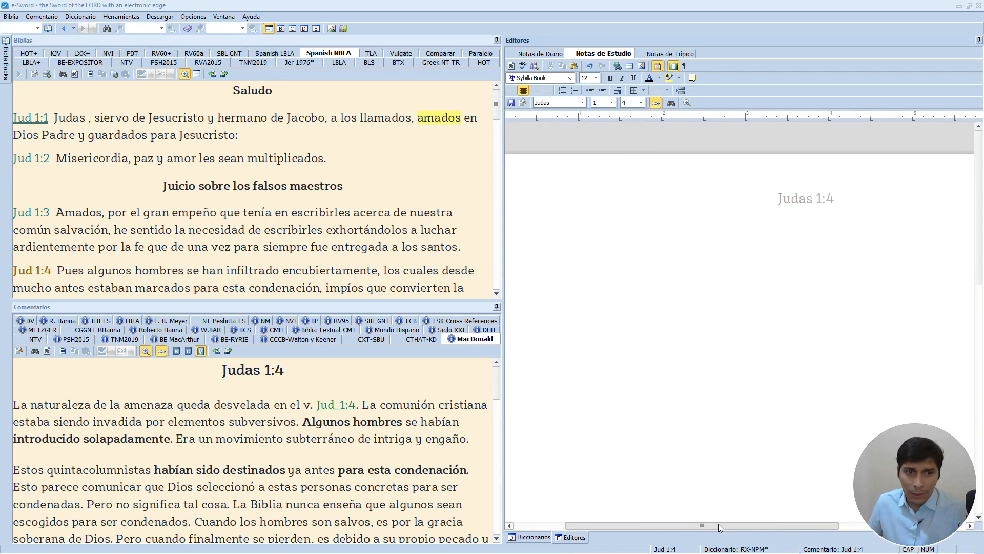
scroll(691, 403, down, 1)
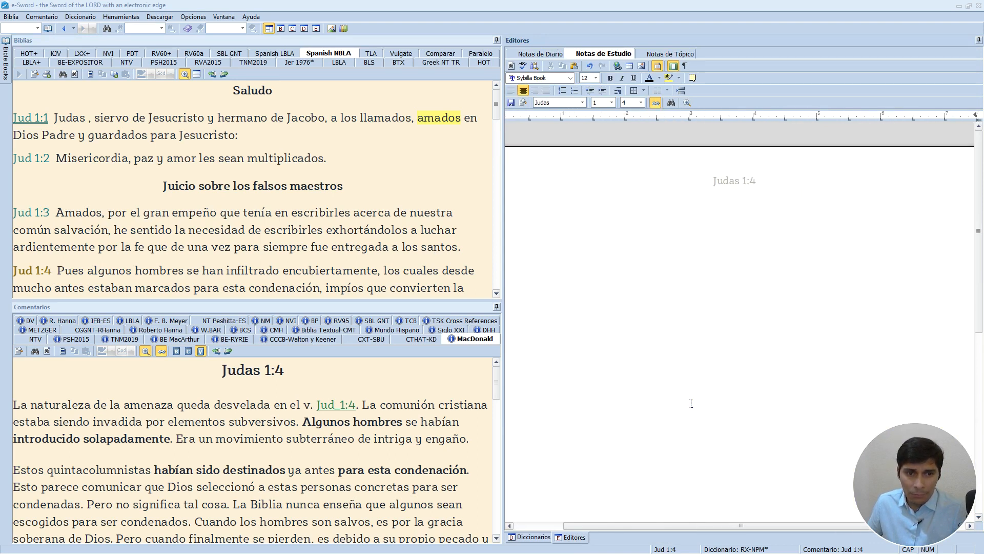
scroll(690, 404, down, 2)
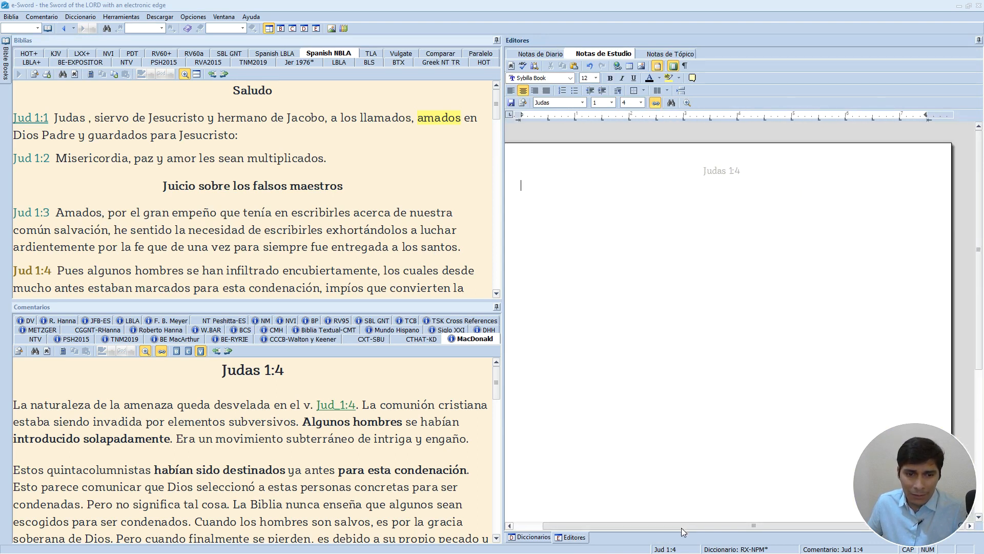
drag(681, 528, 668, 529)
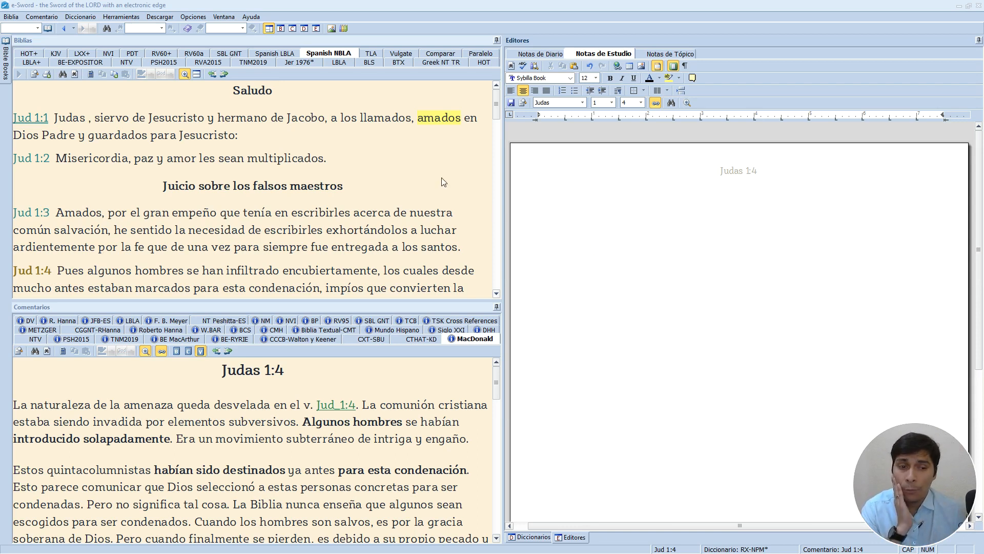
click(52, 109)
click(44, 118)
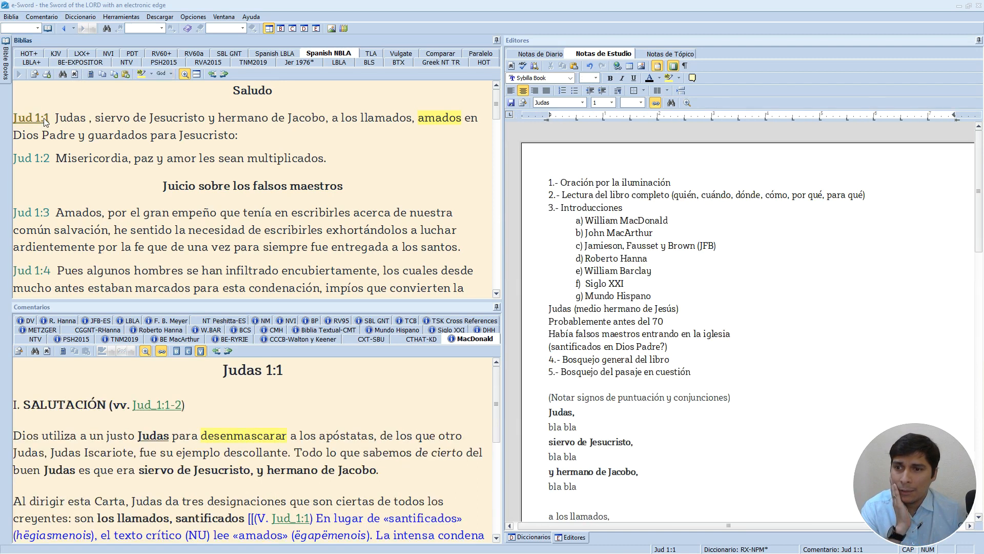
right_click(45, 121)
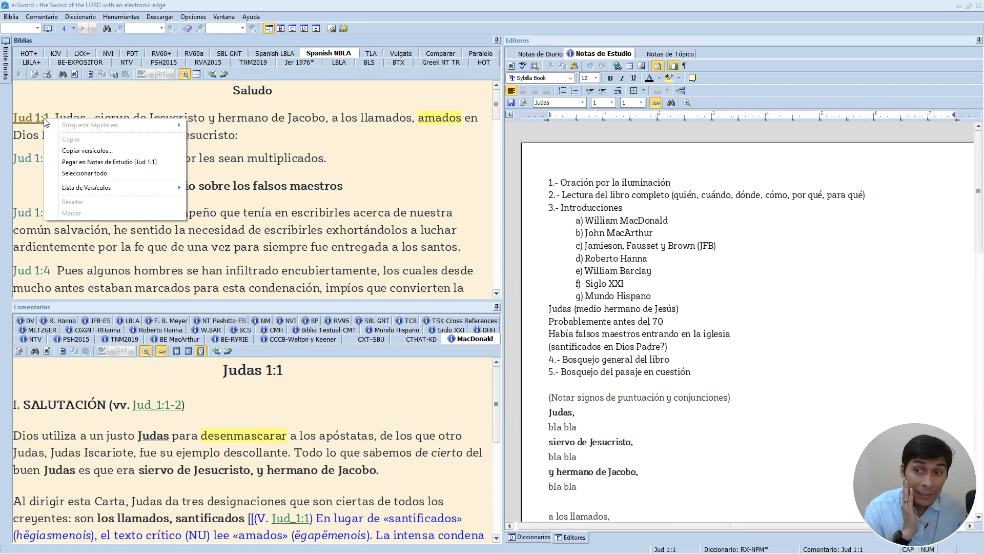
click(86, 151)
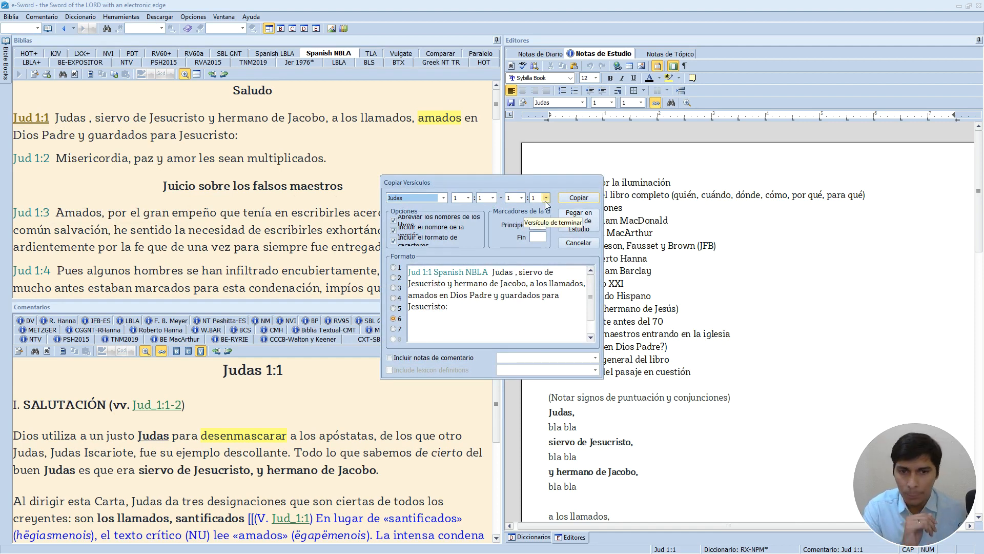
click(468, 198)
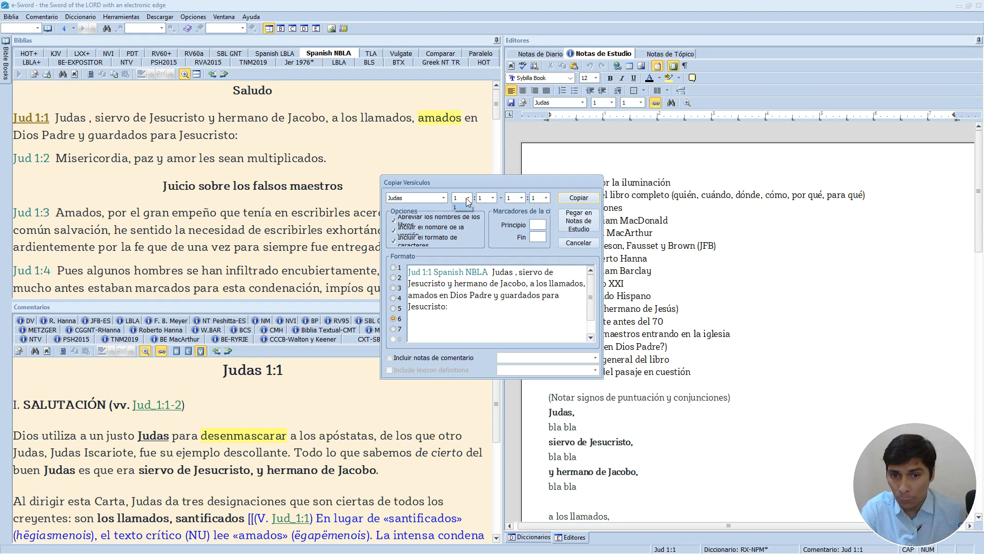
click(494, 200)
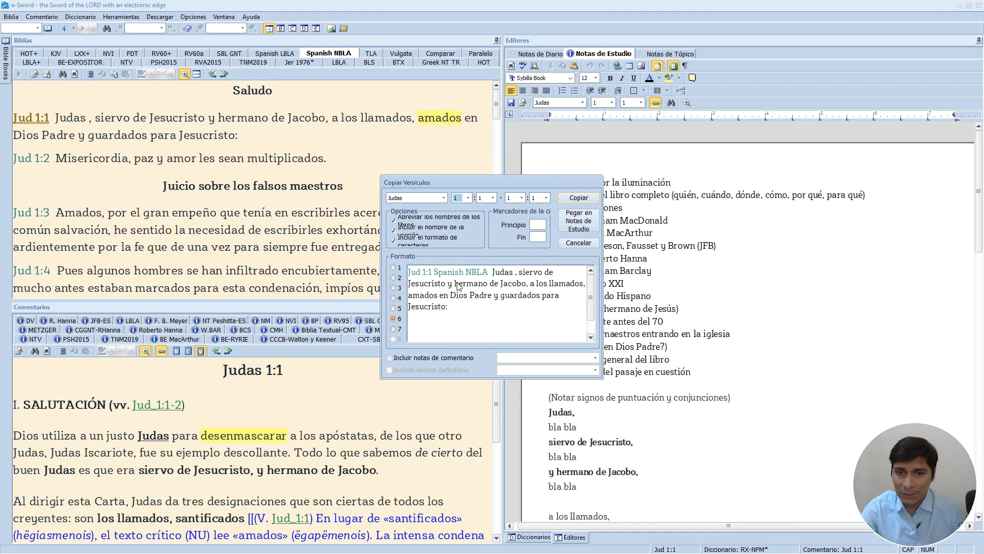
click(546, 198)
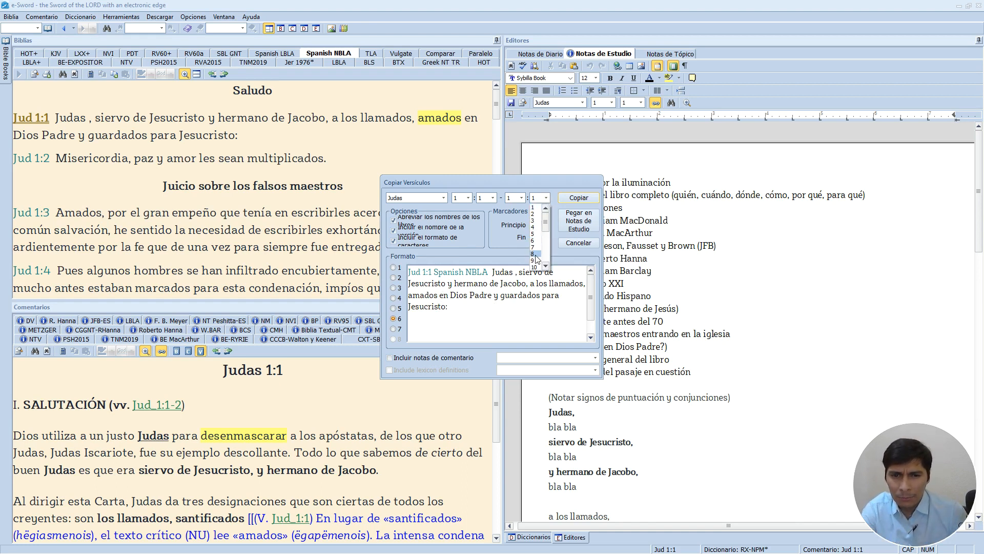
click(532, 214)
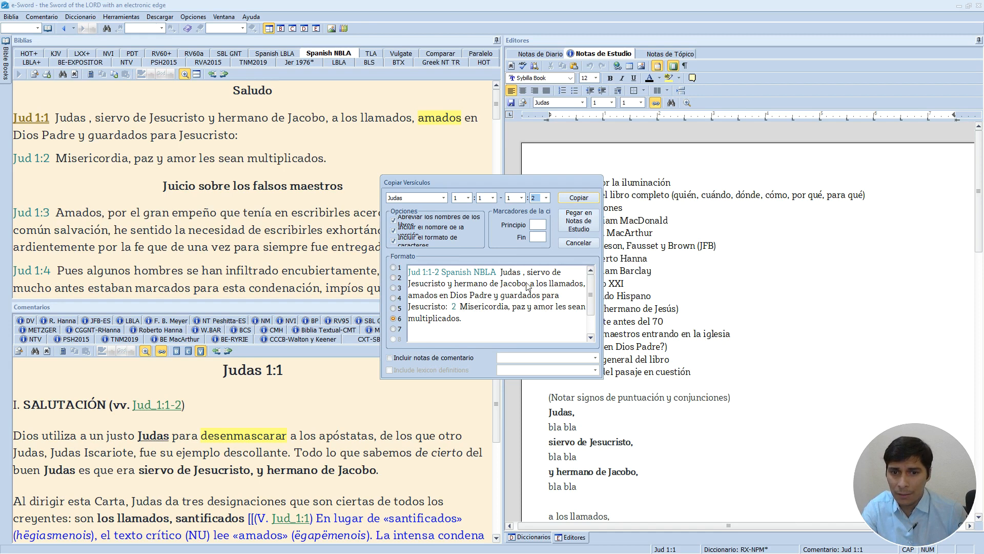
click(592, 246)
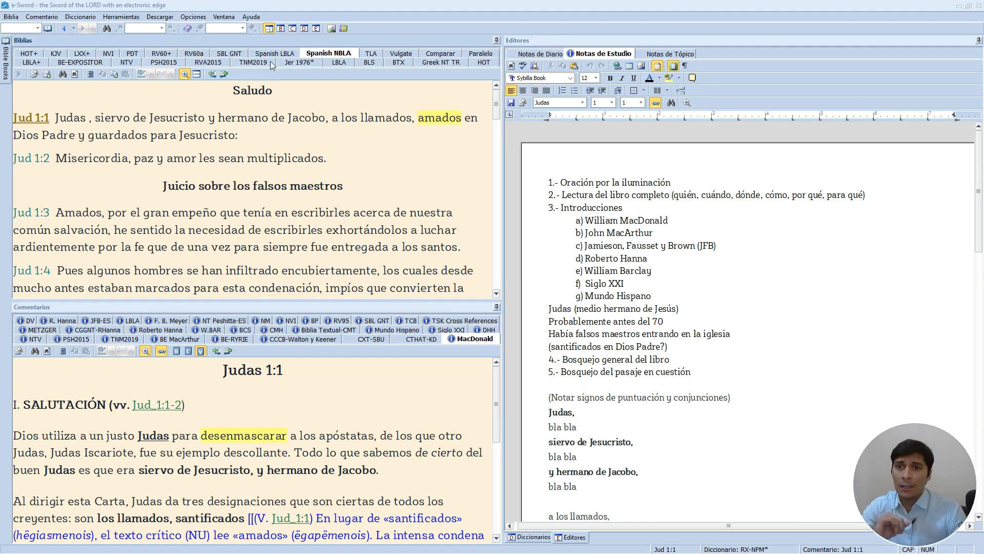
- Expand the Bible pane to the full window and read through Judas in the Spanish NBLA translation
click(281, 27)
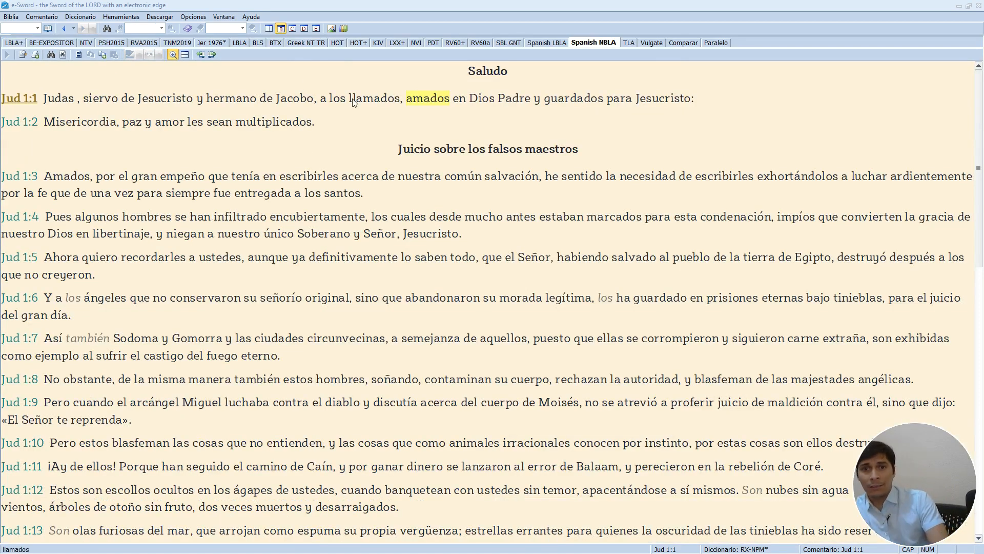
scroll(342, 113, down, 7)
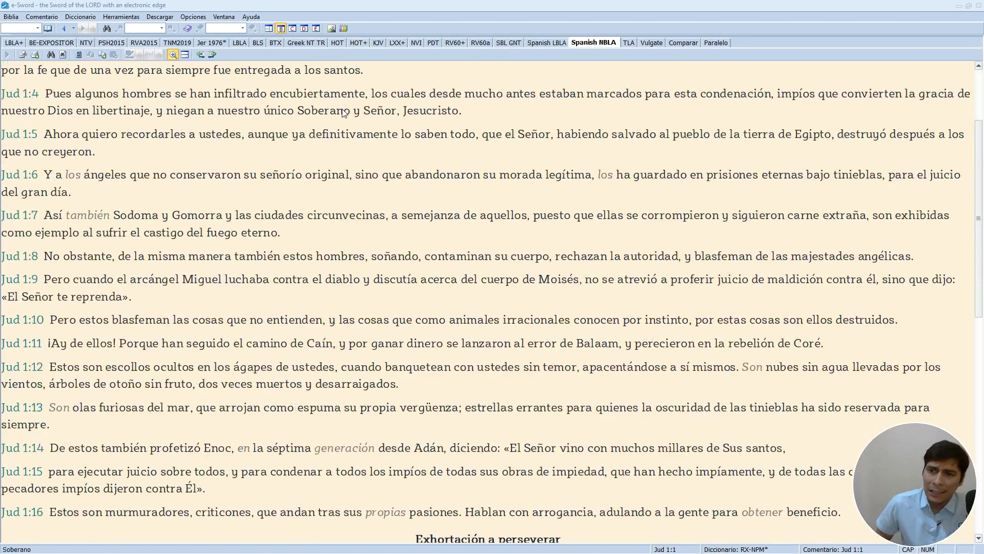
scroll(288, 244, down, 5)
scroll(288, 249, down, 1)
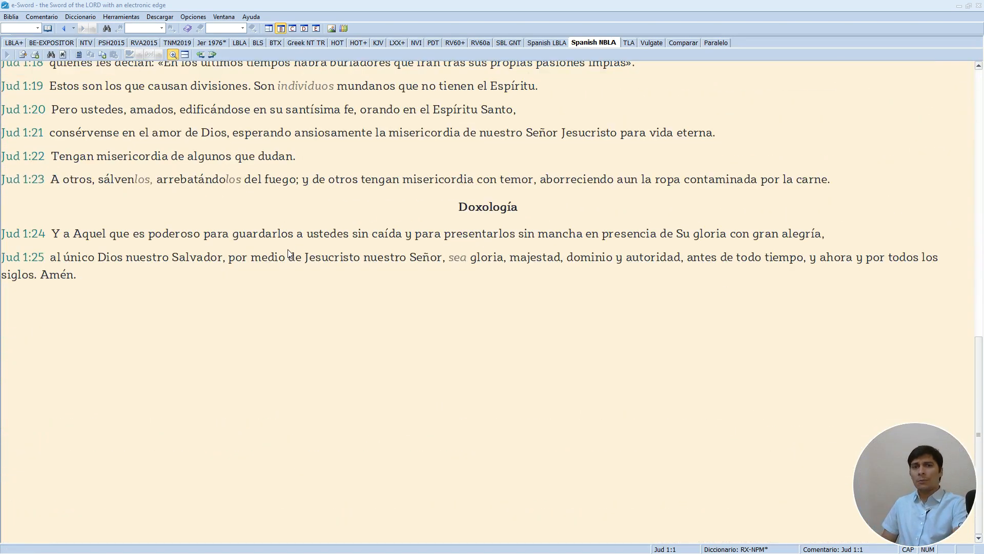
scroll(288, 252, up, 12)
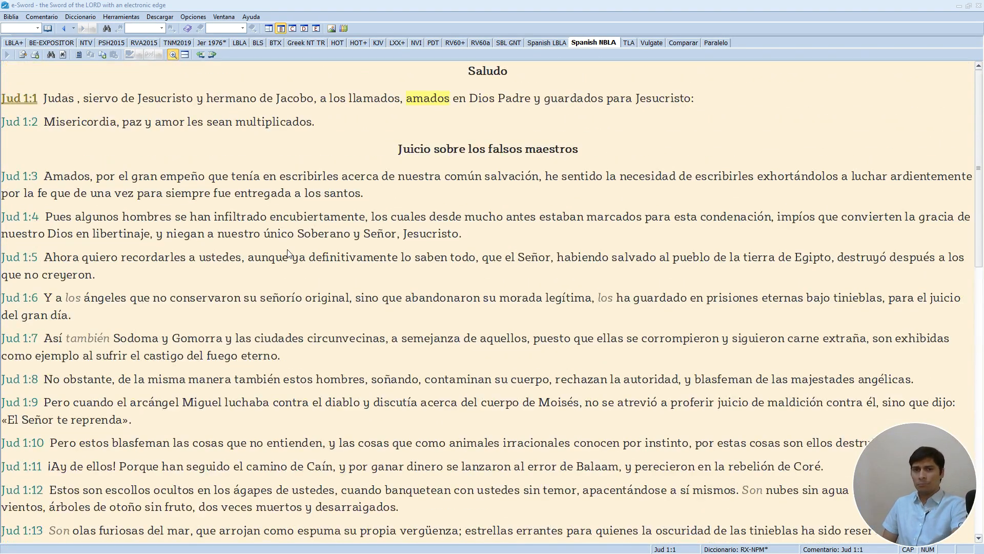
scroll(287, 252, down, 8)
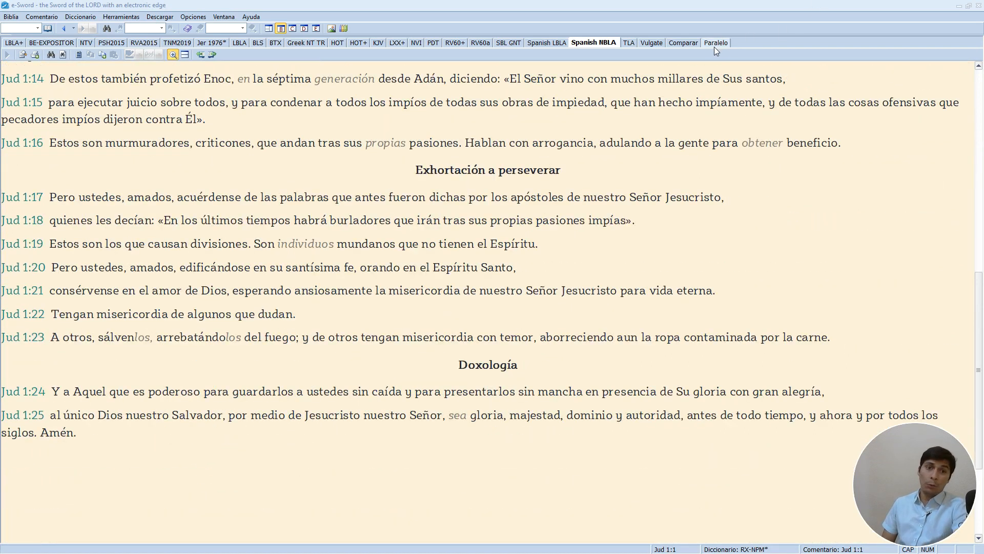
- Compare Judas 1 across the translations in the parallel view and replace the Greek NT TR column with NT Peshitta-ES
click(715, 47)
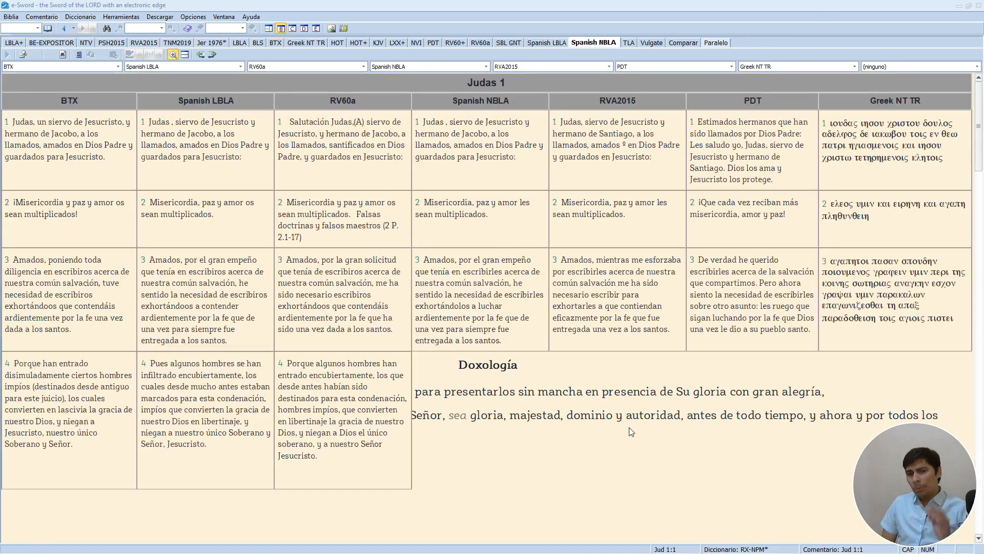
scroll(207, 371, down, 1)
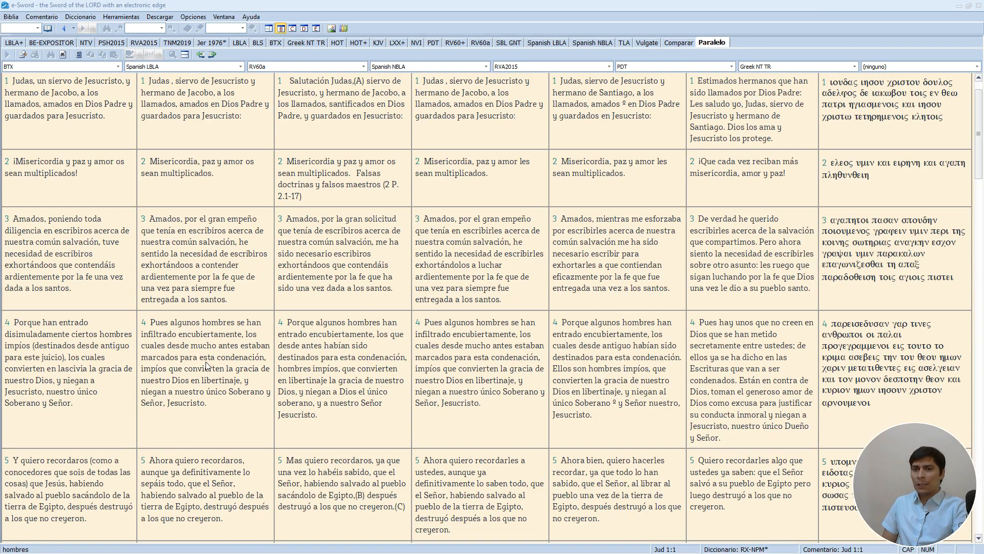
scroll(169, 264, down, 5)
scroll(170, 264, down, 10)
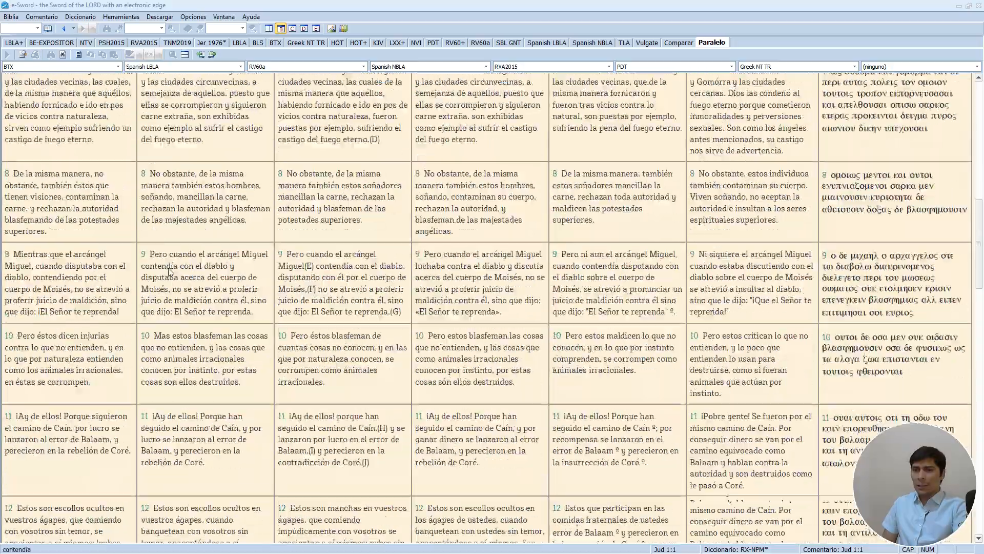
scroll(164, 337, up, 11)
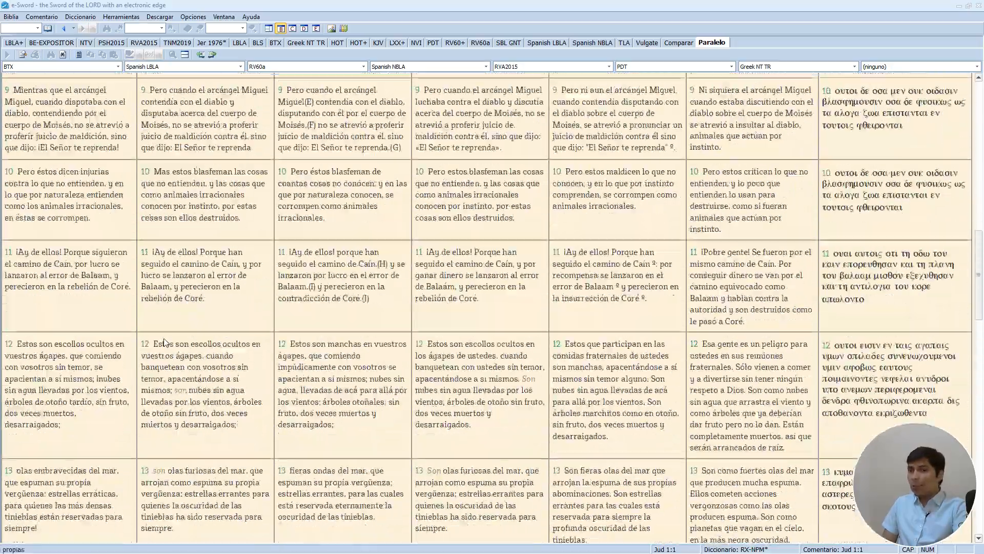
scroll(164, 340, up, 3)
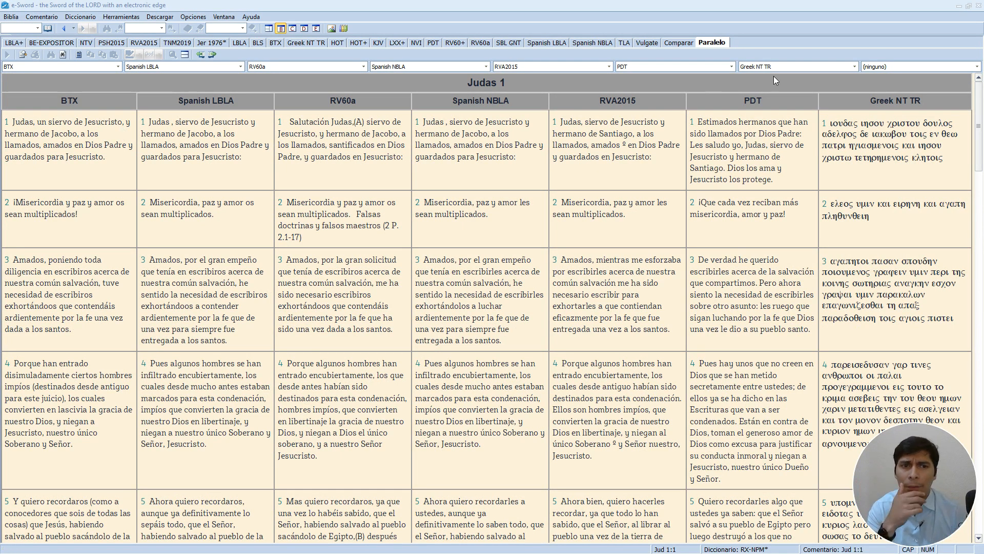
click(814, 69)
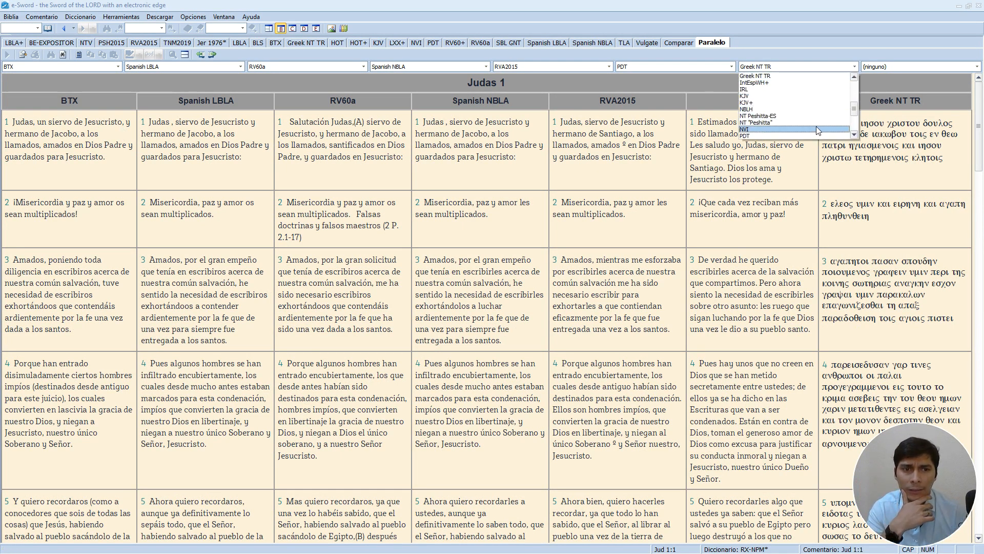
click(815, 116)
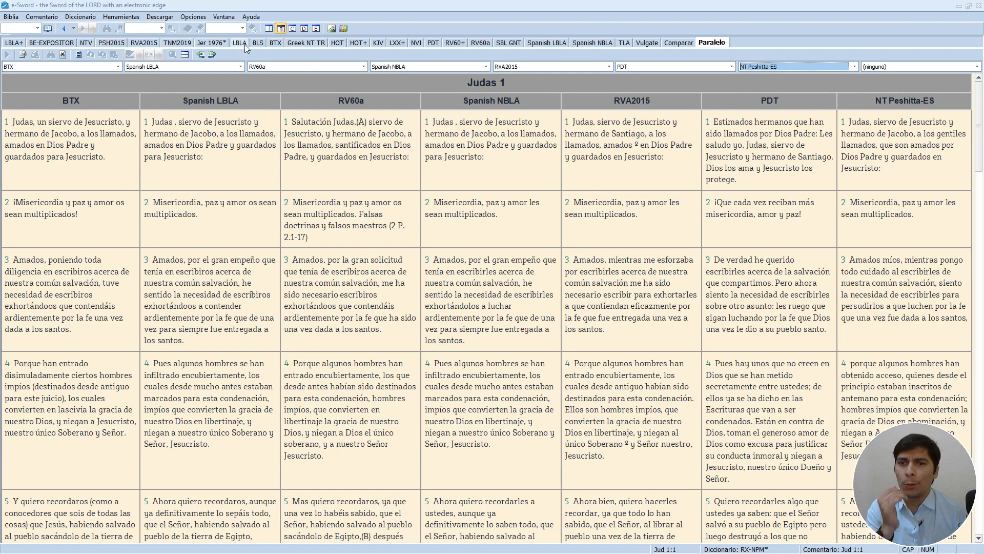
- Read Judas separately in the BTX, Spanish LBLA and RV60a translations
click(272, 43)
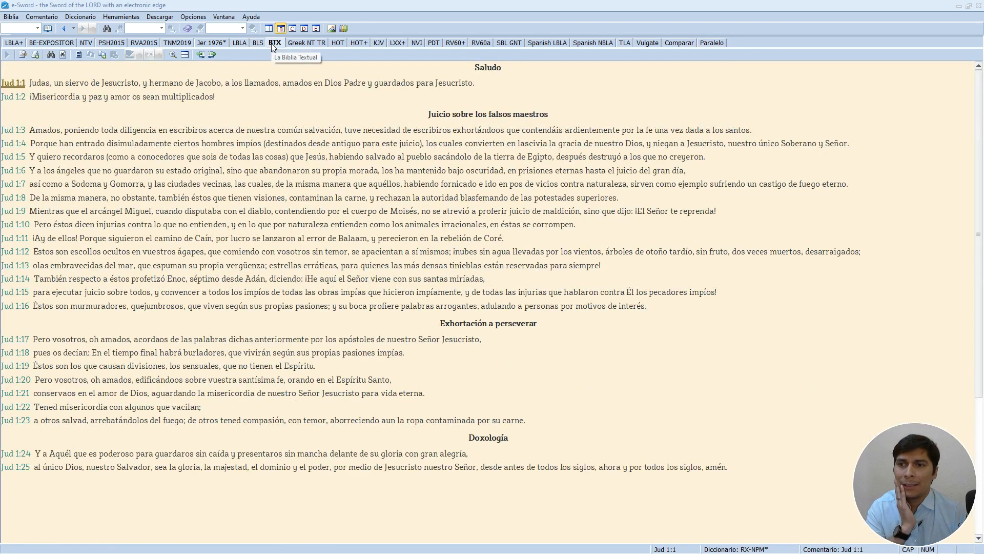
scroll(260, 123, down, 2)
scroll(262, 128, up, 2)
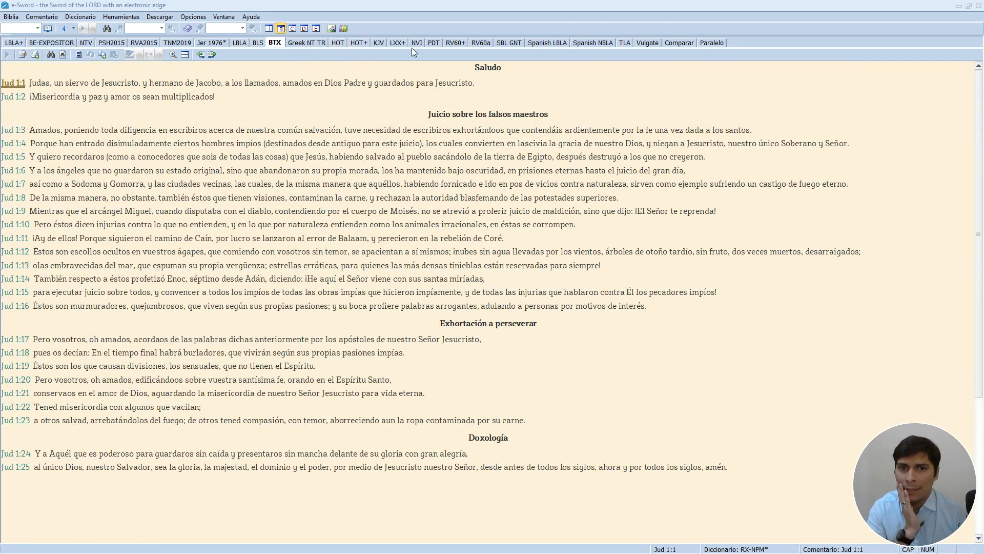
click(546, 44)
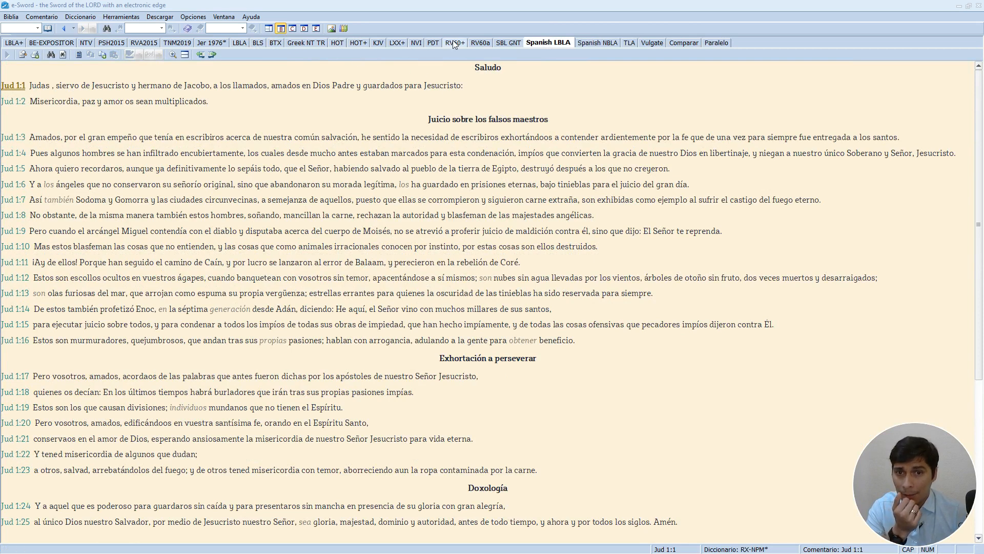
click(477, 44)
scroll(431, 111, down, 2)
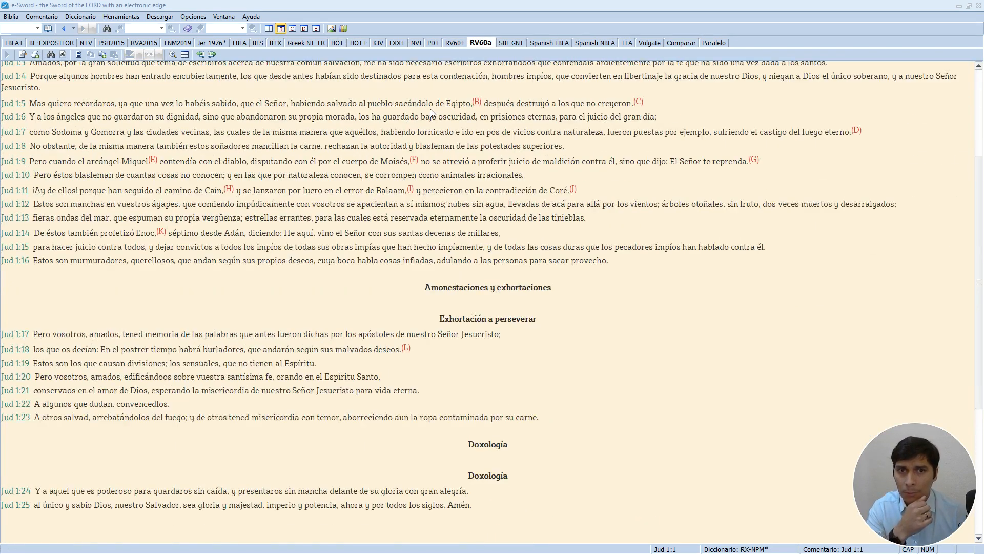
- Read Judas in the Spanish NBLA, RVA2015 and PDT translations, finishing with PSH2015 through to the doxology
click(610, 44)
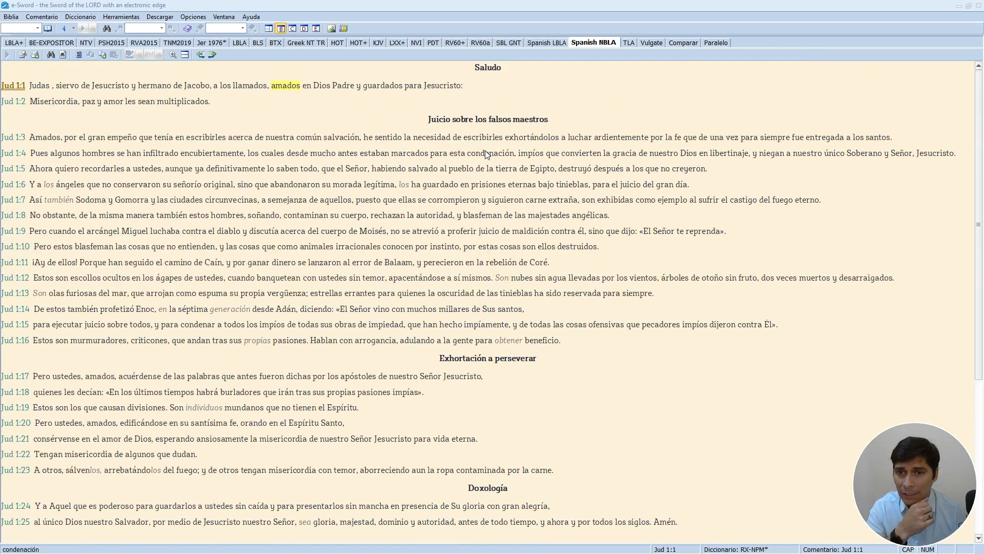
scroll(486, 148, down, 2)
scroll(485, 144, up, 1)
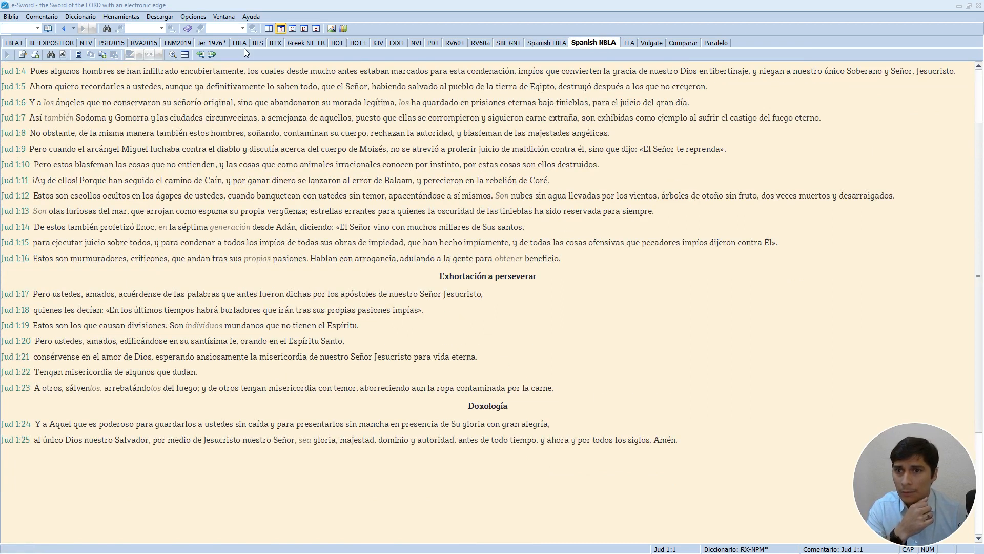
click(154, 47)
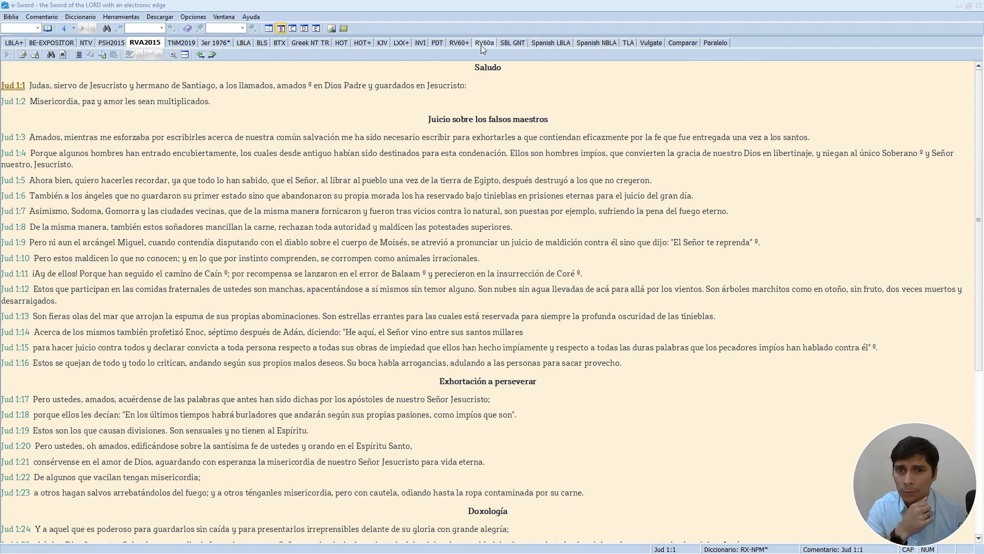
click(439, 45)
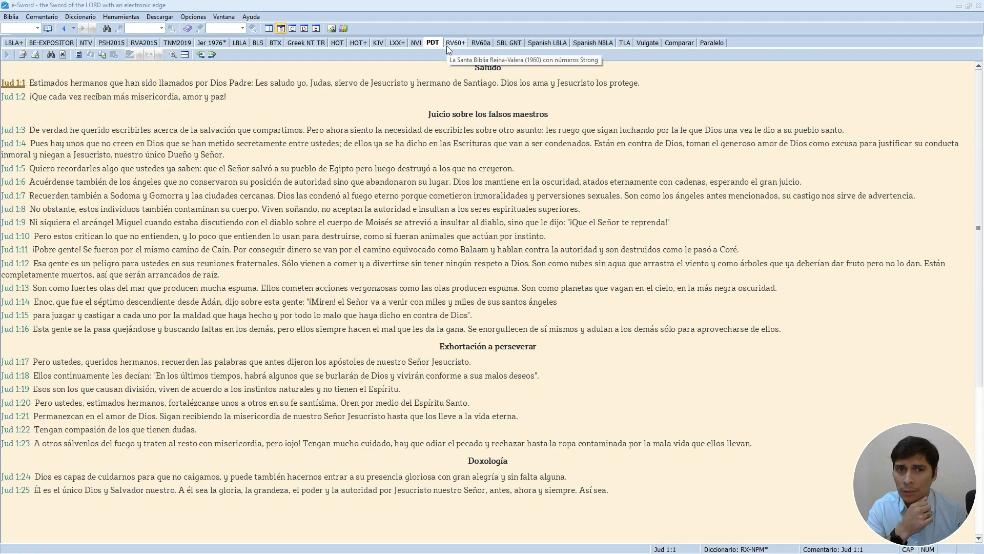
click(115, 44)
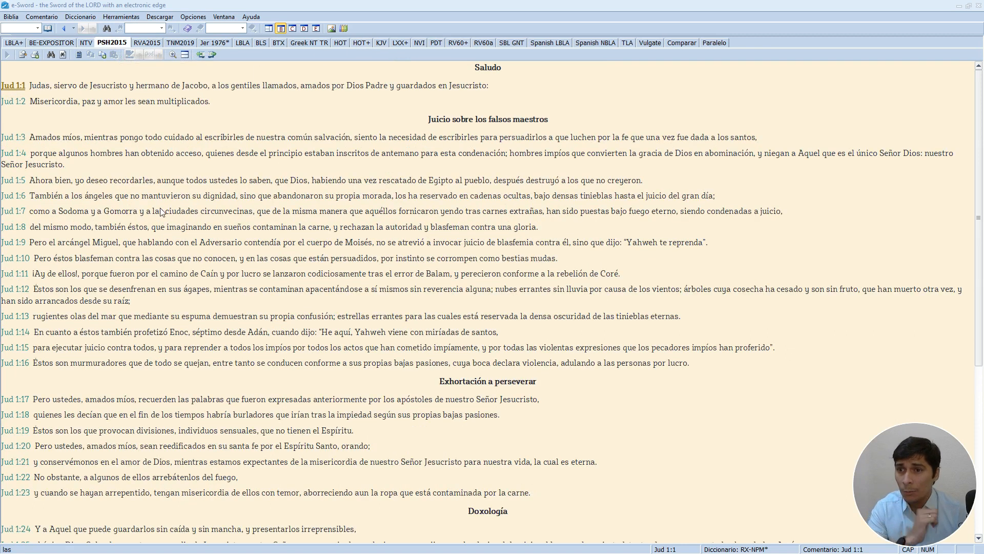
scroll(178, 251, down, 5)
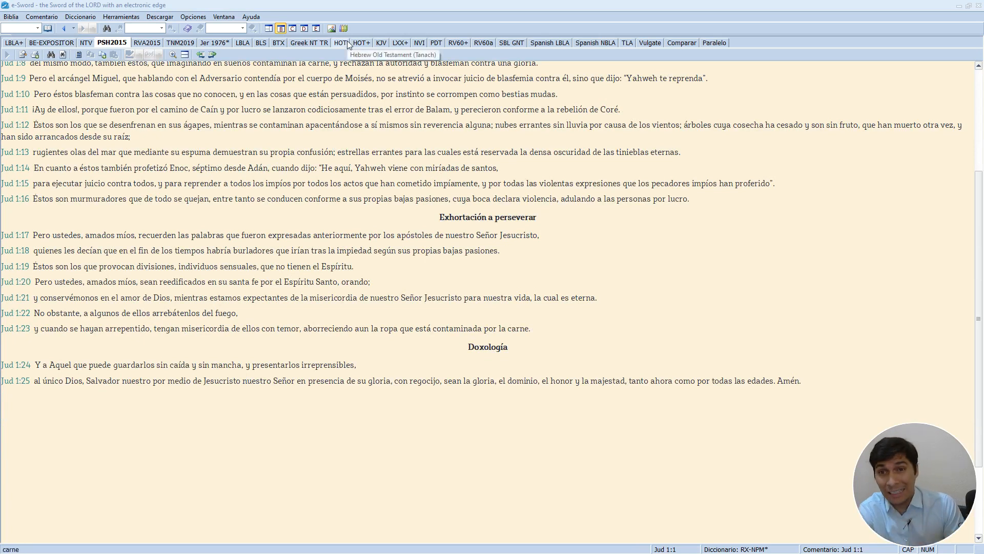
- Expand the study notes editor to the full window and review the Introducciones item and its list of commentators
click(317, 28)
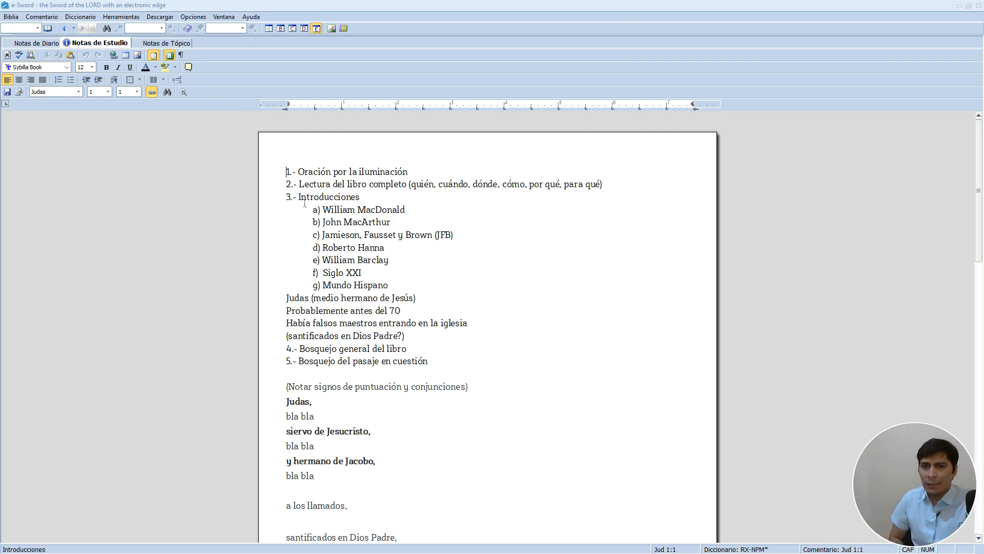
drag(299, 198, 346, 201)
click(397, 210)
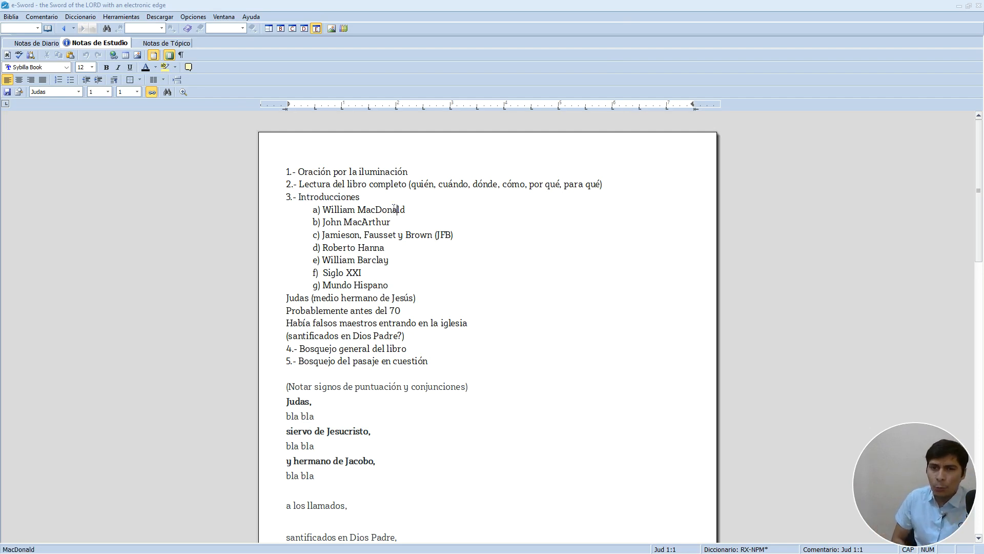
- Restore the multi-pane layout and return to the start of Judas in the PSH2015 text
click(267, 29)
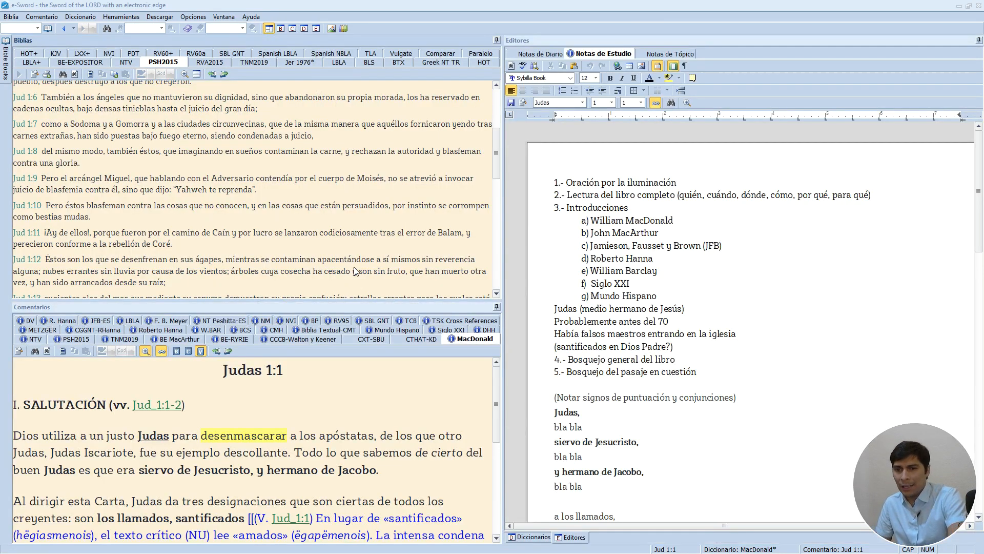
scroll(285, 142, up, 6)
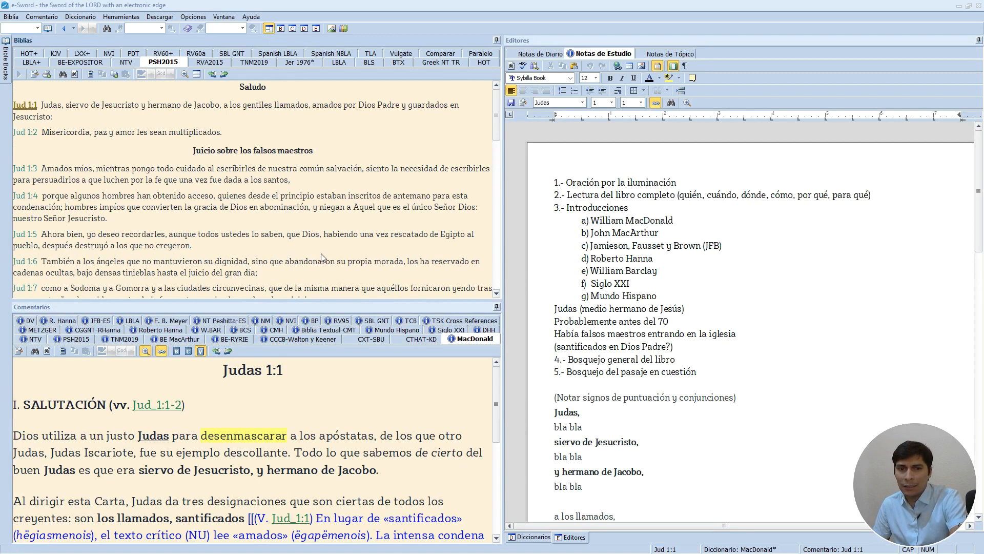
drag(594, 233, 604, 233)
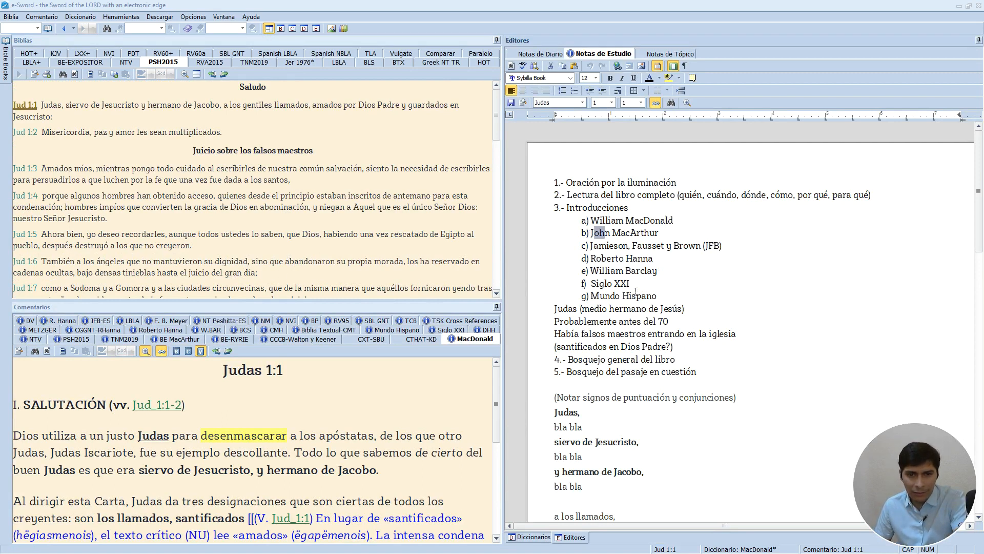
- Show the book introduction to Judas in the MacDonald commentary and read its section on the letter's place in the canon
click(453, 339)
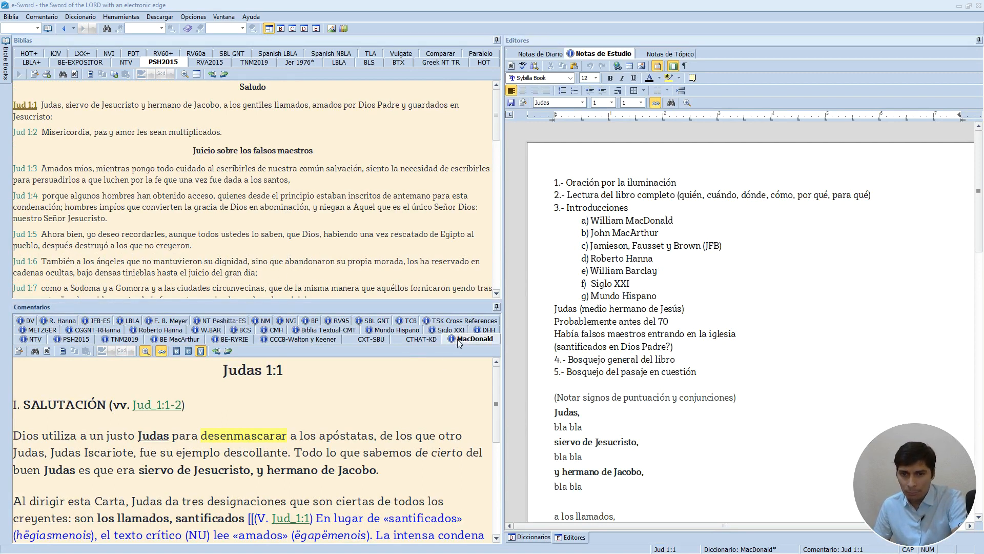
click(177, 351)
scroll(220, 415, down, 5)
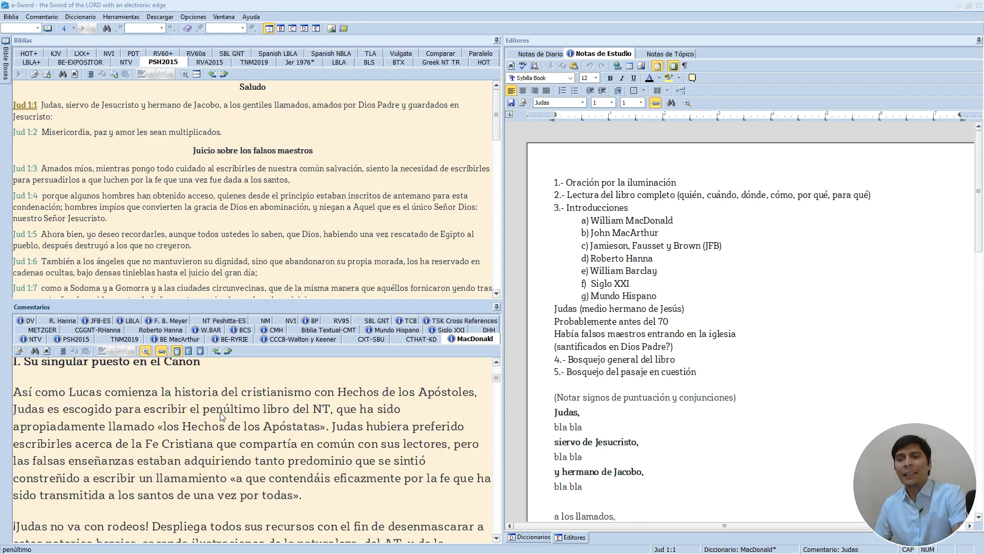
scroll(221, 415, down, 10)
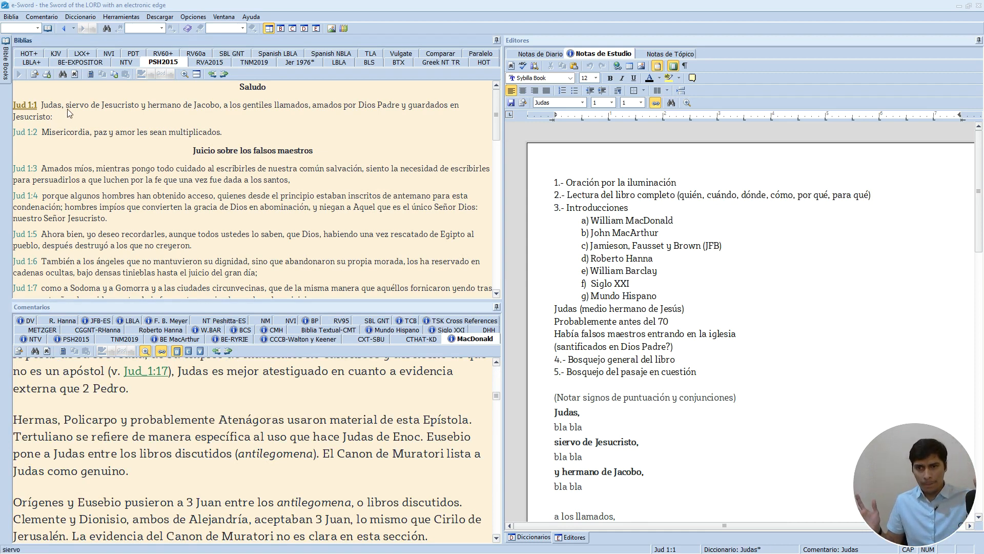
- Highlight "por los apóstoles de nuestro Señor Jesucristo" in yellow in Jud 1:17 of PSH2015, and return to the chapter's start
scroll(67, 109, down, 1)
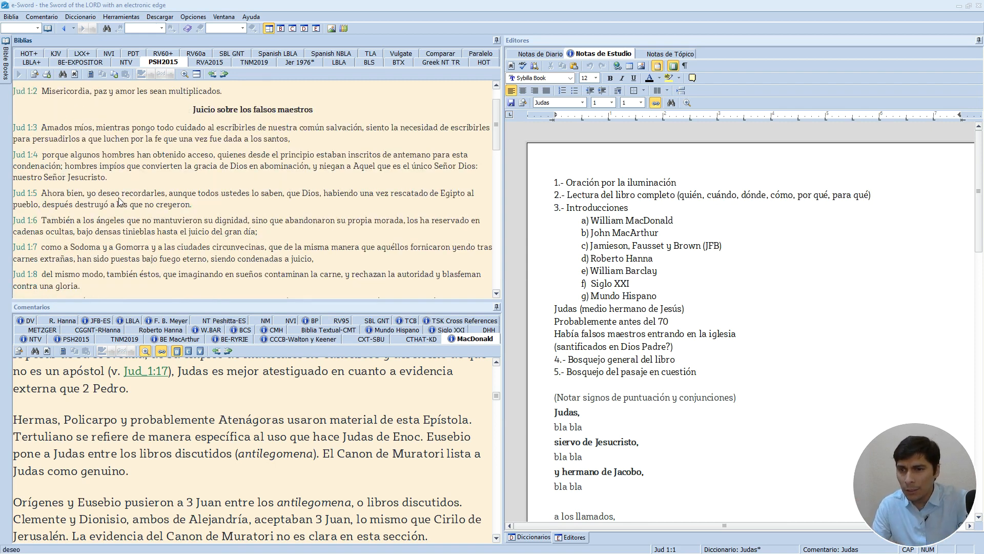
scroll(144, 264, down, 1)
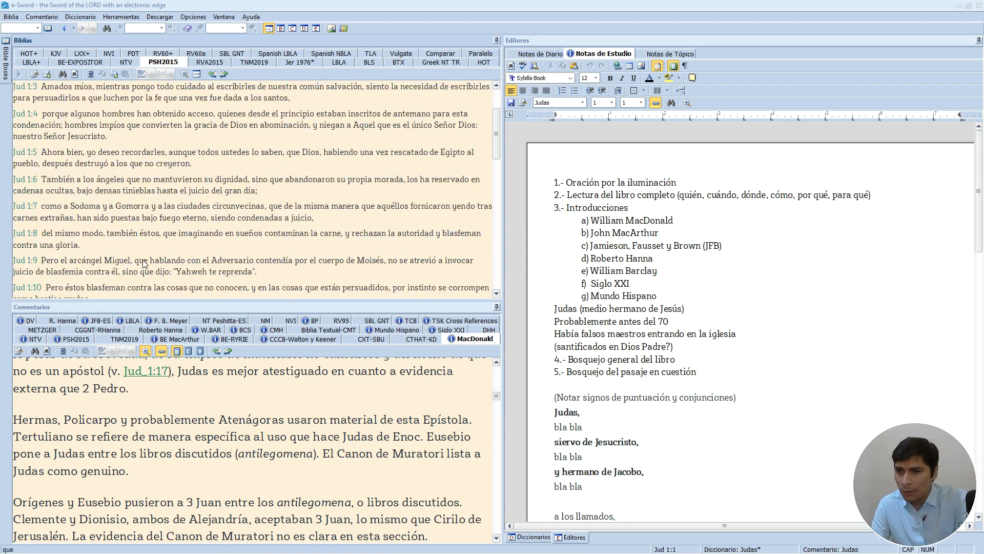
scroll(144, 263, down, 1)
scroll(144, 264, down, 2)
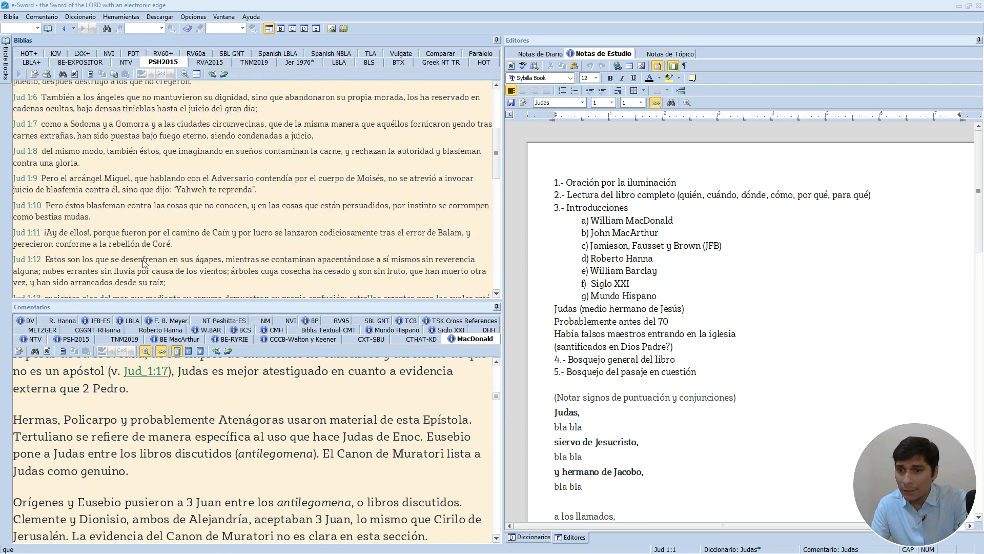
scroll(144, 264, down, 2)
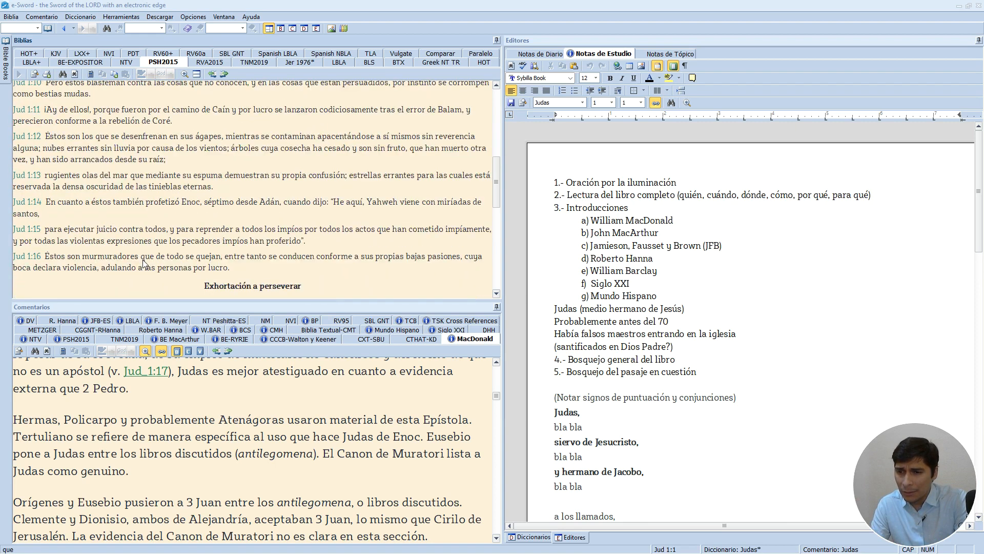
scroll(144, 264, down, 2)
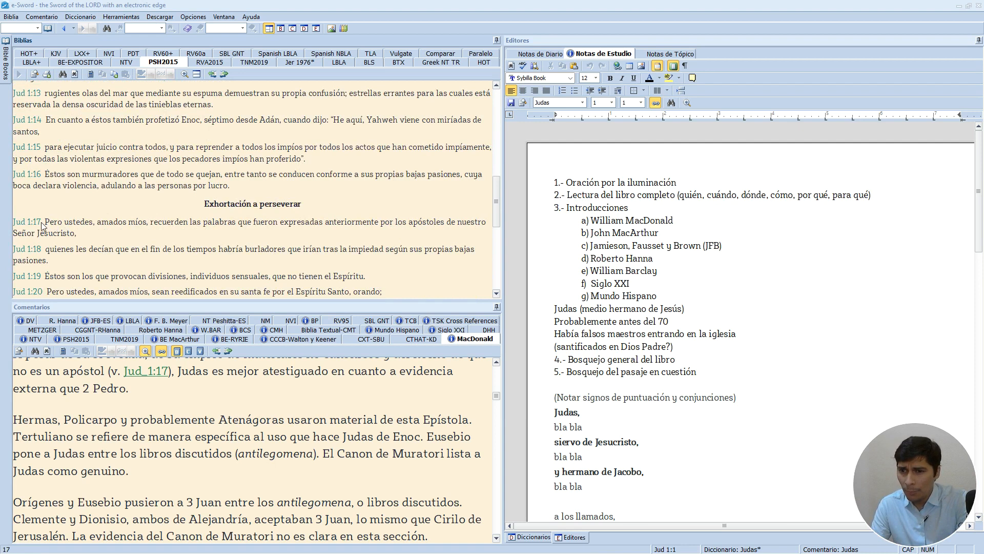
drag(46, 226, 147, 232)
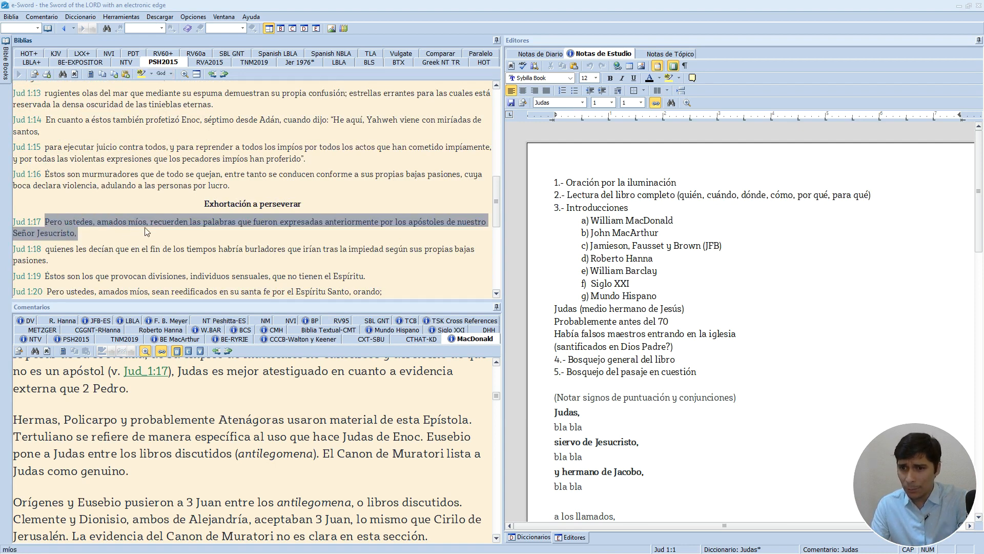
click(151, 233)
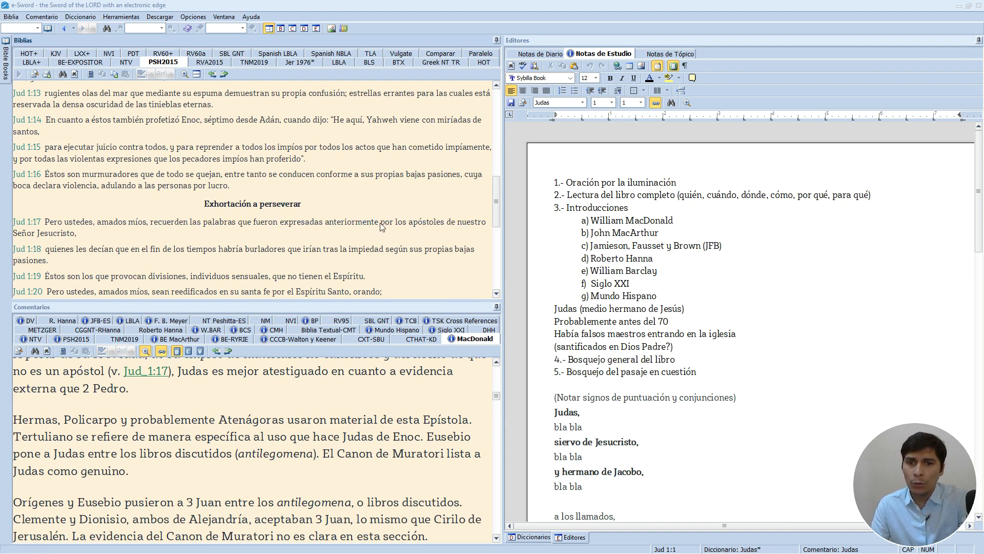
drag(382, 225, 77, 235)
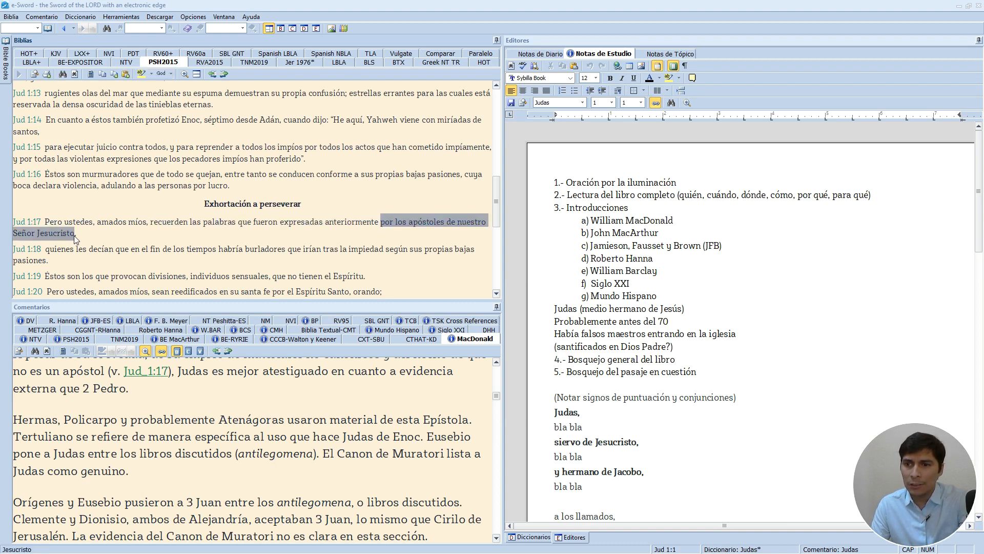
click(140, 74)
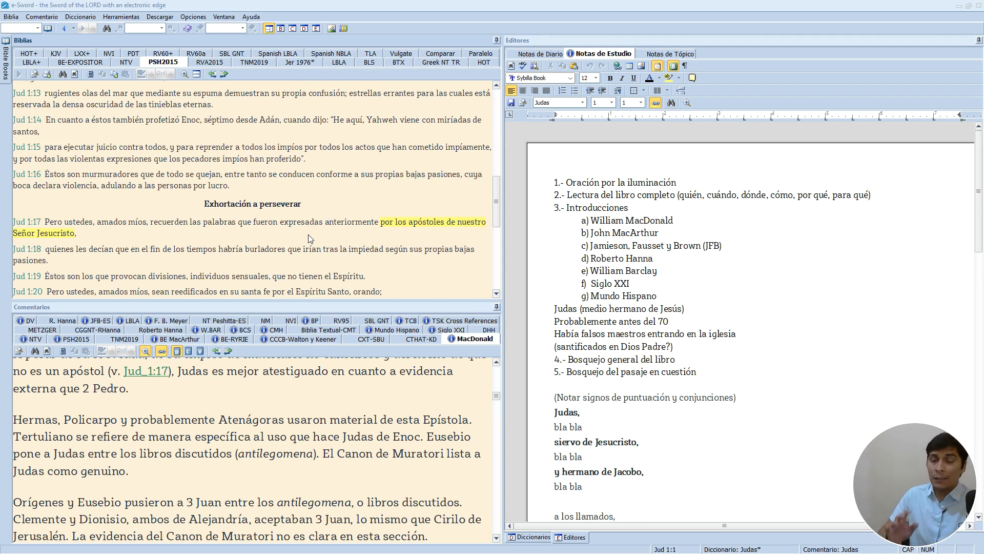
scroll(309, 239, up, 10)
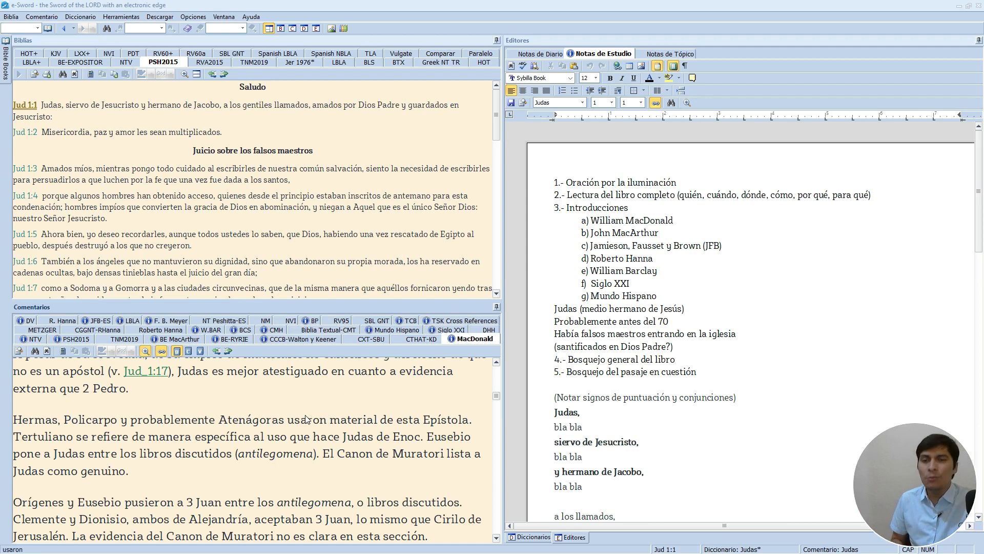
- Read on in MacDonald's introduction to Judas to the section on the apostasy theme, and review the introduction notes in the study notes
scroll(306, 424, down, 5)
scroll(306, 424, down, 10)
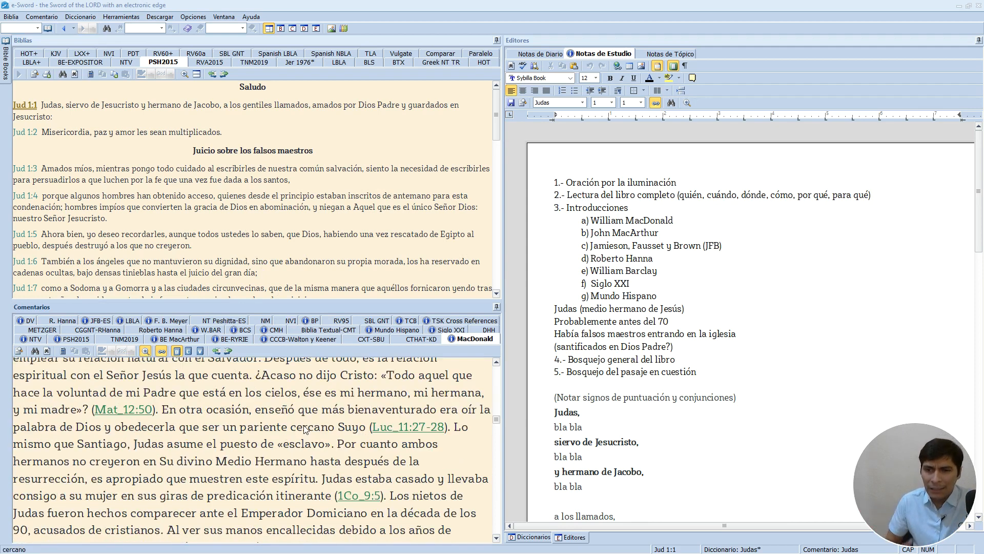
scroll(306, 430, down, 5)
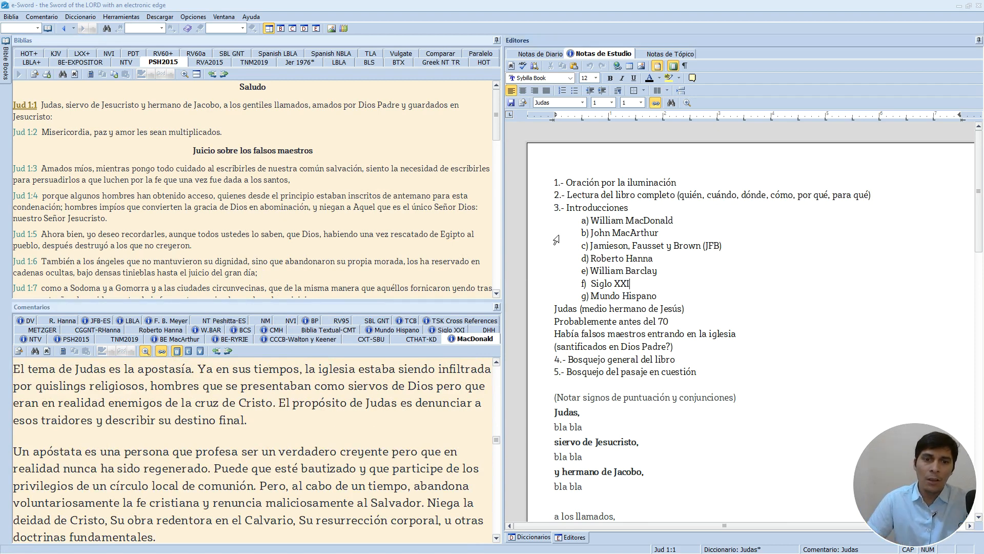
click(678, 282)
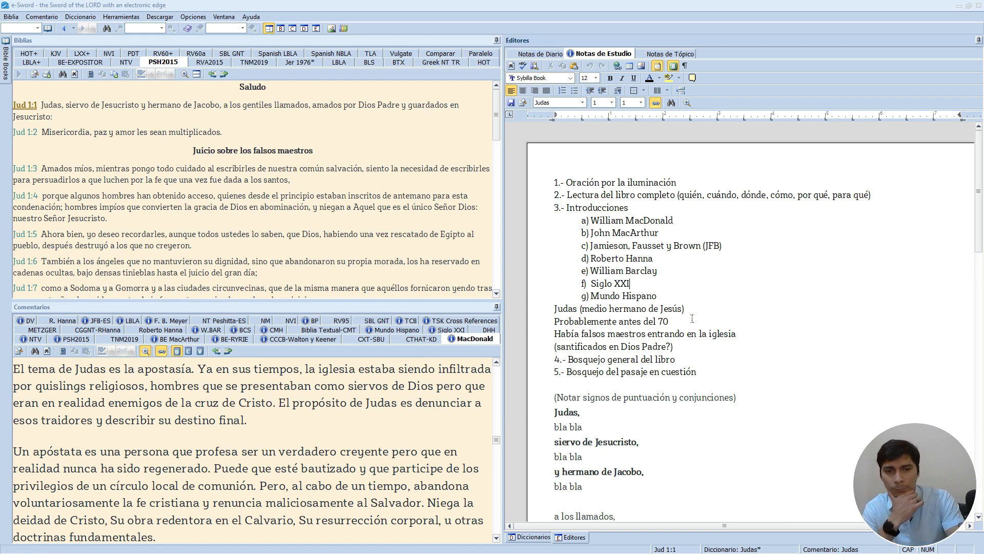
scroll(692, 319, down, 2)
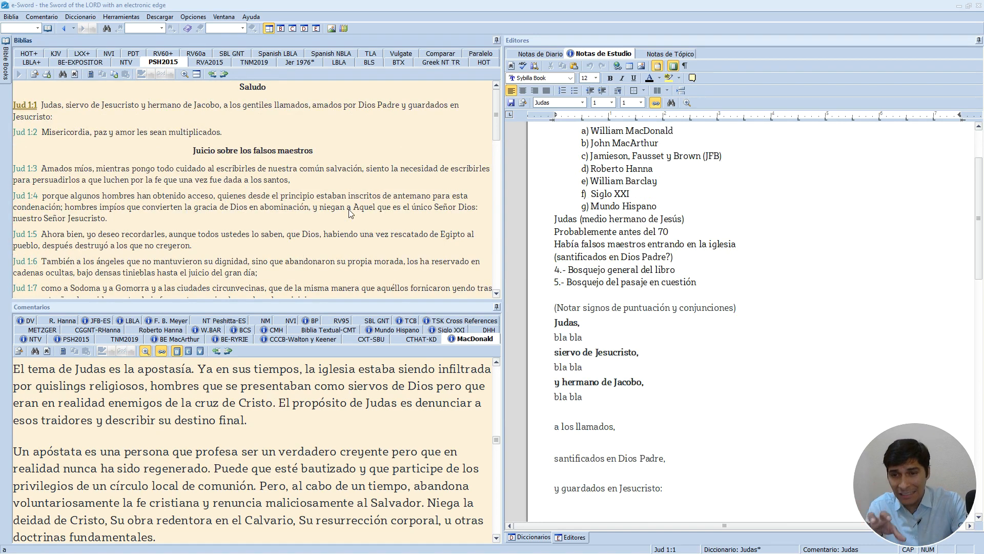
- Examine the examples in Jud 1:6 to 1:9 of PSH2015, marking the angels, Sodoma y Gomorra and the arcángel Miguel, and continue to Jud 1:17
scroll(350, 213, down, 1)
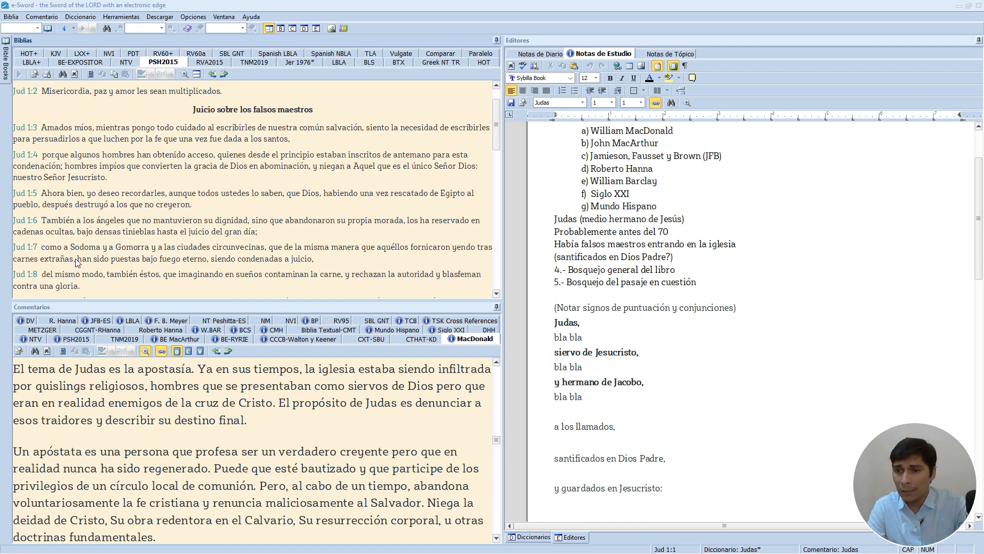
drag(85, 250, 133, 253)
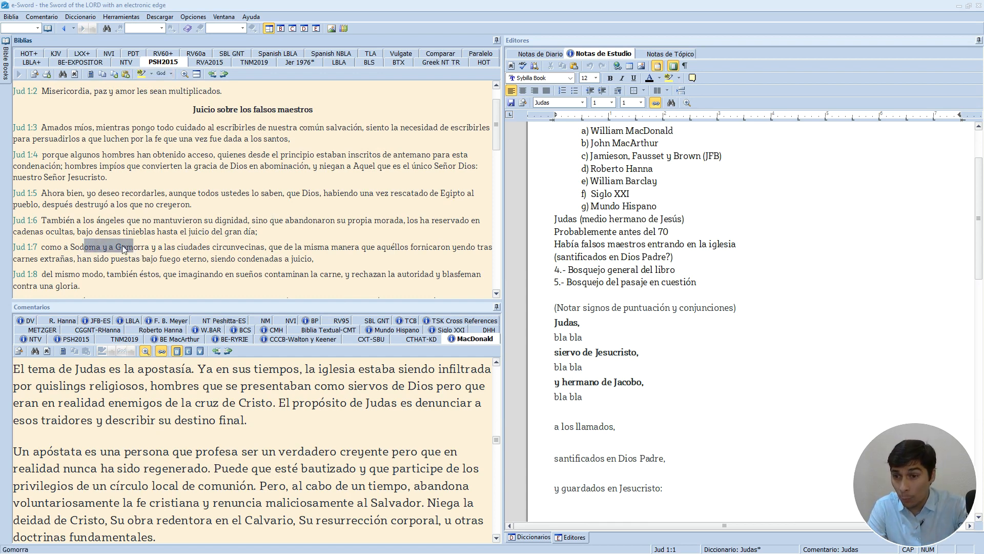
drag(83, 221, 148, 225)
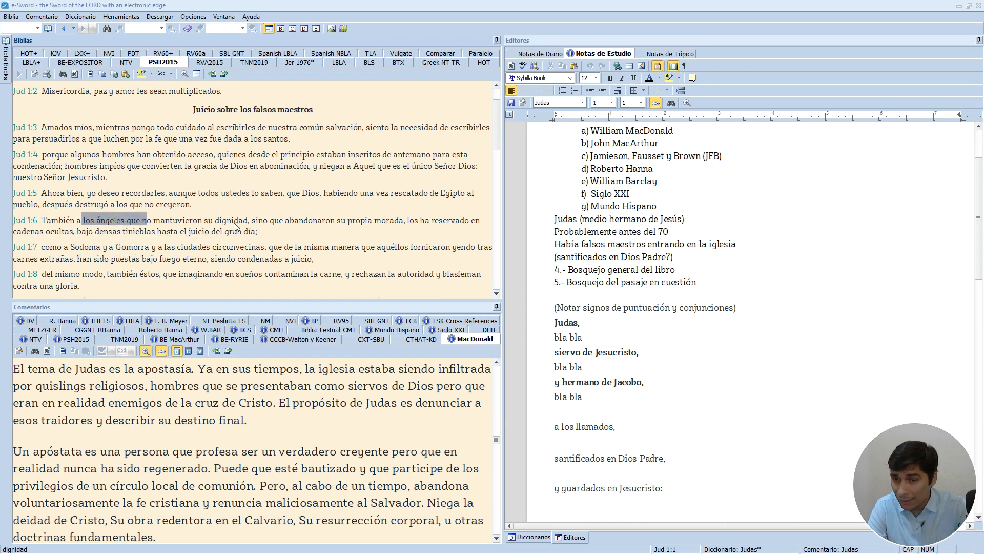
scroll(230, 219, down, 2)
scroll(229, 219, down, 1)
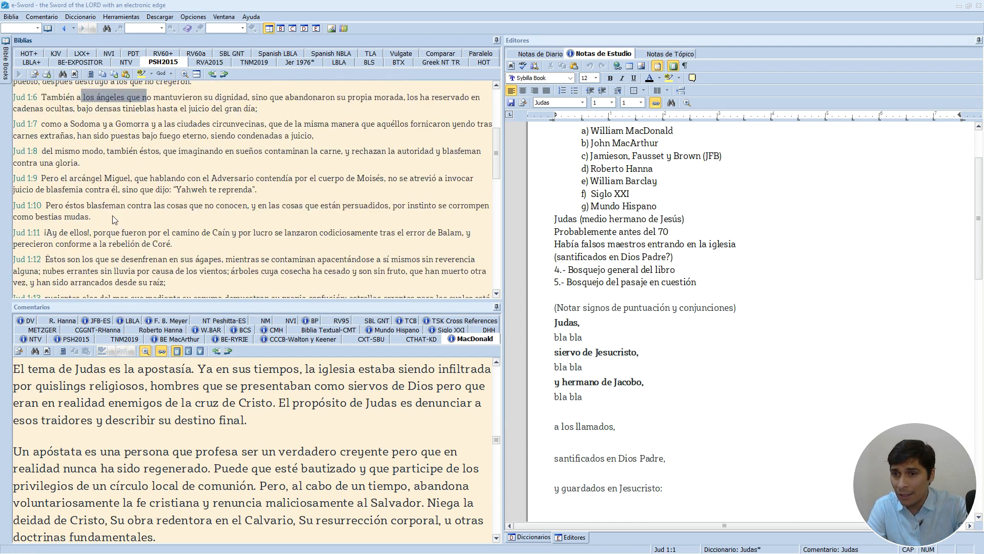
drag(77, 178, 160, 189)
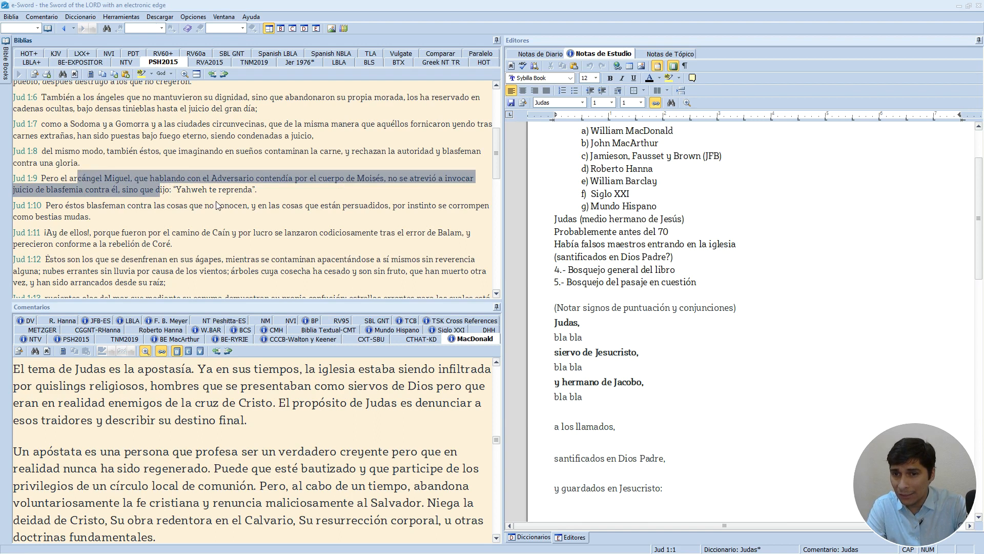
scroll(224, 206, down, 5)
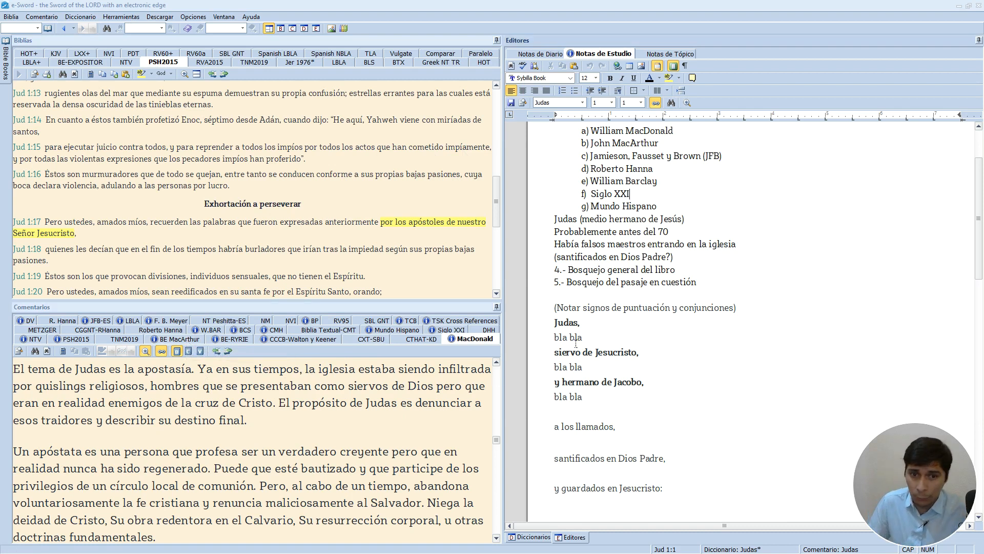
- Review the outline items in the study notes and mark the words "Bosquejo general" in item 4
scroll(580, 341, up, 3)
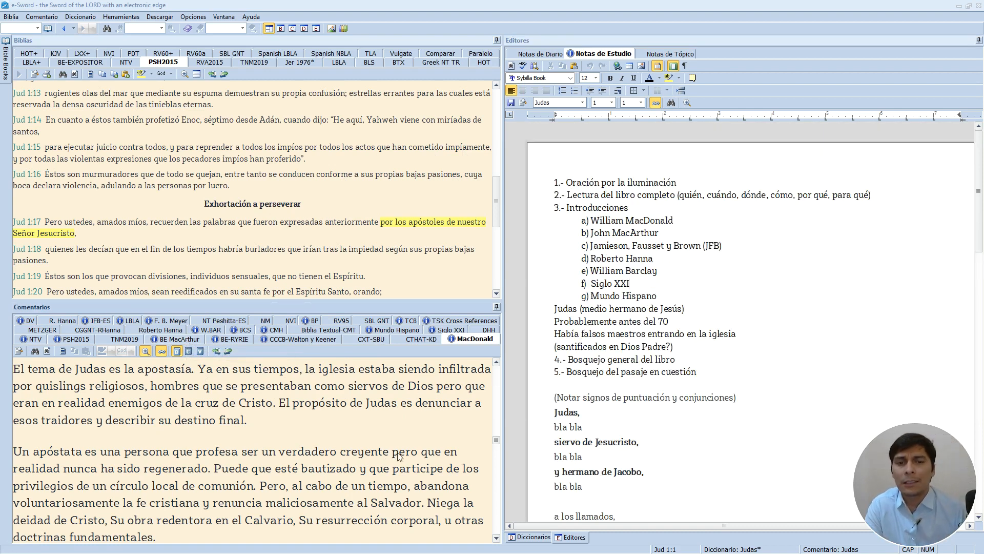
scroll(634, 328, down, 1)
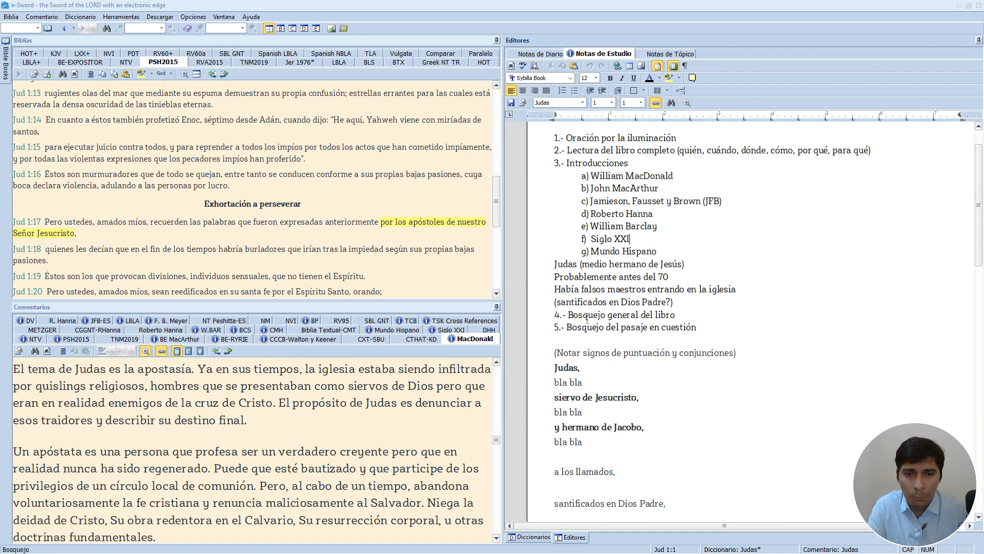
drag(589, 315, 636, 315)
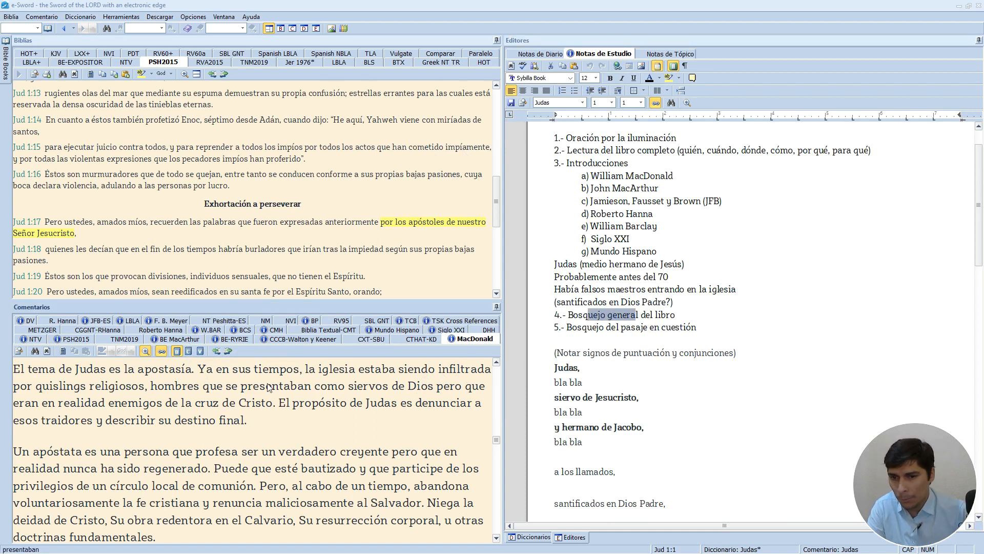
- Show the Judas introduction in the BE MacArthur commentary and read its Bosquejo through to the closing doxology
click(192, 340)
scroll(202, 405, down, 10)
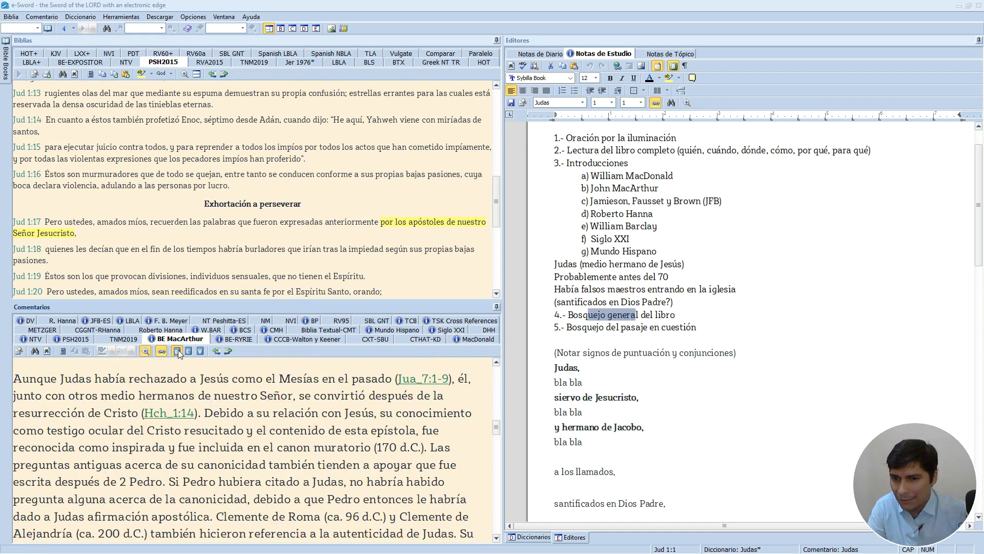
scroll(209, 425, down, 4)
scroll(209, 427, down, 12)
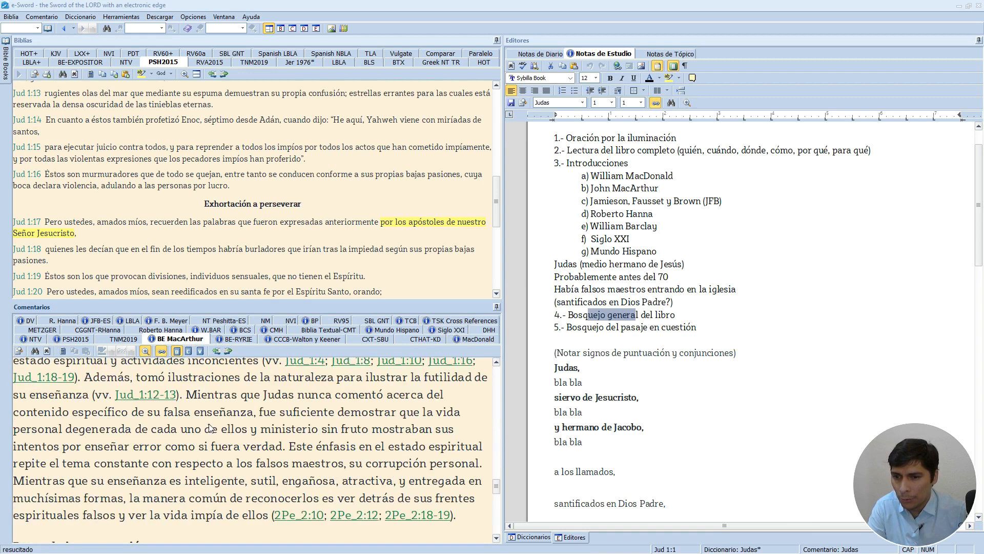
scroll(209, 427, up, 1)
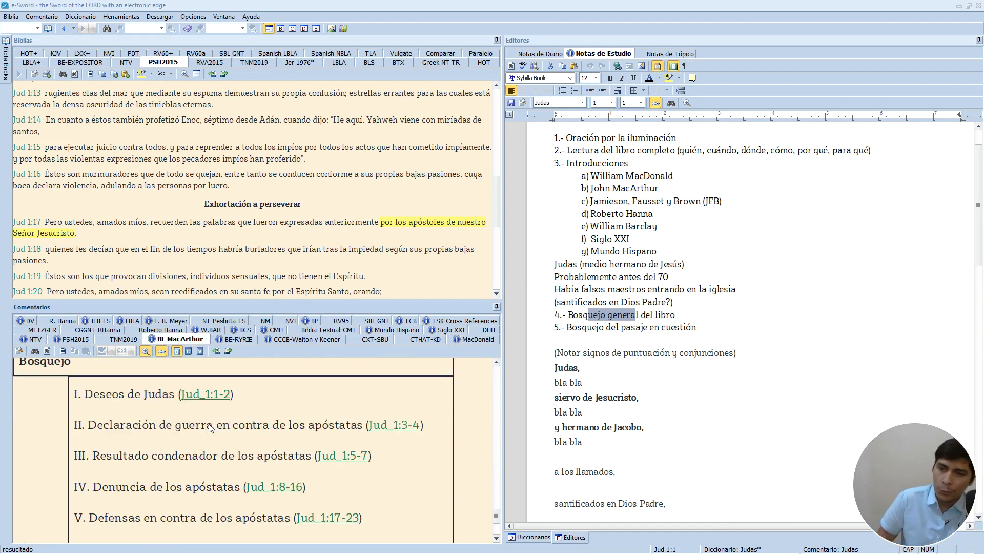
scroll(209, 427, down, 1)
scroll(210, 429, up, 1)
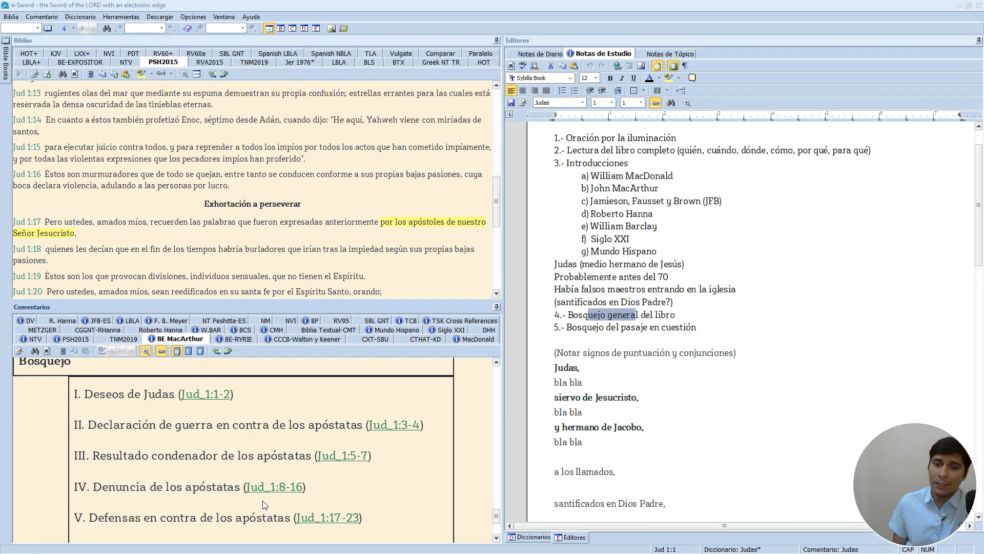
scroll(264, 501, down, 2)
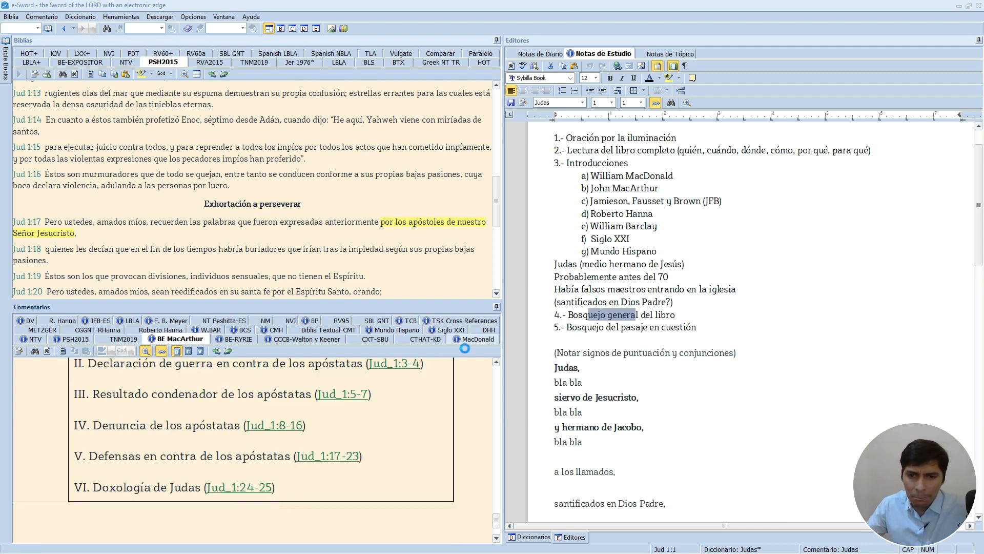
- Return to MacDonald's introduction to Judas, expand the commentary to the full window and read its BOSQUEJO section
click(473, 339)
scroll(401, 402, down, 10)
scroll(402, 402, down, 20)
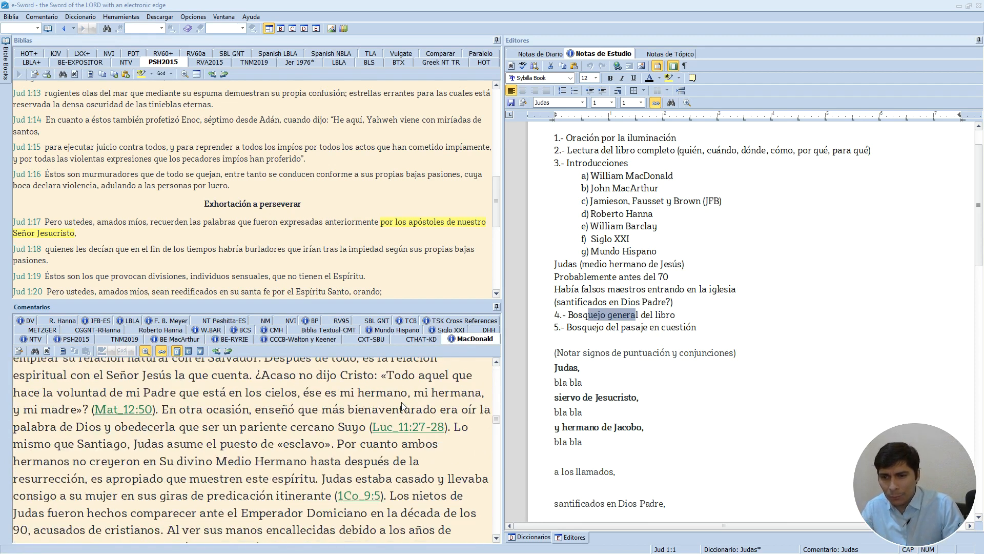
scroll(402, 413, down, 10)
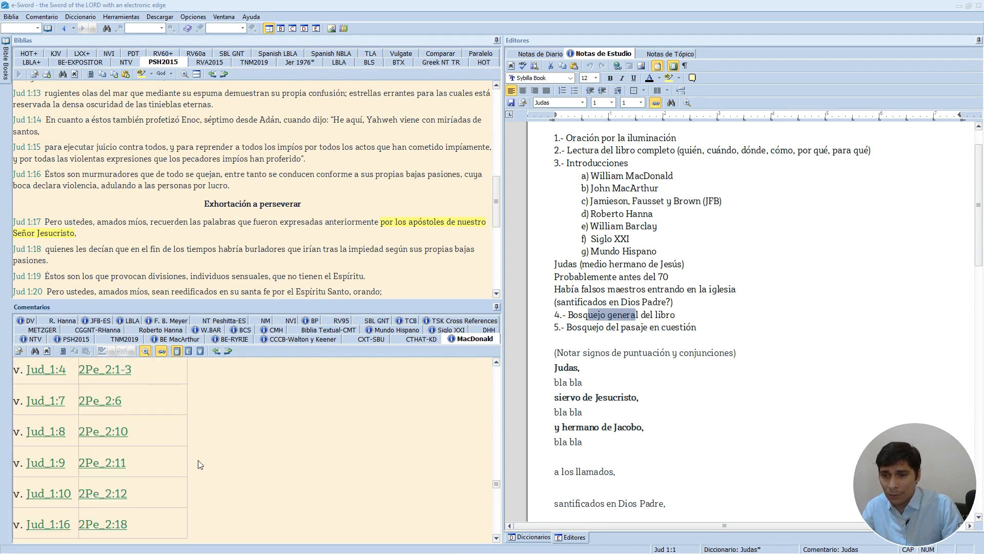
drag(159, 437, 334, 456)
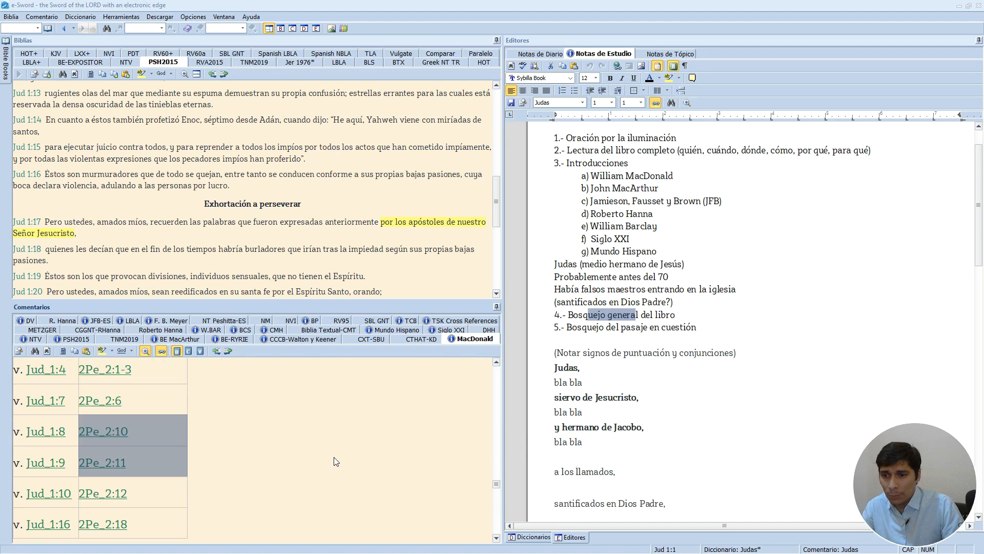
click(292, 29)
scroll(367, 371, up, 3)
scroll(367, 371, up, 6)
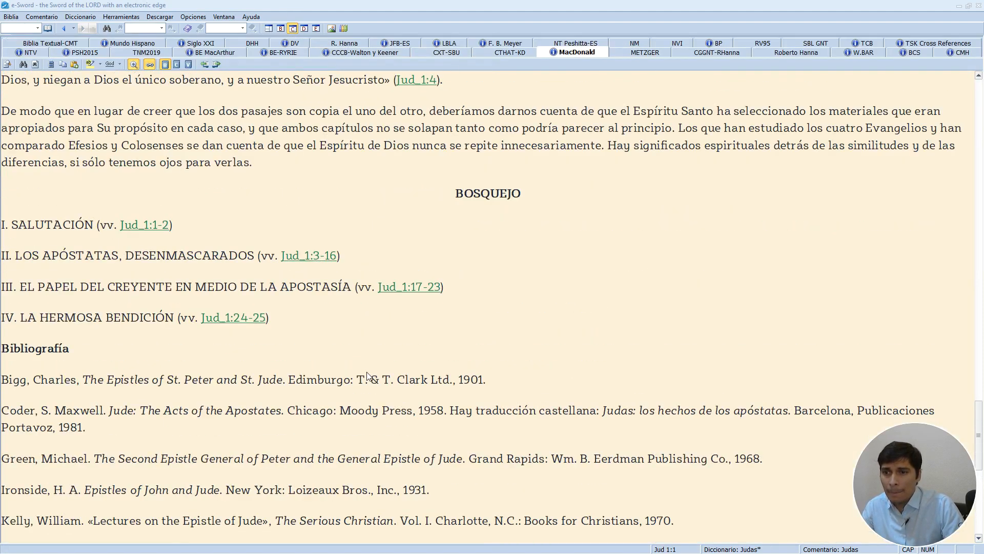
scroll(367, 372, down, 2)
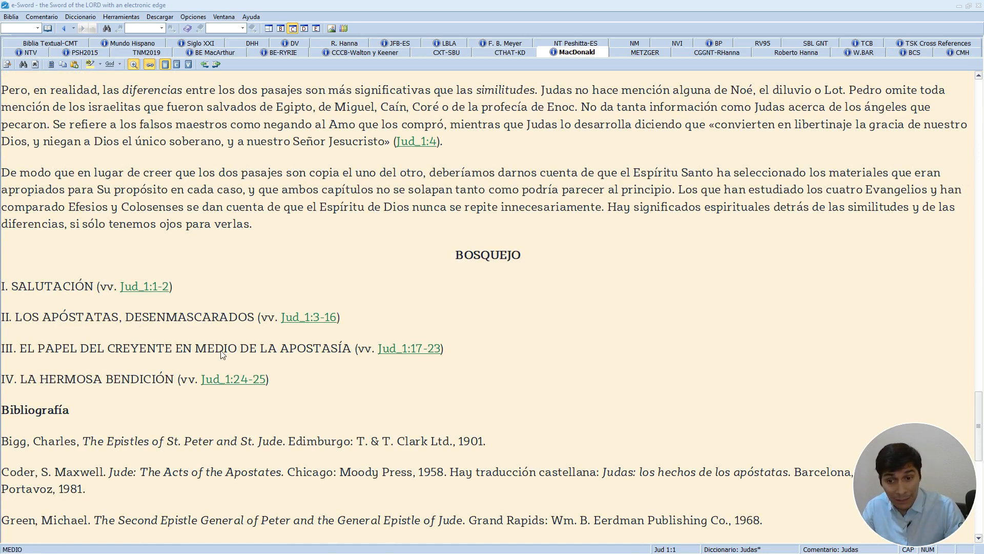
mouse_move(209, 382)
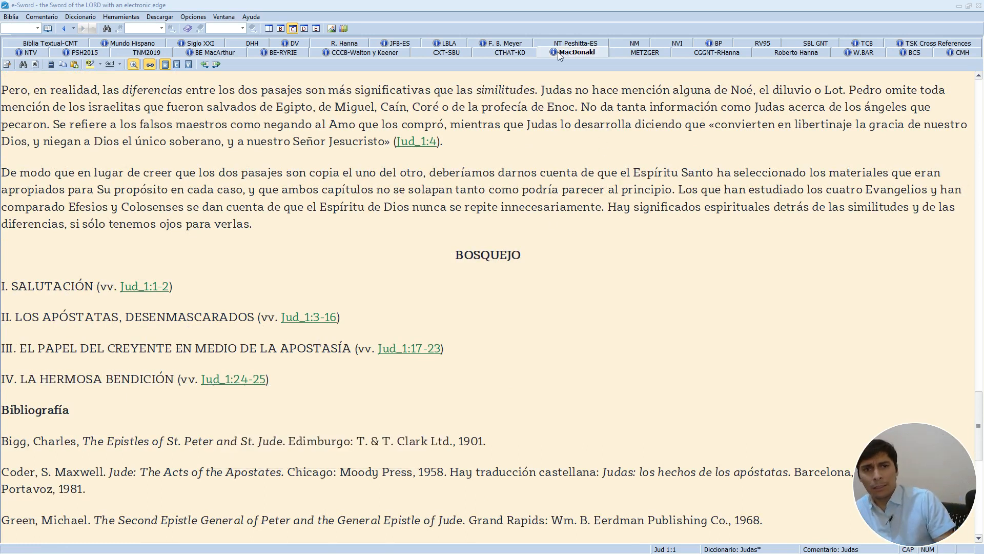
- View the PSH2015 text full-window, then expand the study notes and place the cursor after "4.- Bosquejo general del libro"
click(280, 28)
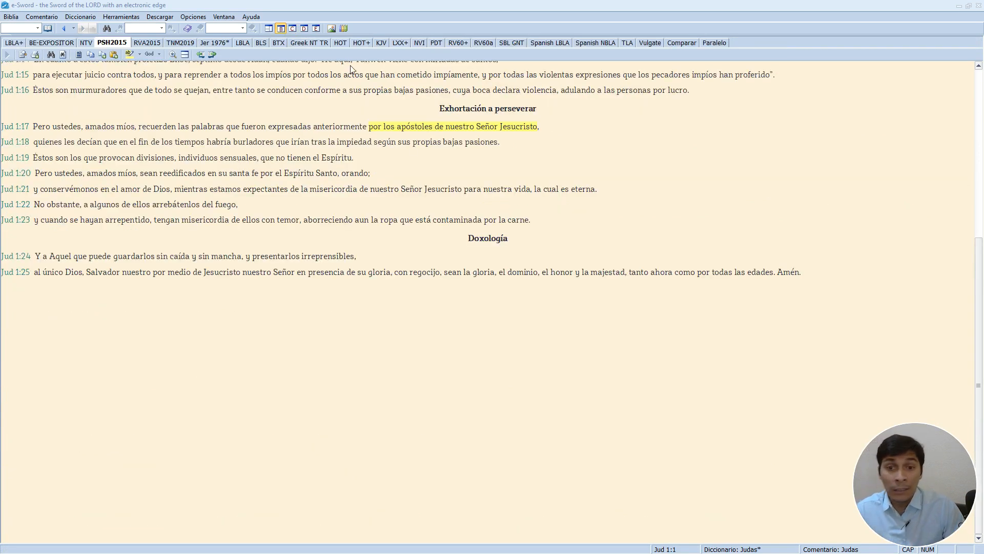
click(316, 29)
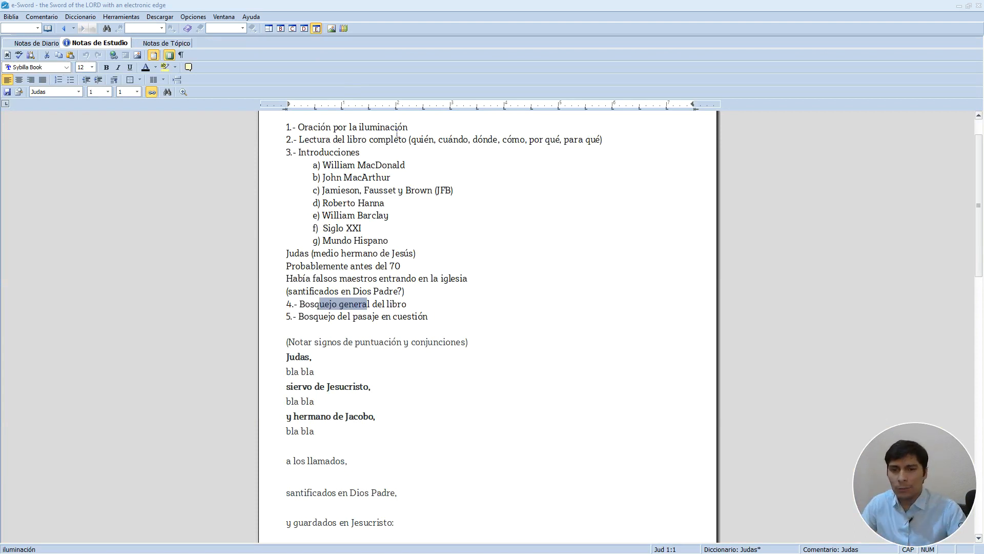
click(412, 305)
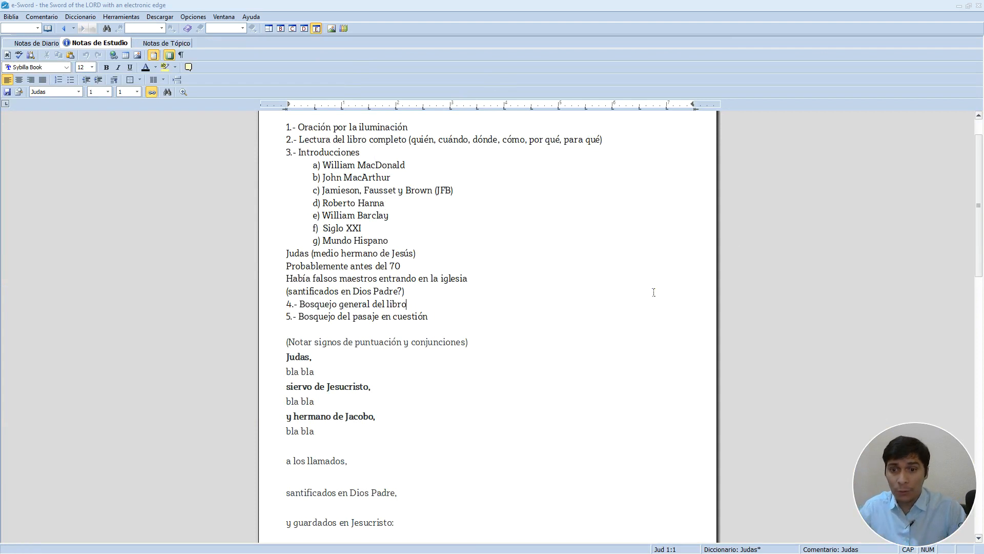
scroll(611, 257, down, 4)
scroll(612, 257, up, 5)
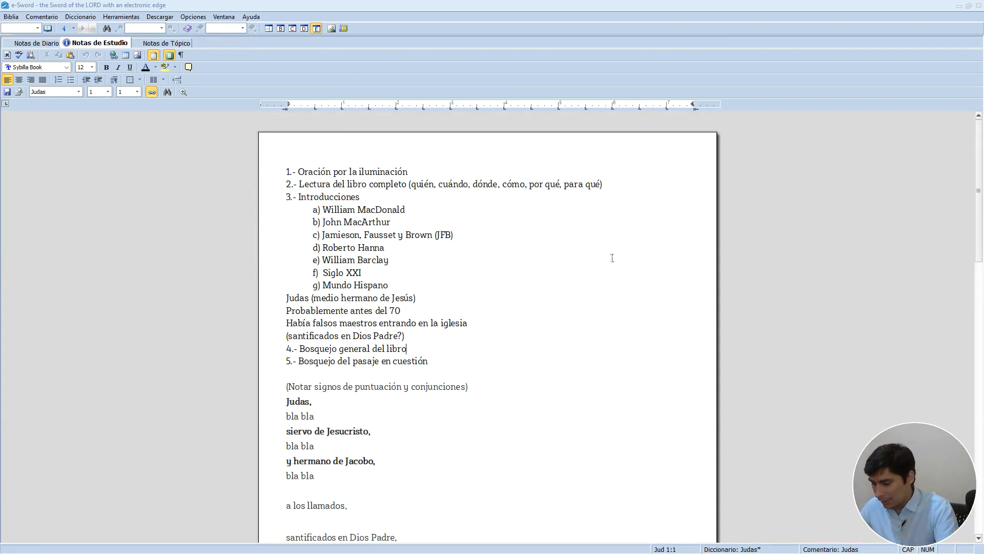
- Add the line "Deseos de Judas a sus receptores" below item 4, Bosquejo general del libro, in the study notes
key(Return)
text(dESESO)
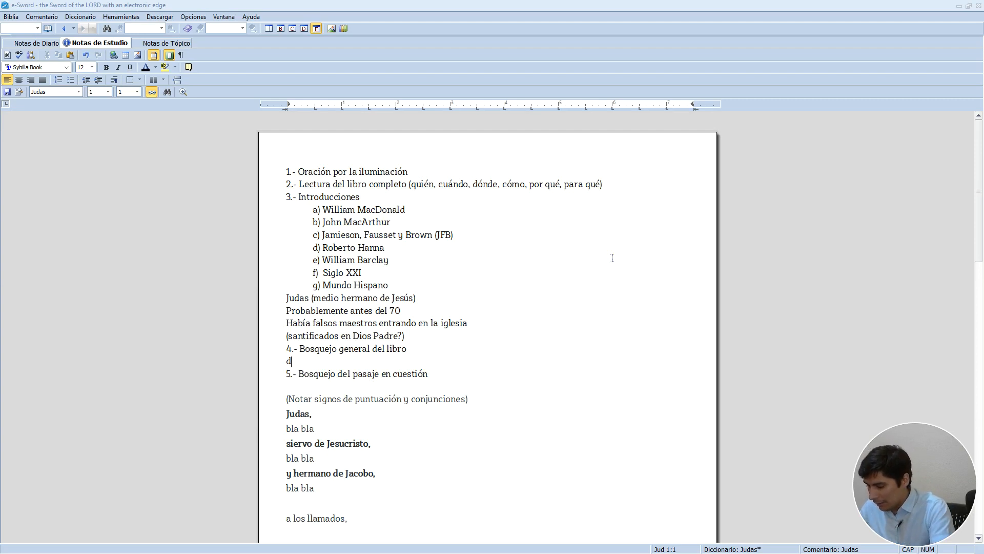
key(BackSpace)
key(BackSpace)
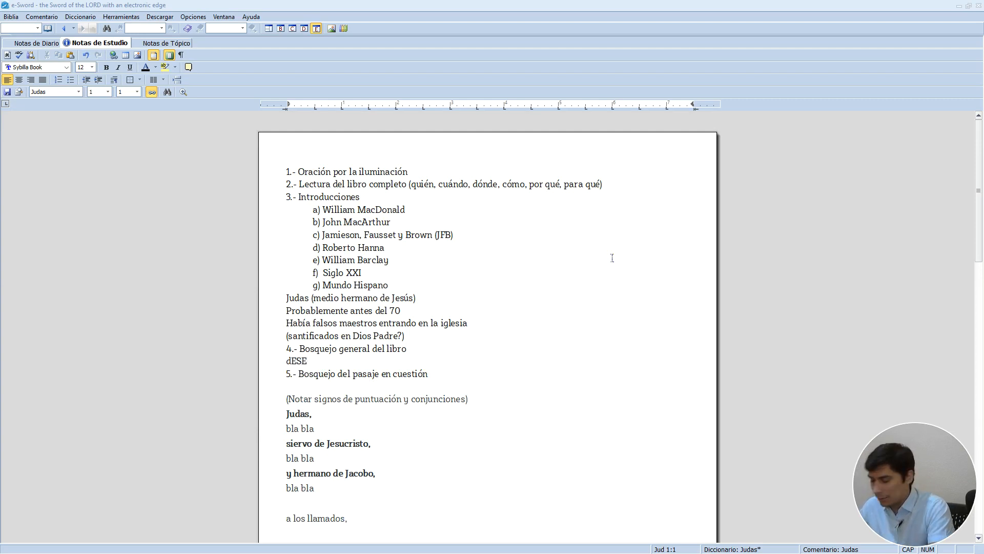
key(BackSpace)
key(BackSpace)
key(BackSpace)
key(BackSpace)
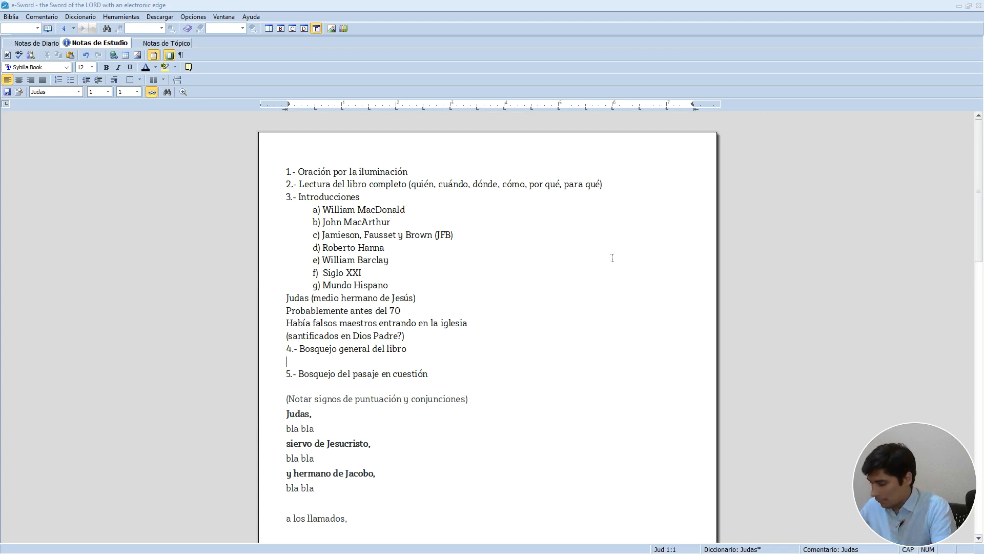
text(Deseos de )
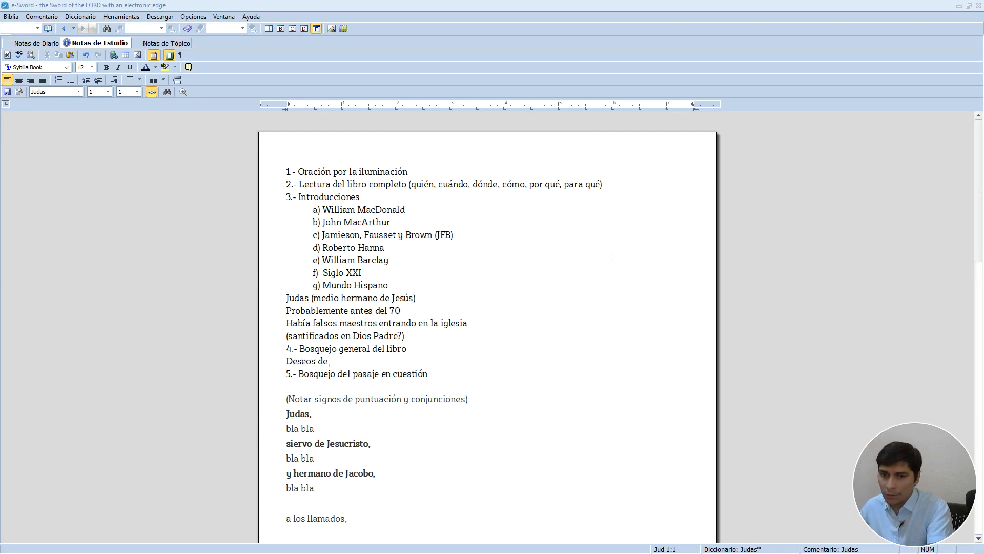
text(Juadas)
key(ctrl+BackSpace)
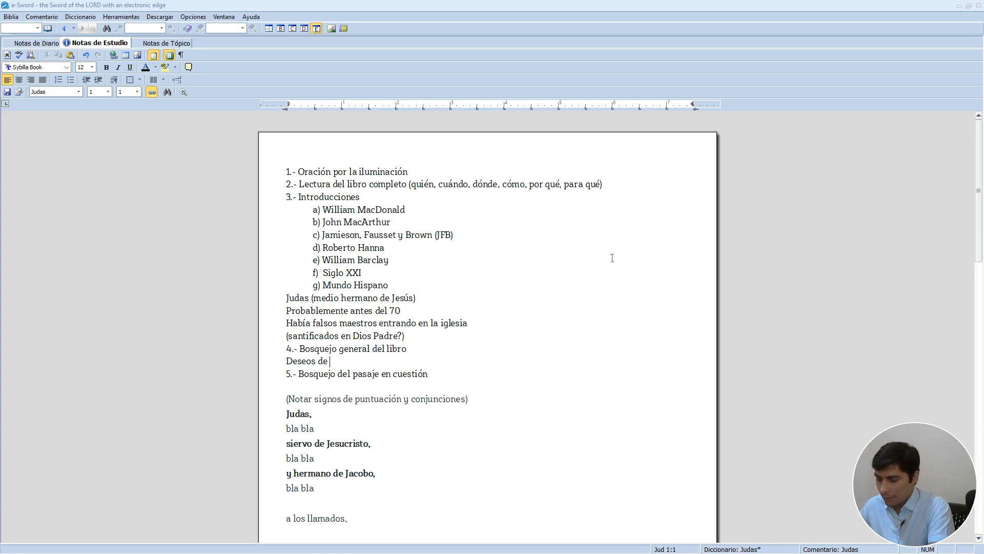
text(Judas a sus re)
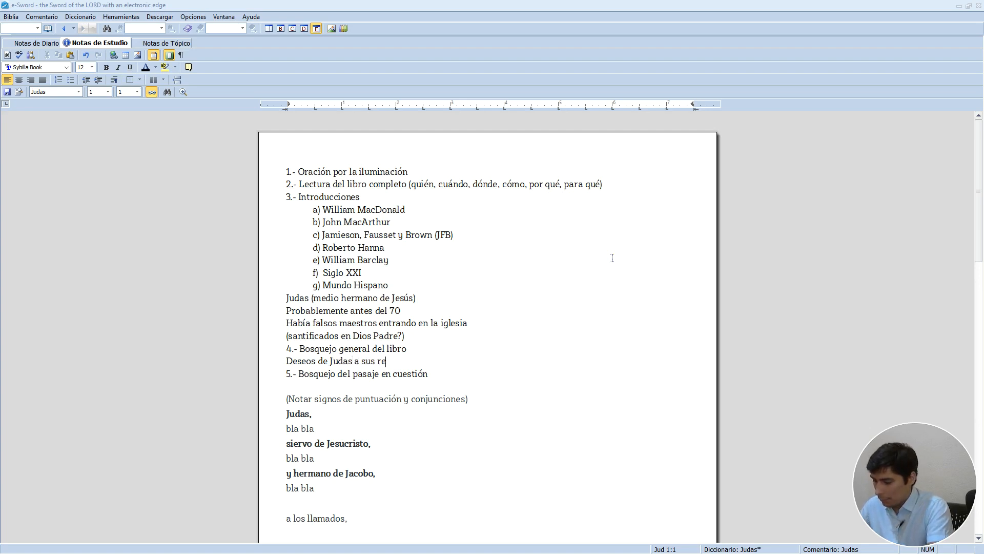
text(ceptores)
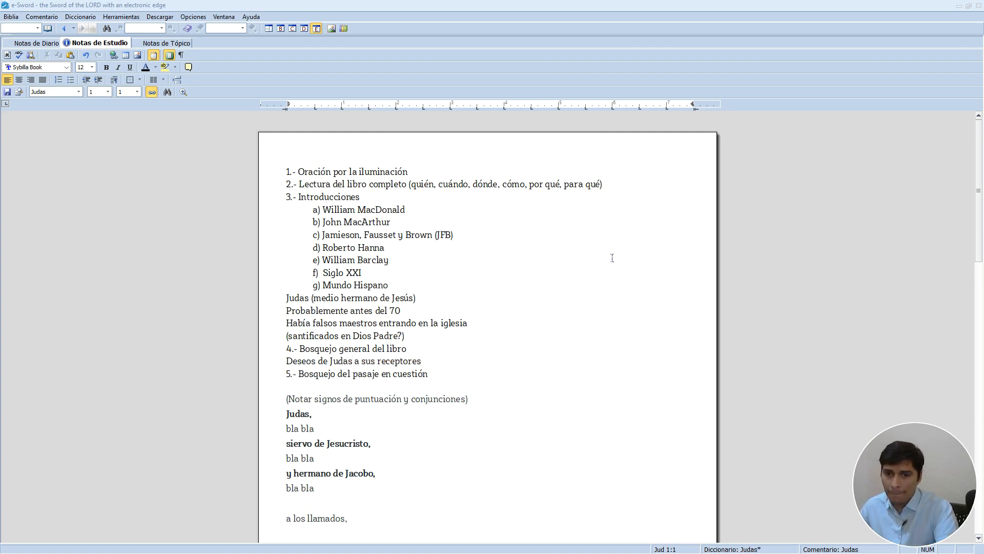
- Append "vv.1, 2" to the "Deseos de Judas a sus receptores" line and start a new outline line with "Declaracion"
key(Return)
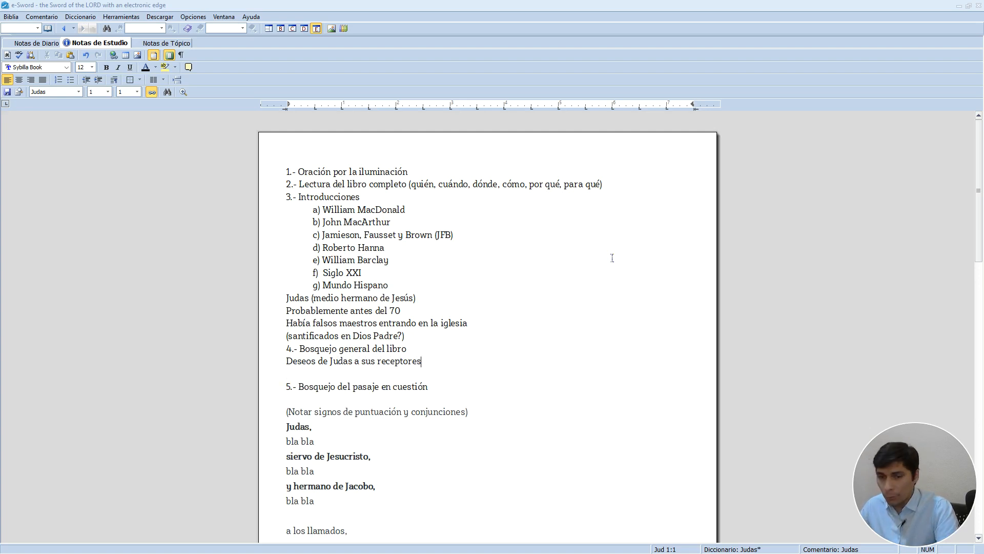
text(vv.1, 2)
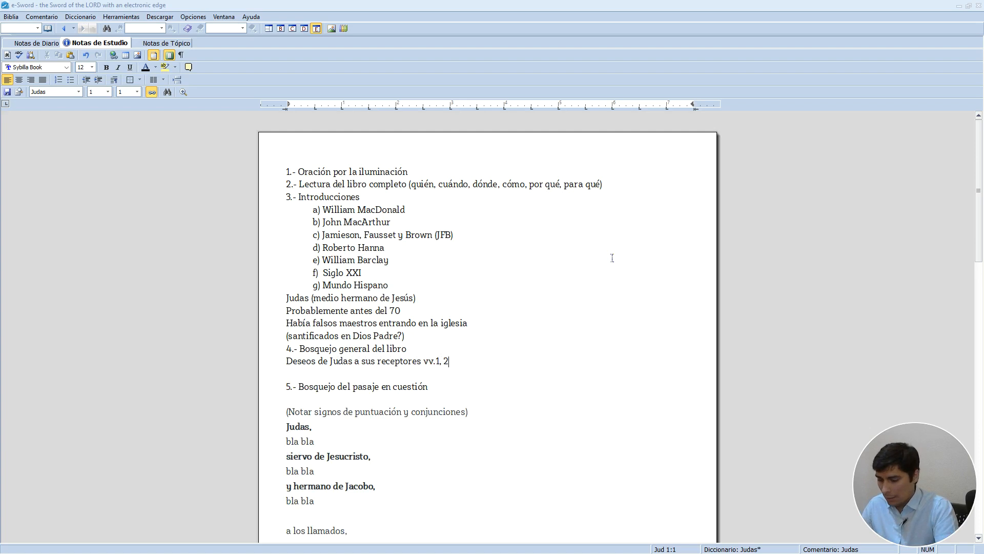
key(Return)
text(Decl)
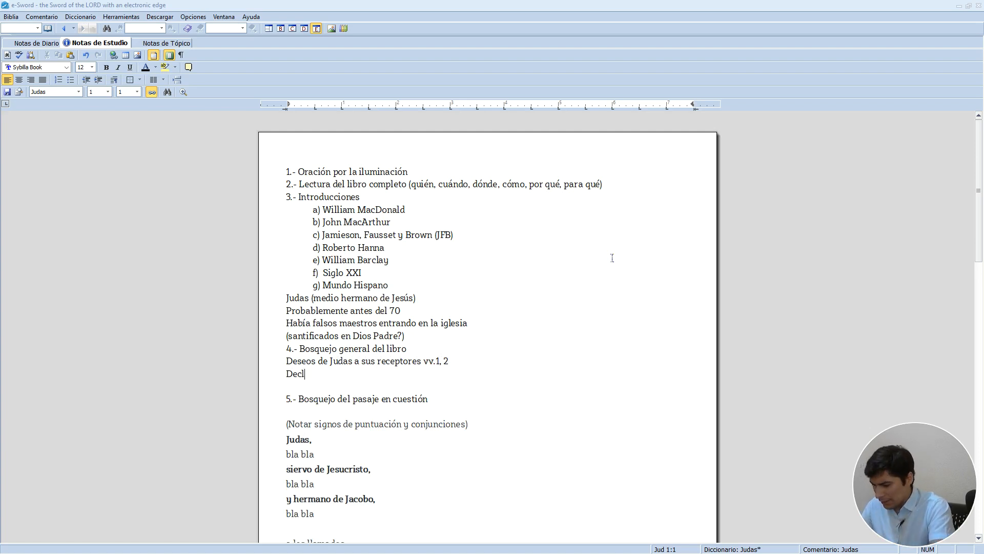
text(aracion)
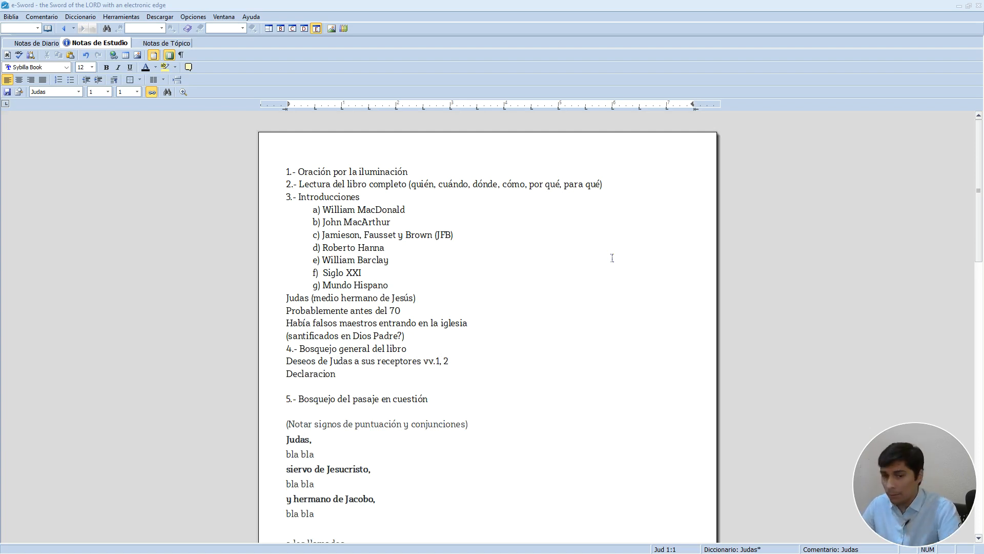
- Delete both outline lines written under item 4, Bosquejo general del libro, along with one of the blank lines
key(shift+Home)
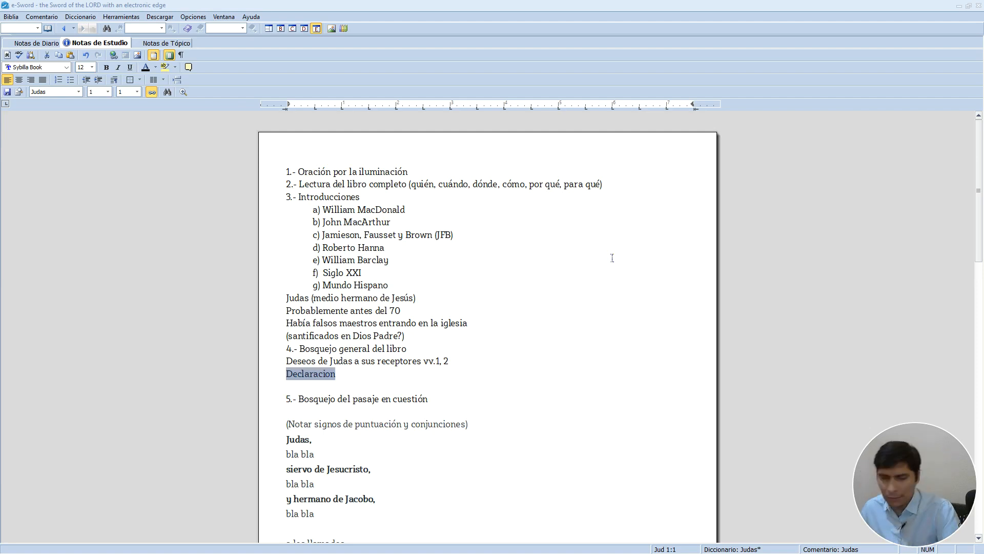
key(shift+Up)
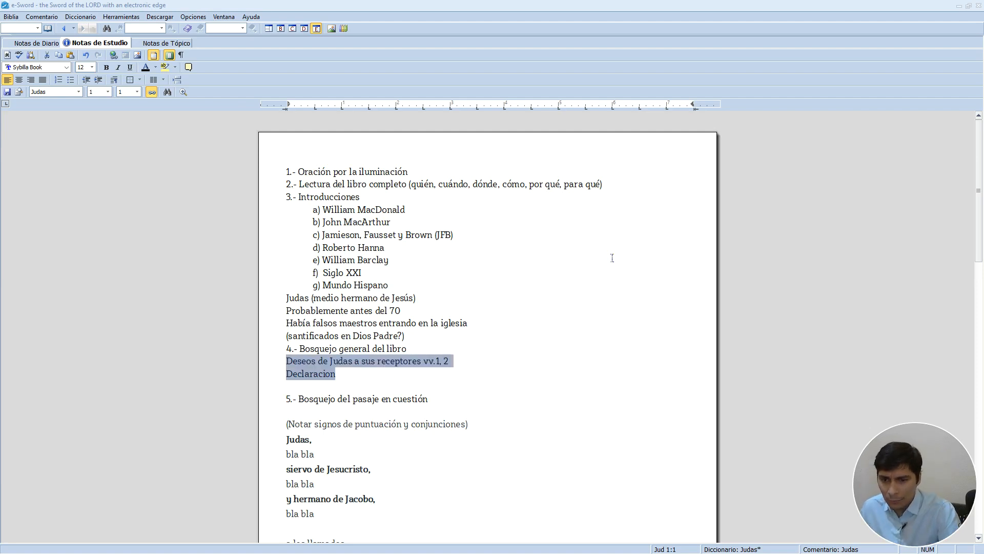
key(Delete)
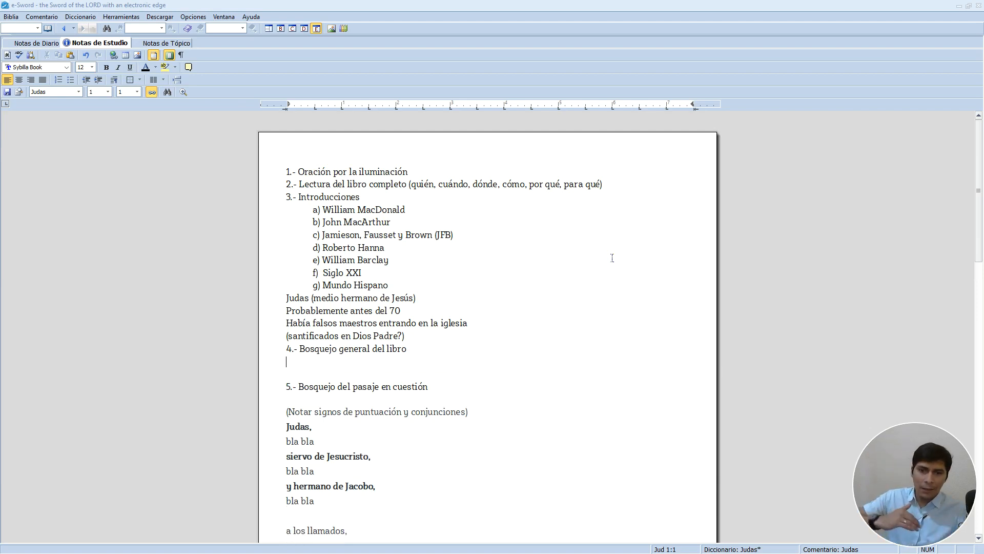
key(Delete)
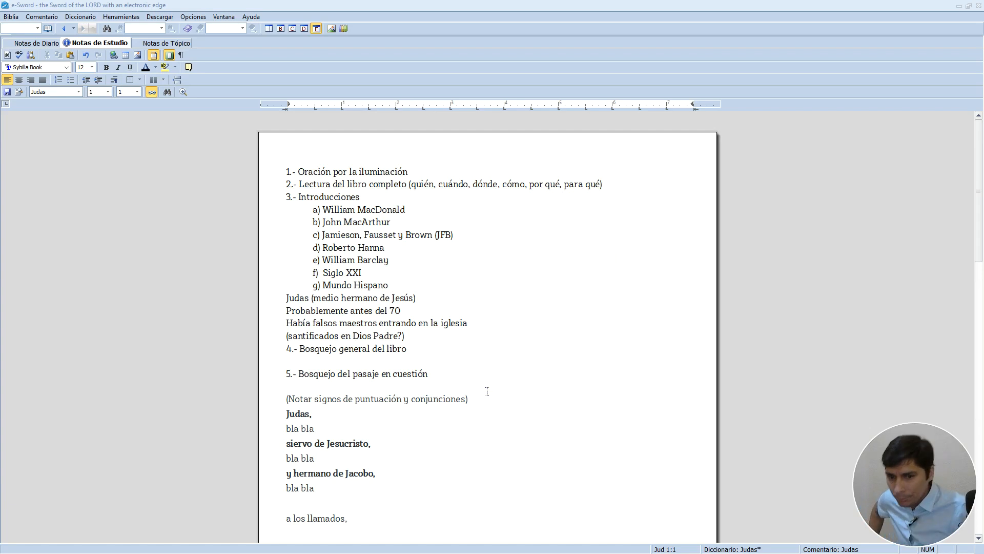
- Insert a blank line below "(Notar signos de puntuación y conjunciones)" in the study notes
key(Down)
key(Down)
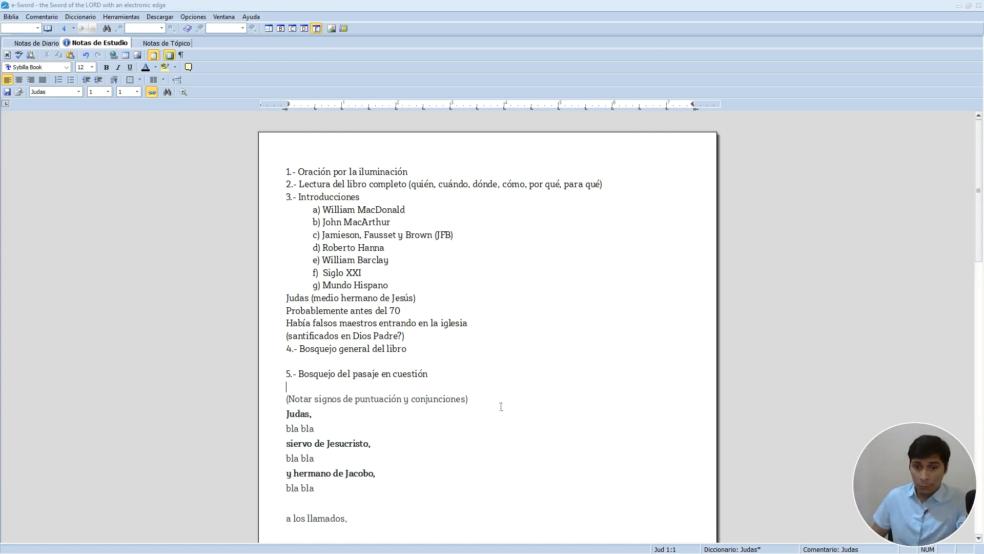
click(501, 407)
key(Return)
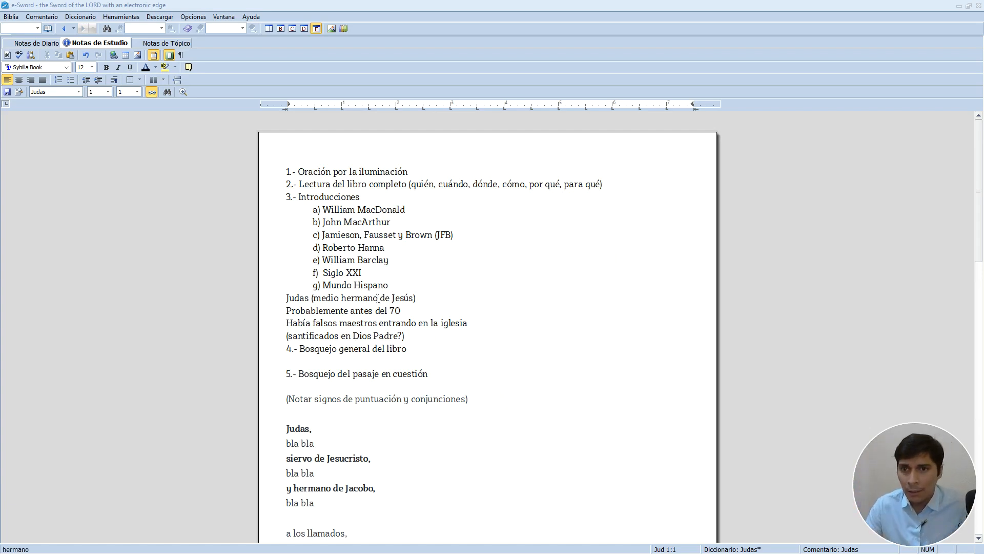
- Restore the layout with Bible, commentary and notes side by side, and show the RV60a version of Judas
click(281, 29)
click(270, 29)
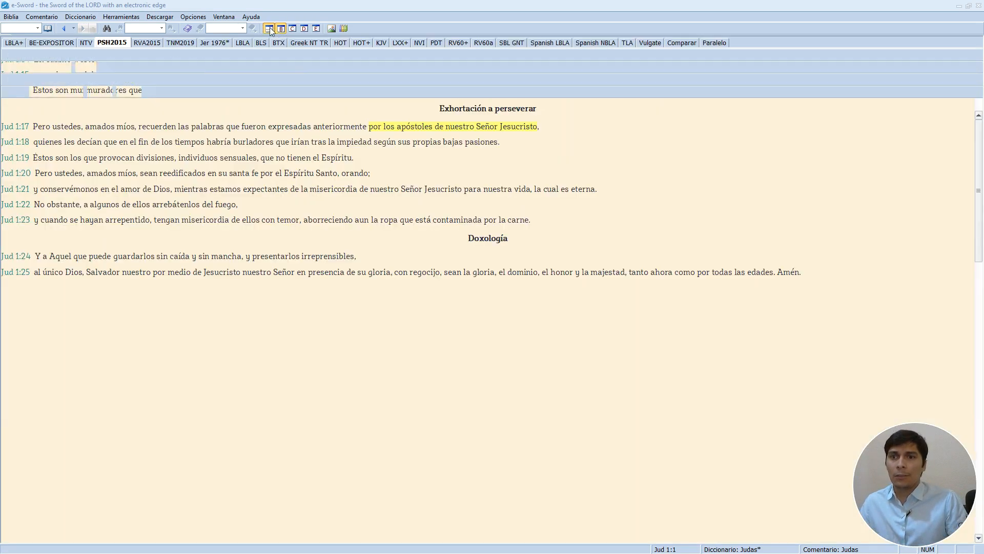
scroll(177, 160, up, 2)
scroll(177, 160, up, 3)
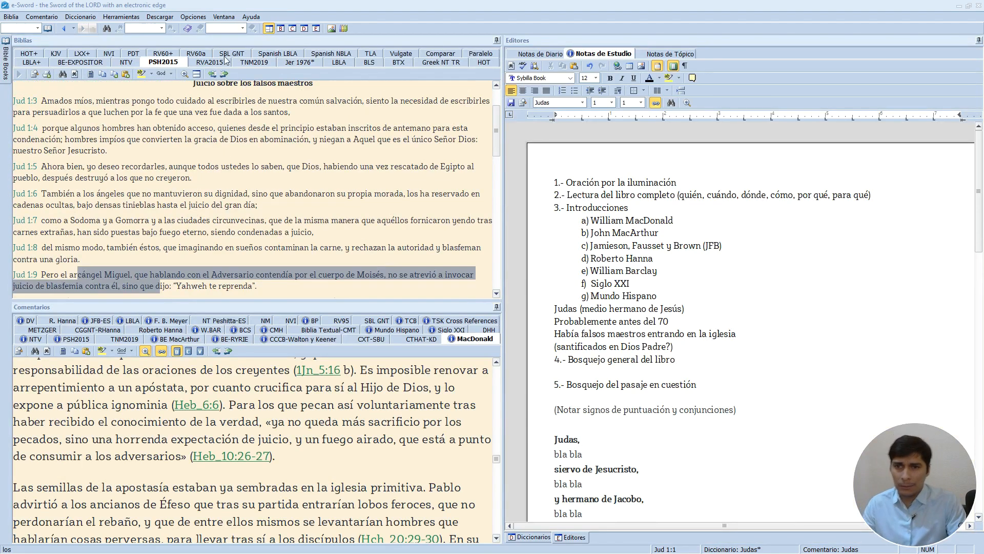
click(185, 54)
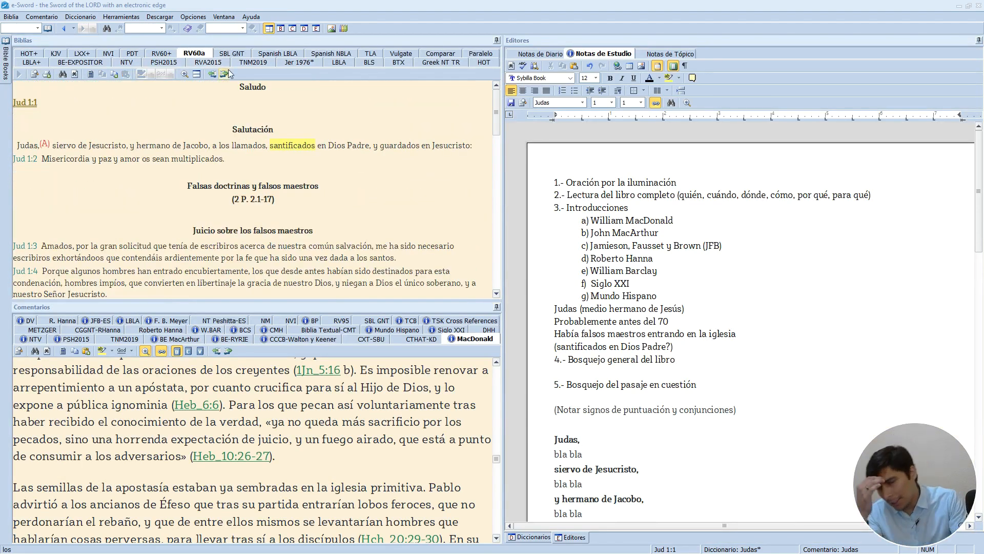
- Open verse copying for Jud 1:1, preview the text and extend the range to verse 2
right_click(26, 103)
click(64, 137)
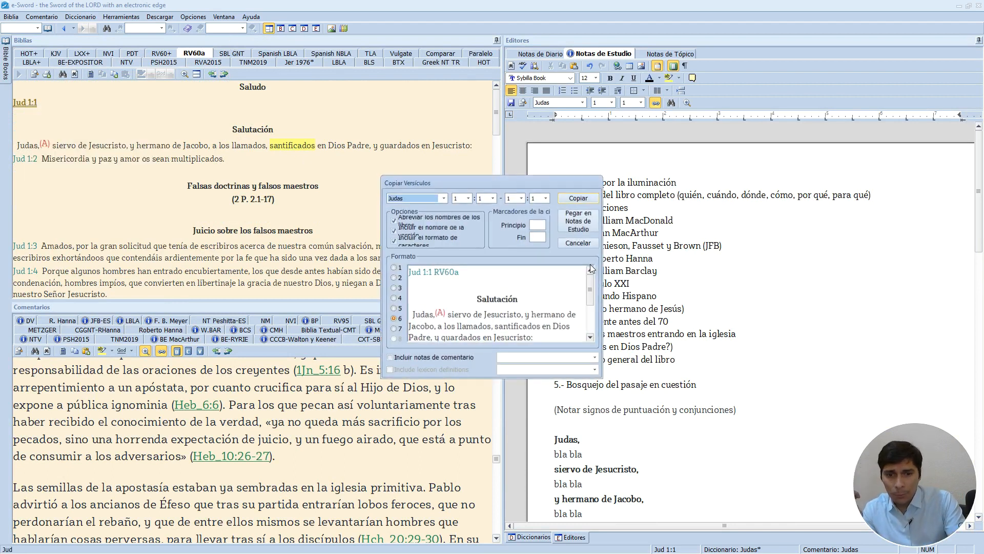
click(554, 301)
scroll(553, 301, down, 1)
scroll(553, 301, up, 1)
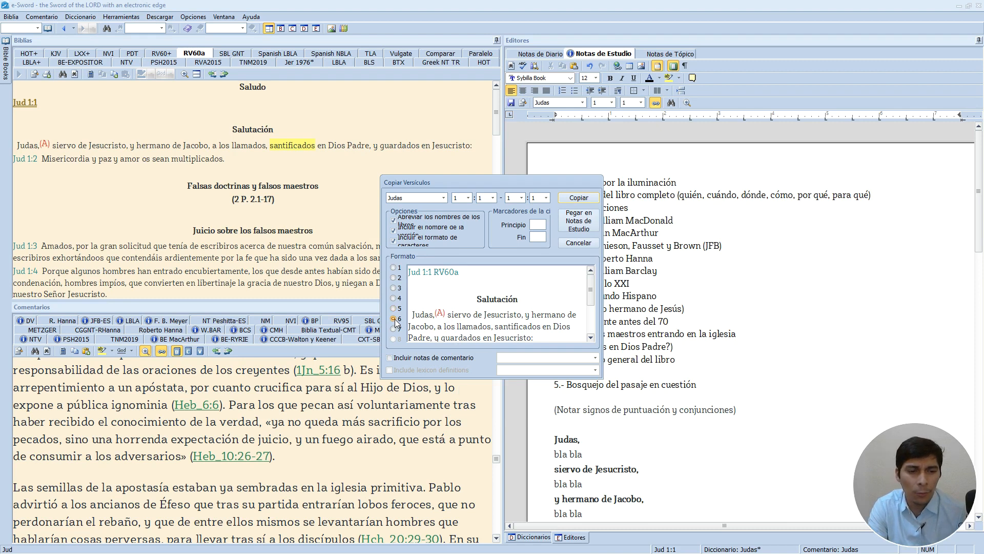
click(547, 197)
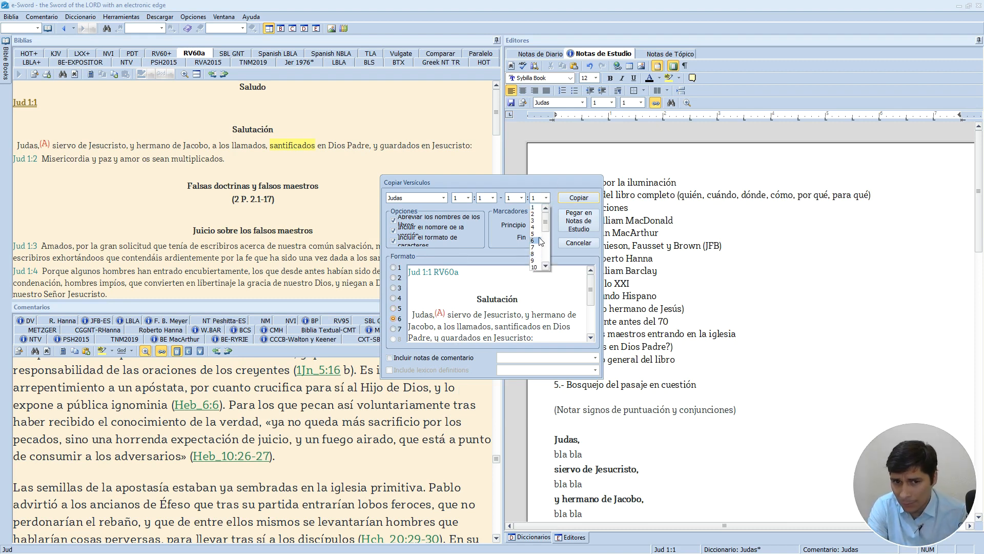
click(538, 214)
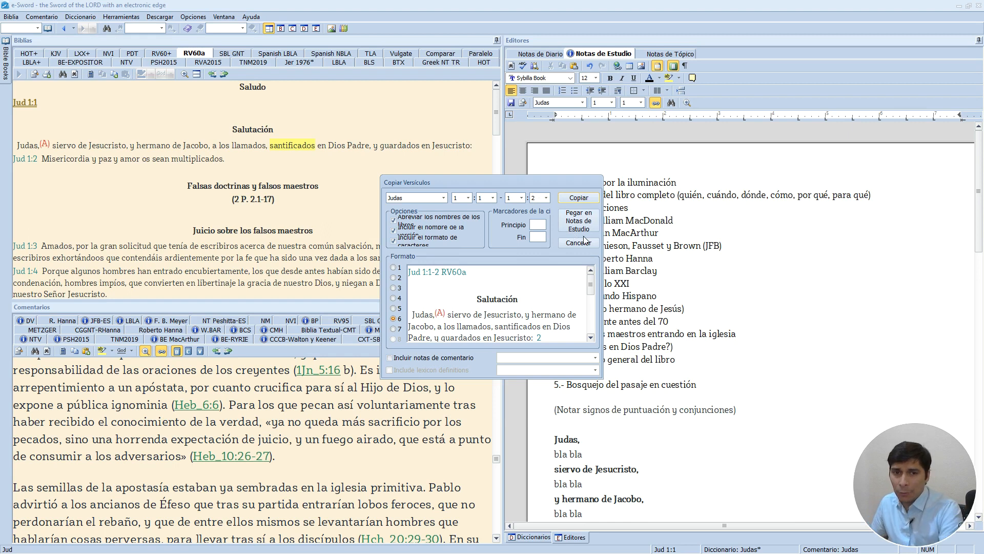
- Try "(" and ")" as the start and end markers for the copied verses, and clear both
text(()
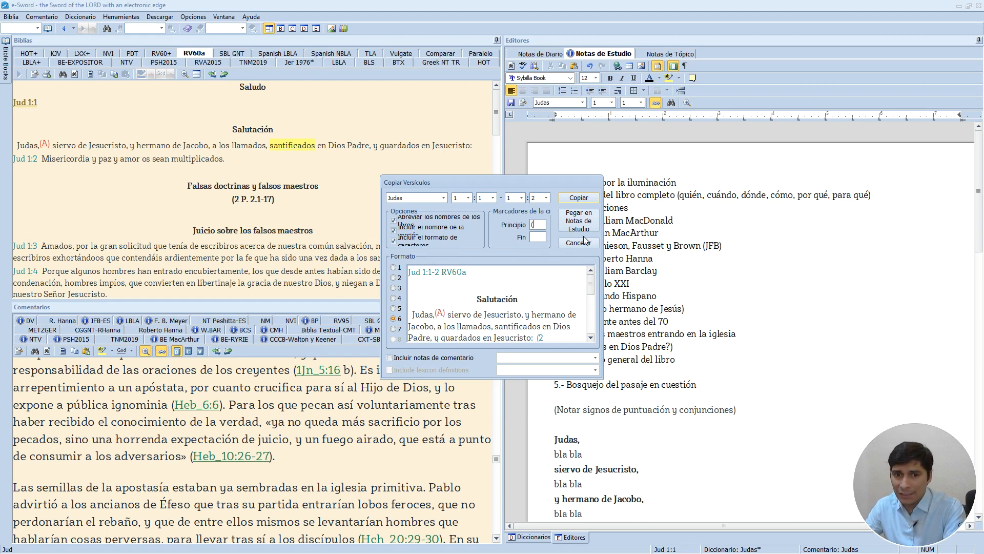
click(543, 243)
text())
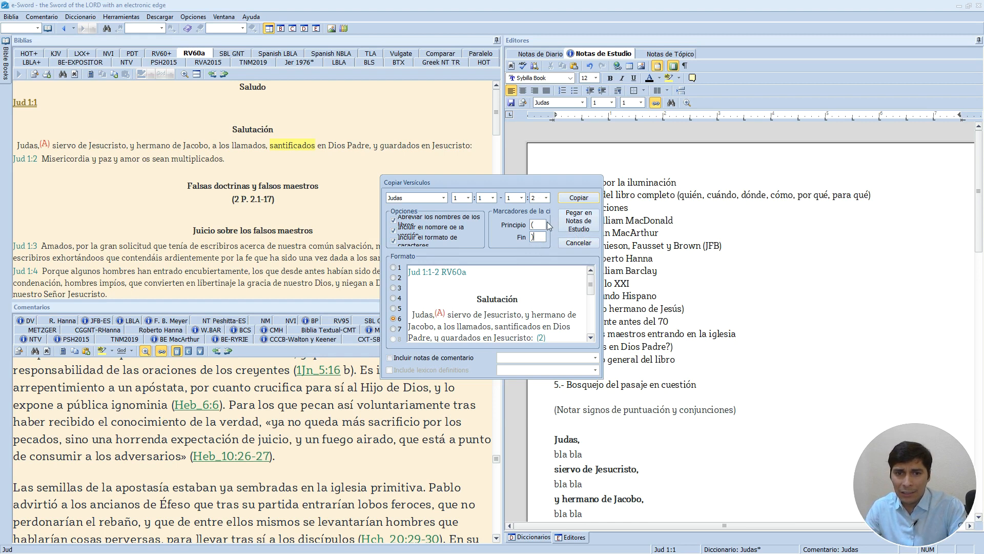
double_click(544, 226)
key(Delete)
double_click(545, 240)
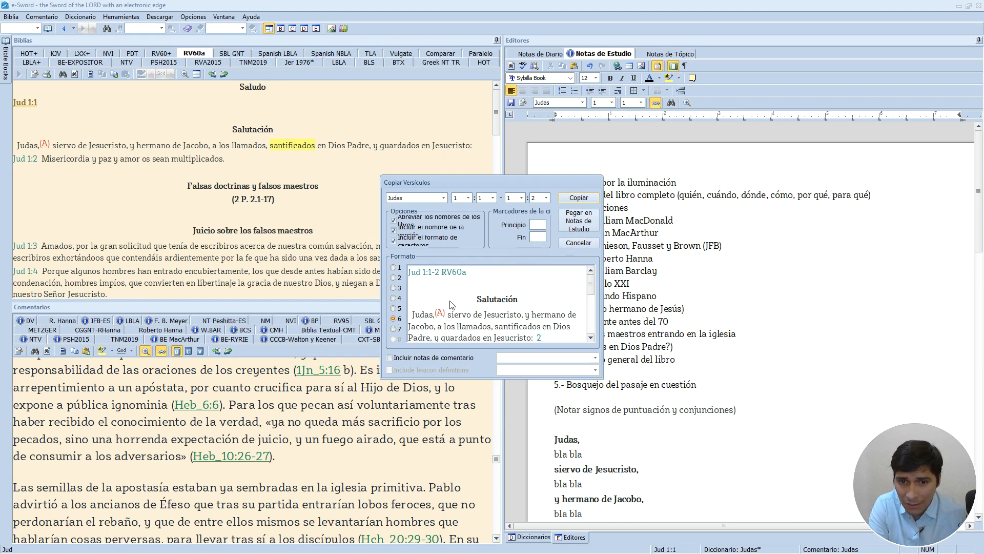
- Review the formatted preview of Jud 1:1-2 and paste the verses into the study notes
scroll(450, 301, down, 1)
scroll(450, 301, up, 1)
scroll(472, 303, down, 1)
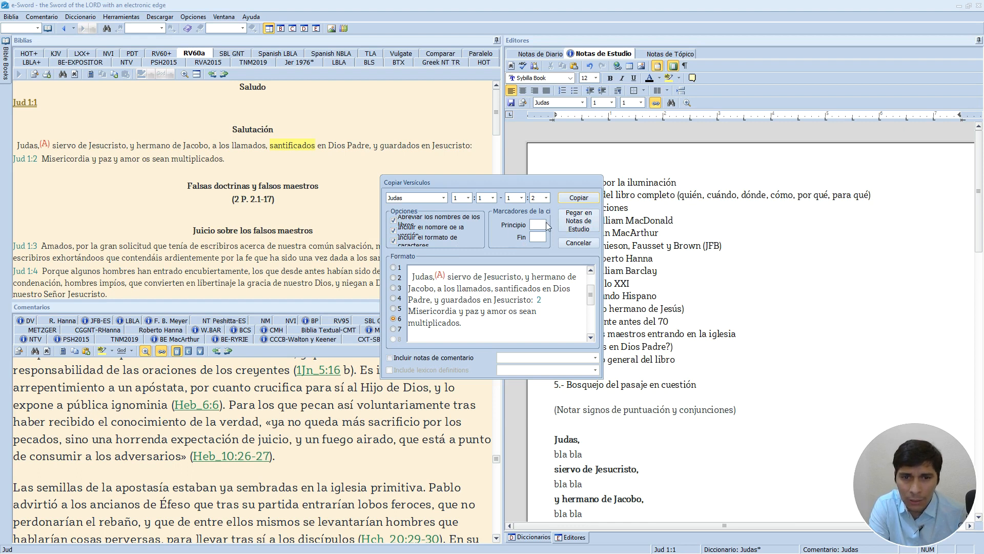
click(572, 224)
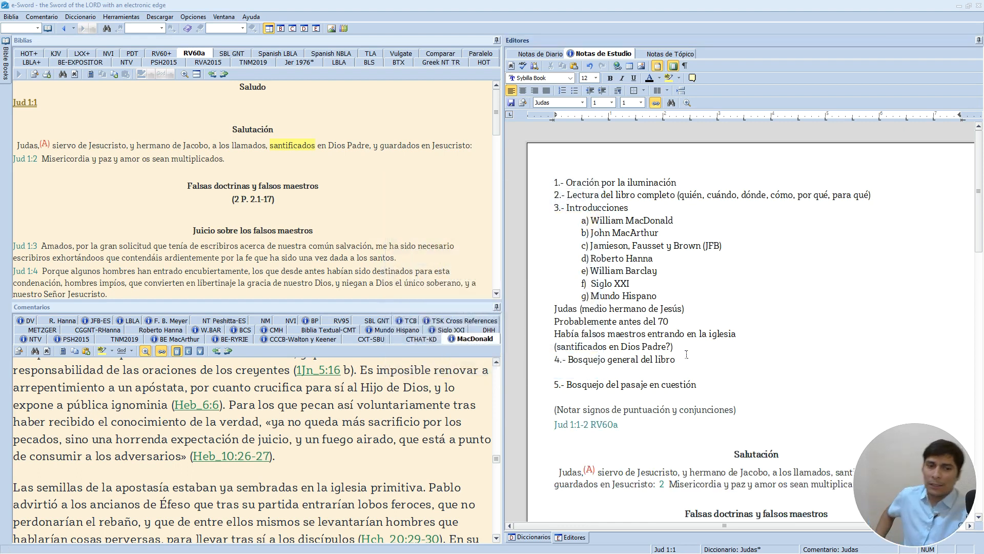
- Delete the "Jud 1:1-2 RV60a" reference line from the pasted passage in the study notes
scroll(686, 353, down, 3)
scroll(659, 318, down, 1)
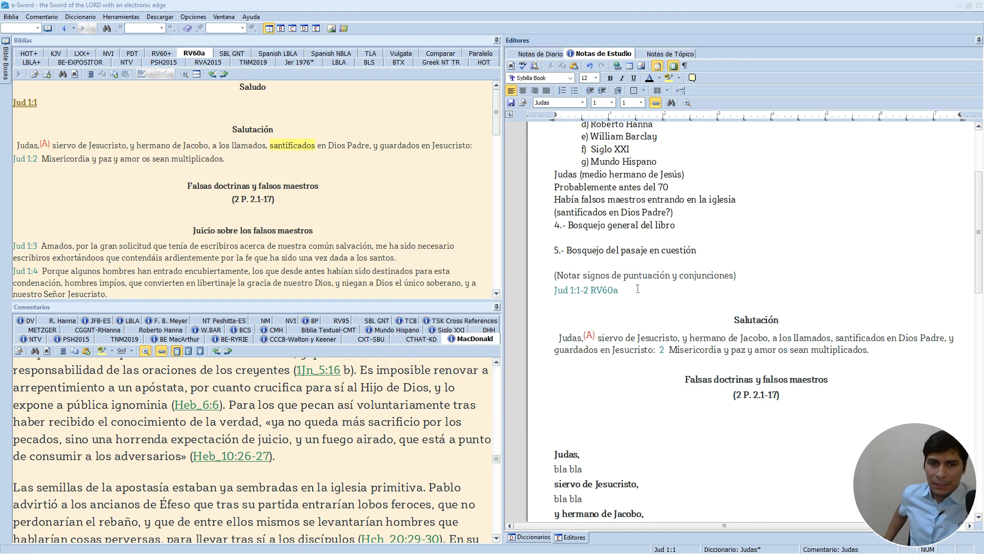
drag(638, 290, 563, 297)
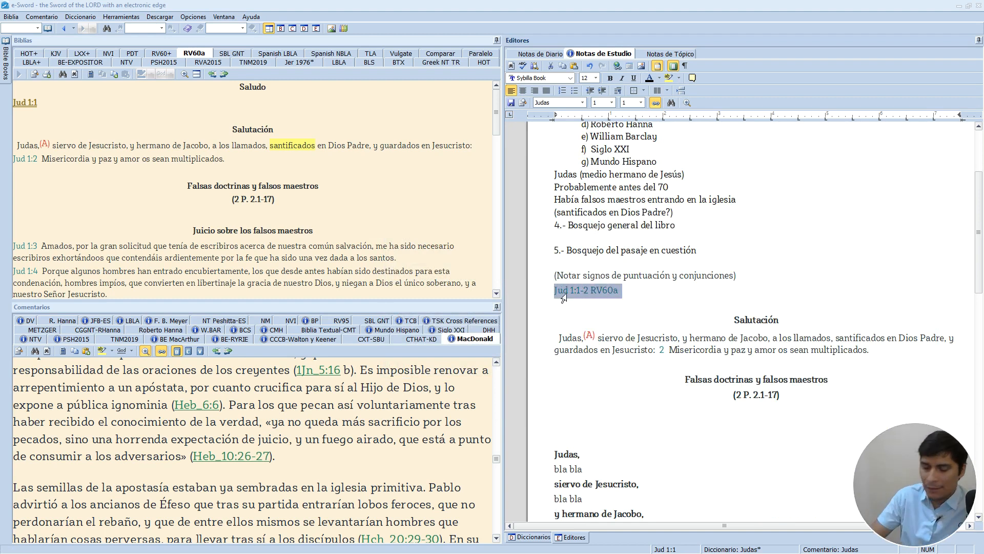
key(Delete)
key(Delete)
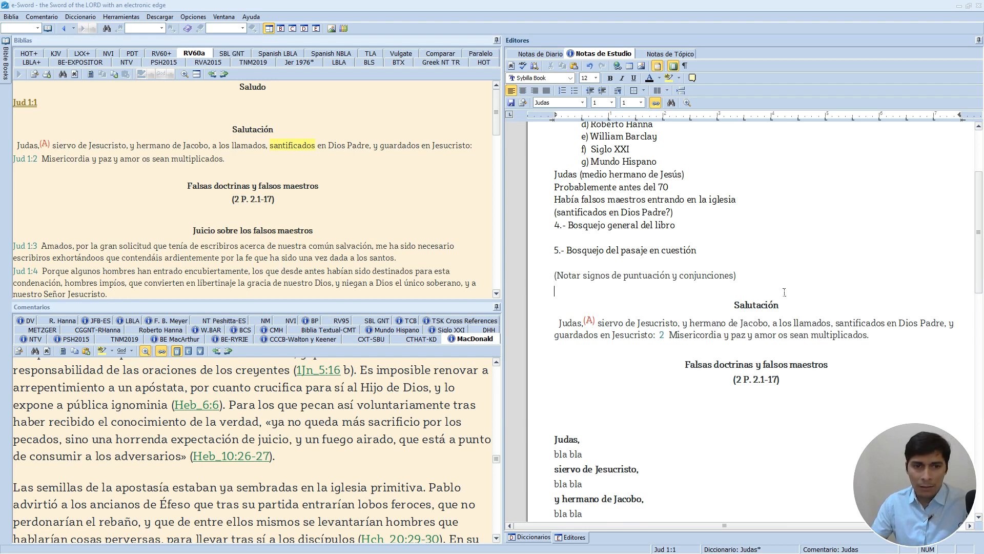
- Remove the headings "Salutación" and "Falsas doctrinas y falsos maestros (2 P. 2.1-17)" and their leftover blank lines from the pasted passage
drag(782, 306, 736, 306)
key(Delete)
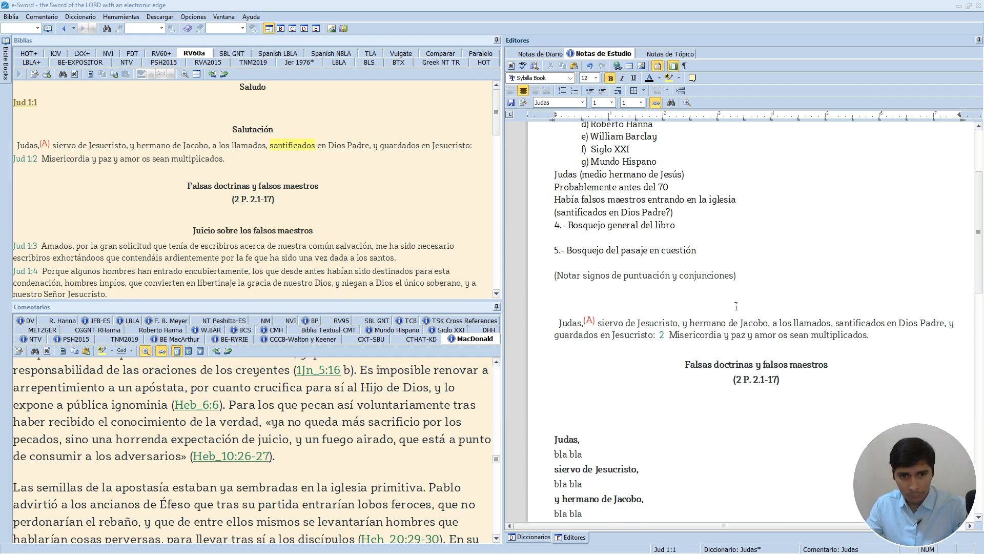
key(Delete)
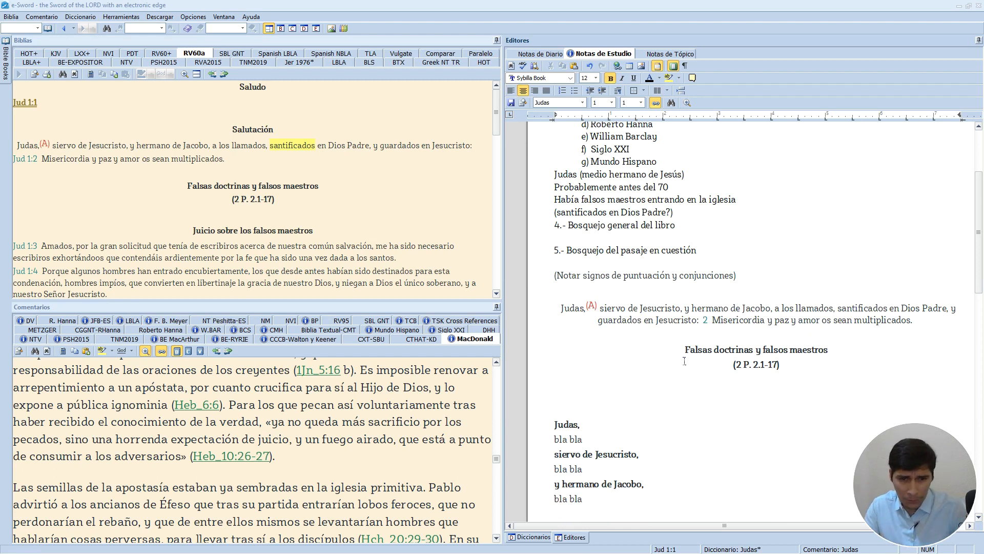
drag(684, 361, 820, 367)
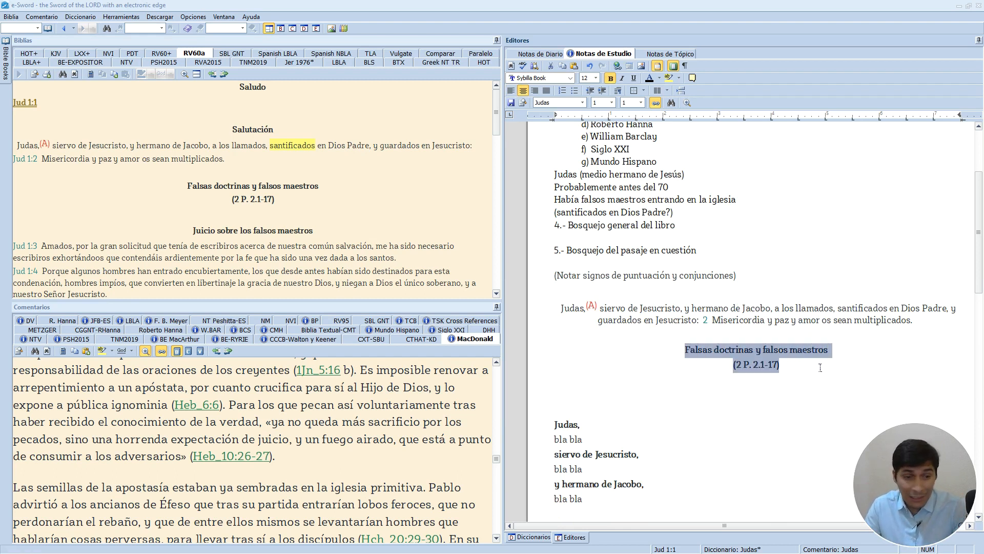
key(Delete)
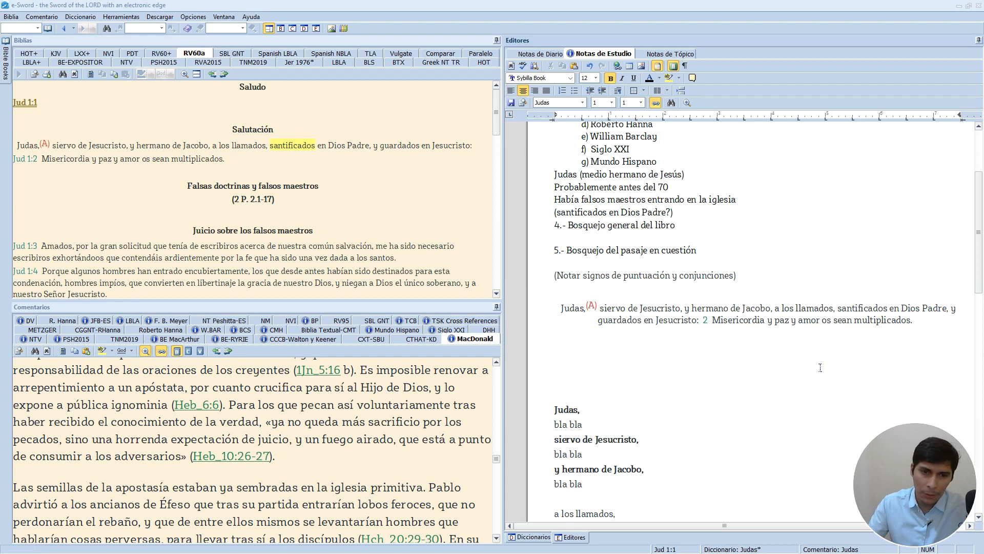
key(Delete)
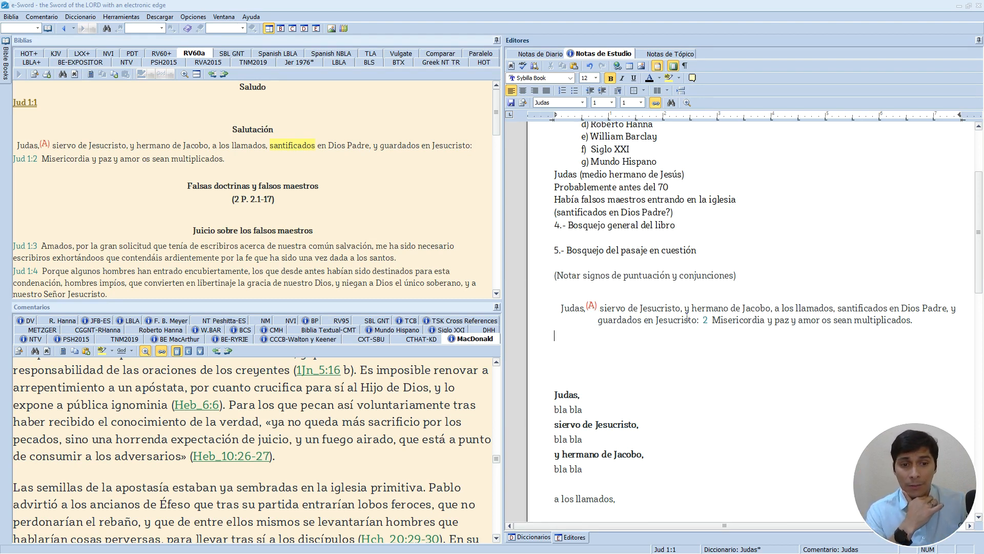
- Break the pasted passage into a new line before "a los llamados" and left-align the whole passage
click(776, 309)
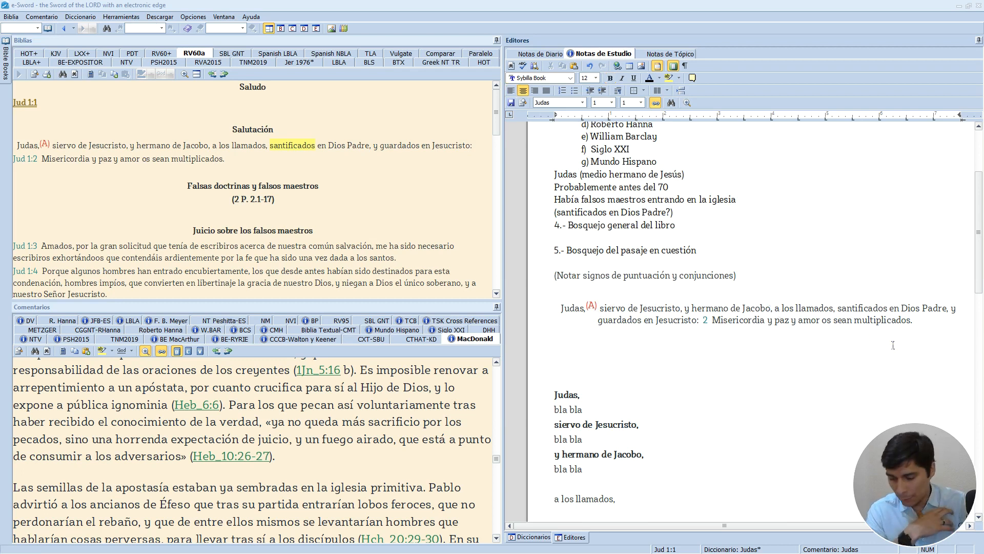
key(Return)
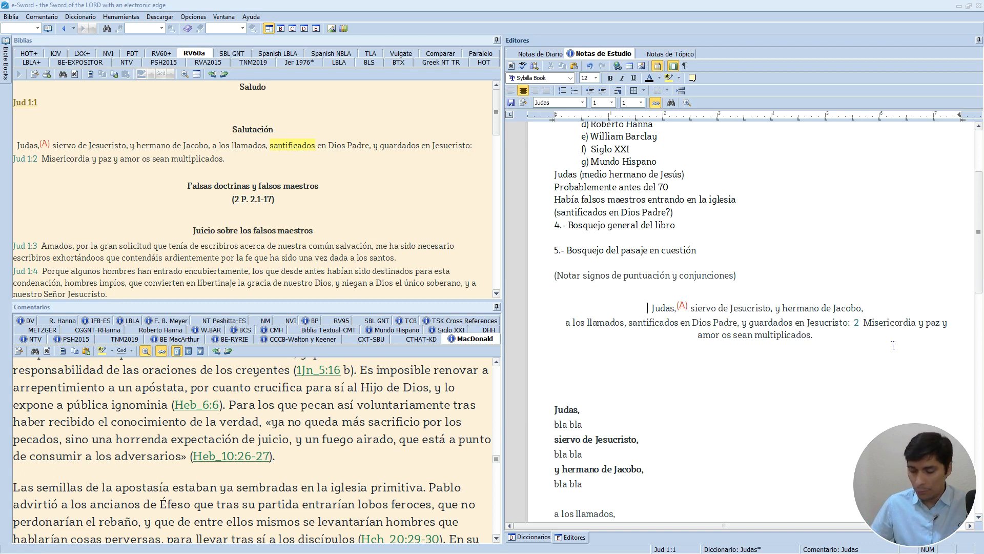
key(shift+Down)
key(shift+Down)
key(shift+Down)
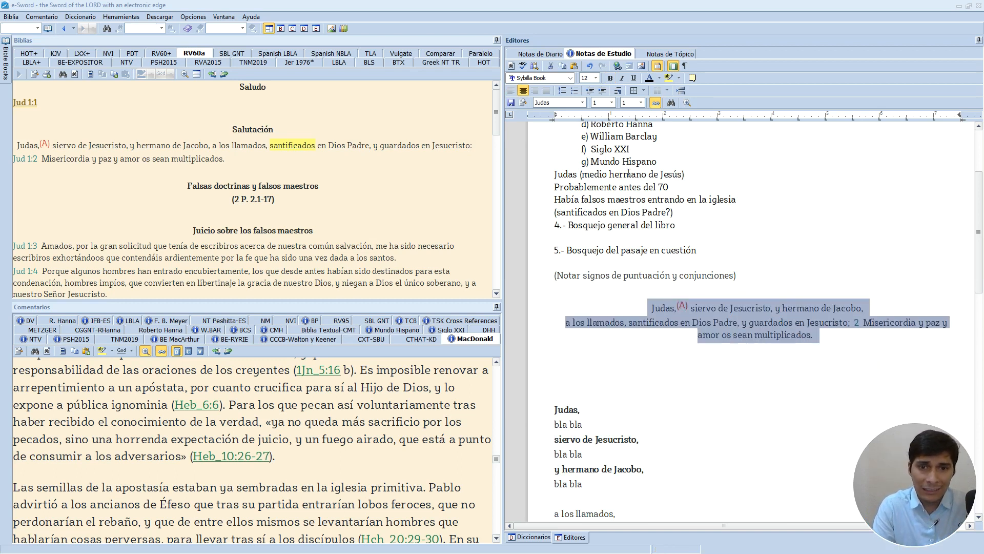
click(511, 92)
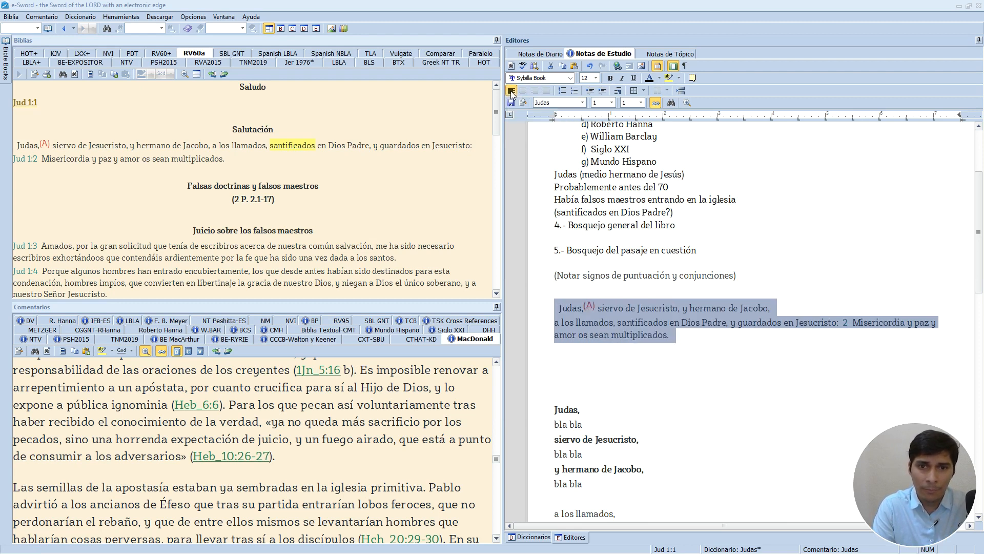
click(815, 307)
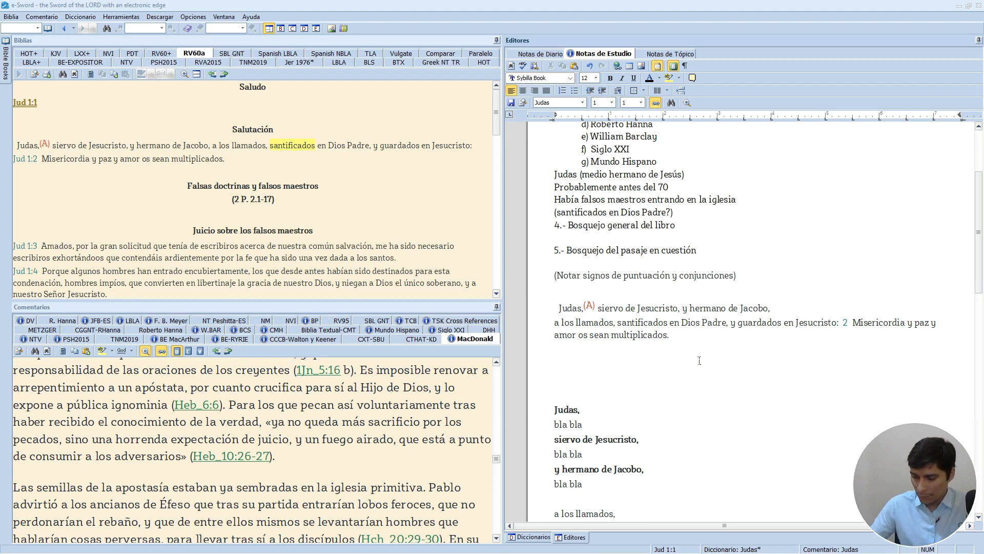
- Remove the leading space before "Judas," in the pasted passage and add a blank line below "y hermano de Jacobo,"
key(BackSpace)
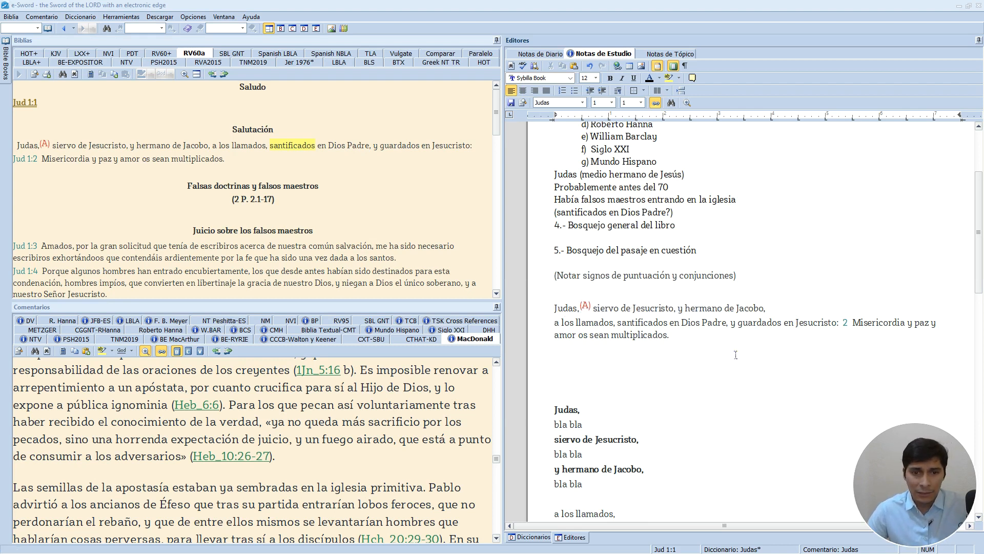
click(785, 311)
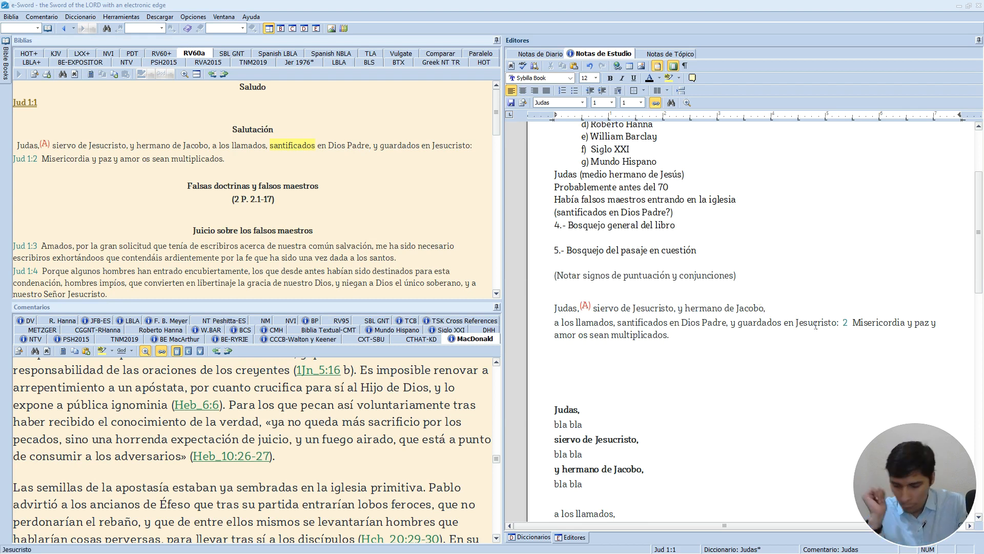
key(Return)
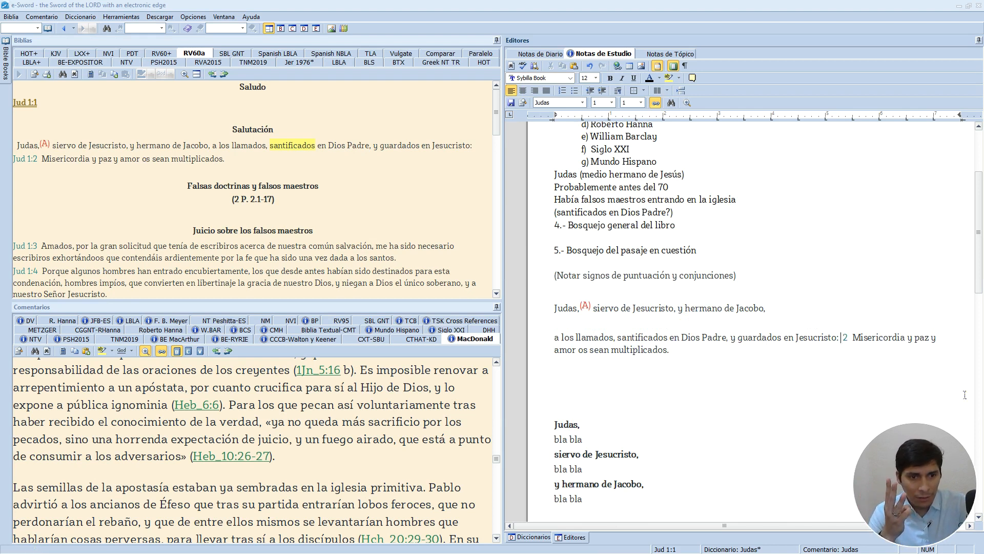
- Put "Misericordia y paz y amor os sean multiplicados." in its own paragraph after a blank line, without the verse number 2
key(Return)
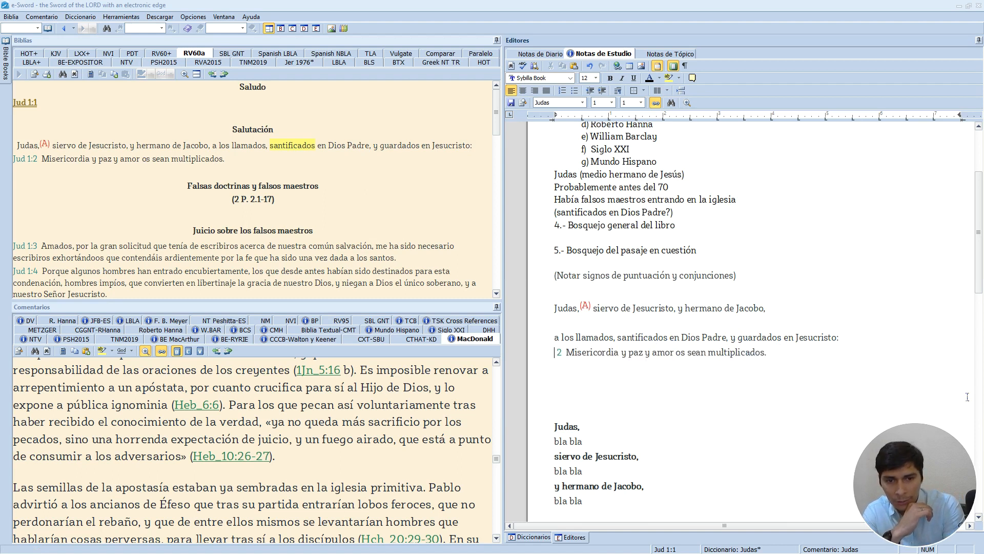
key(Delete)
key(Delete)
key(Delete)
key(Delete)
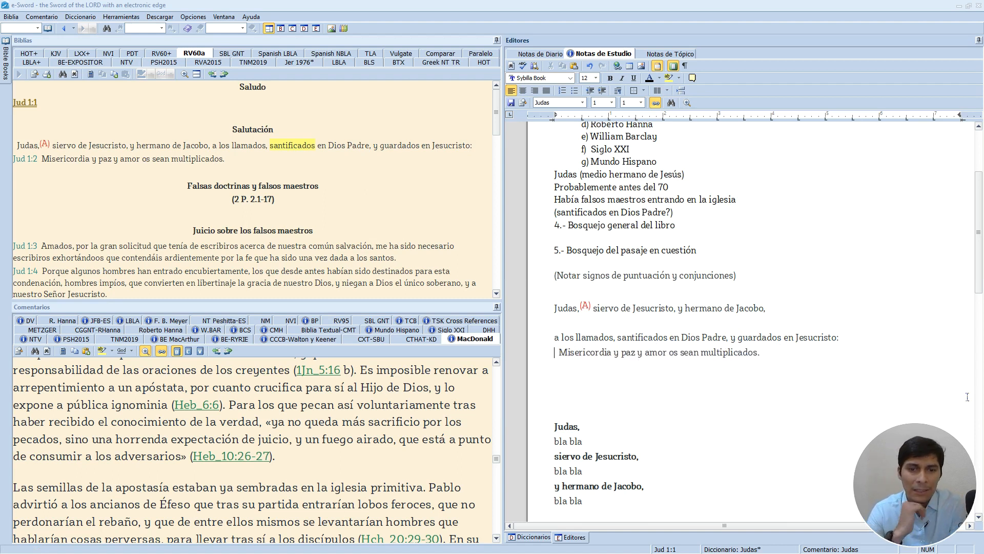
key(Return)
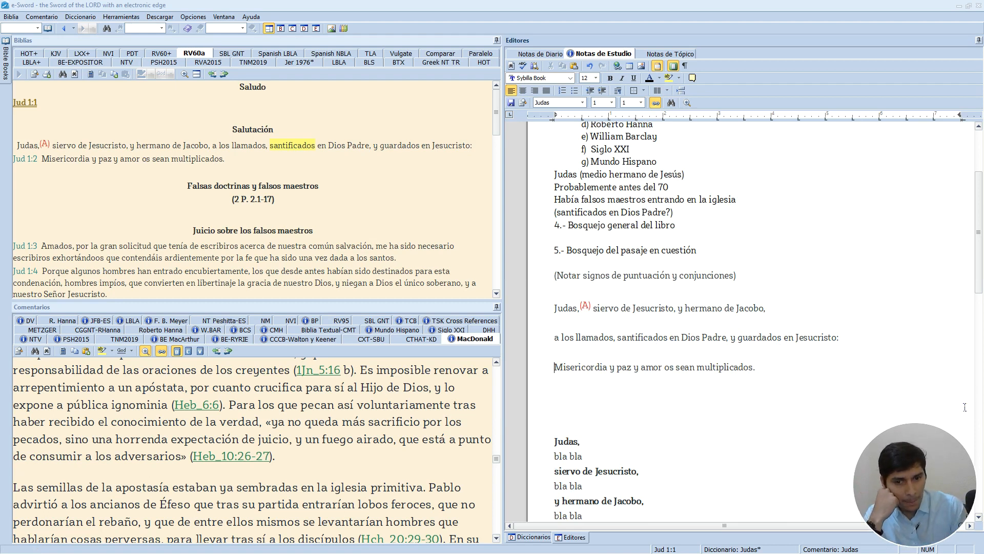
scroll(677, 495, down, 1)
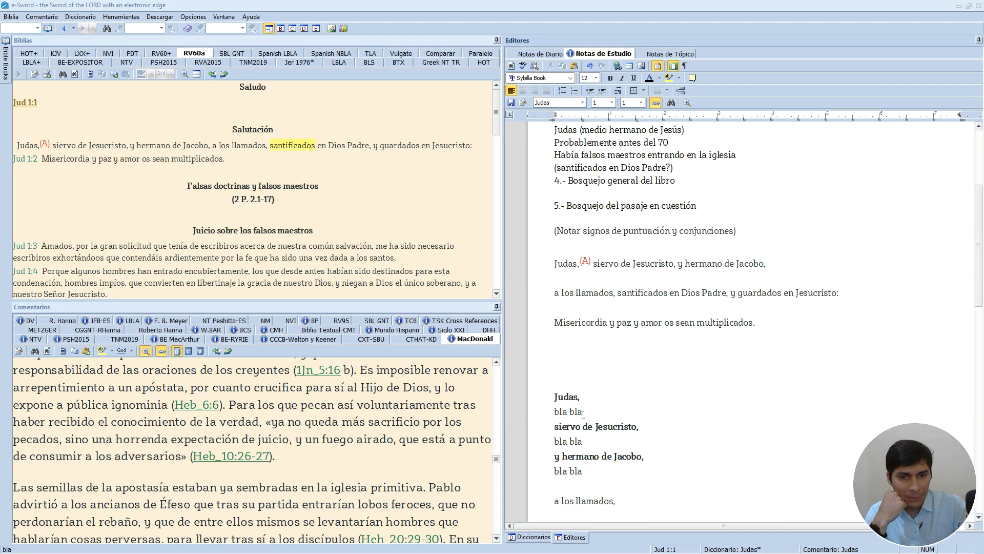
click(560, 398)
drag(584, 413, 554, 414)
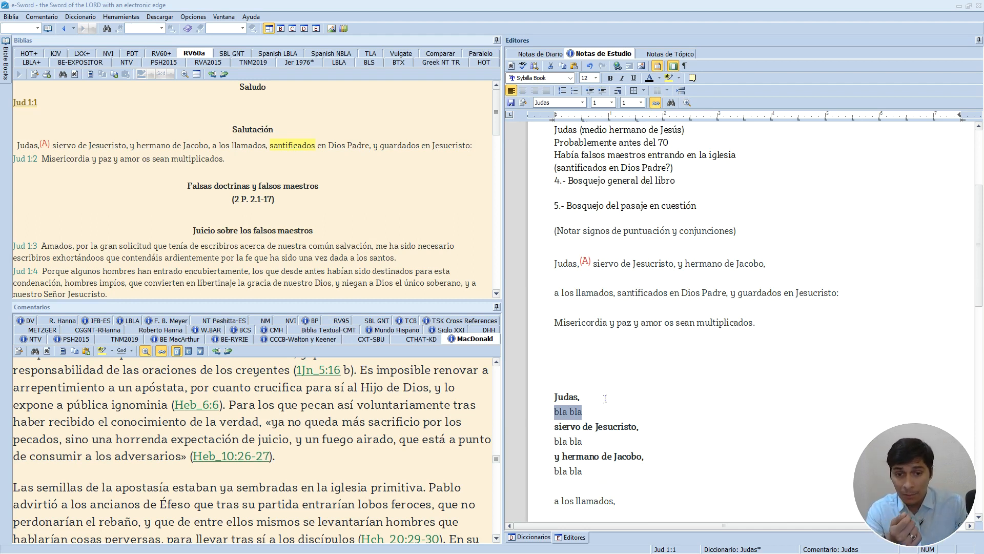
- Add the bold heading "AUTOR" on its own line above "Judas, siervo de Jesucristo, y hermano de Jacobo," in the study notes
triple_click(563, 270)
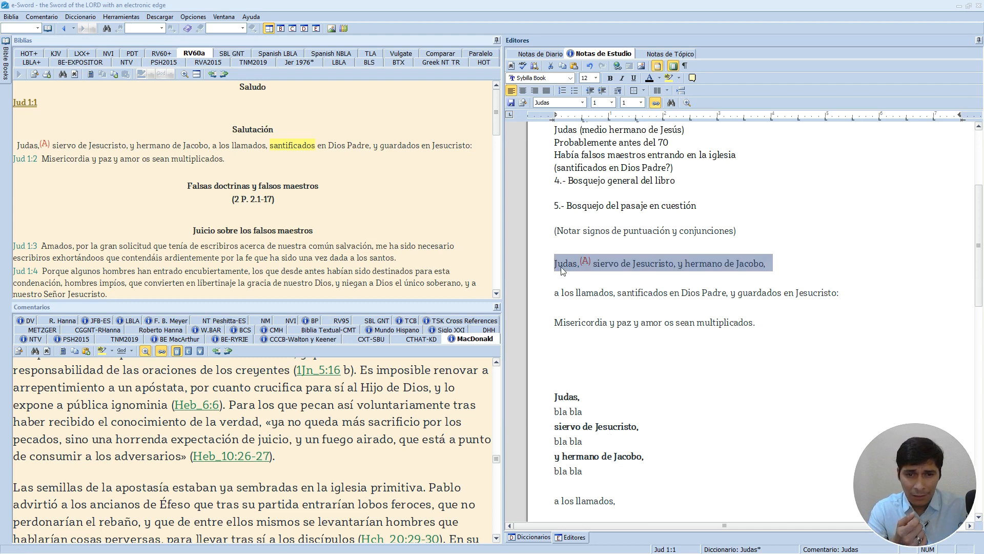
key(End)
key(Return)
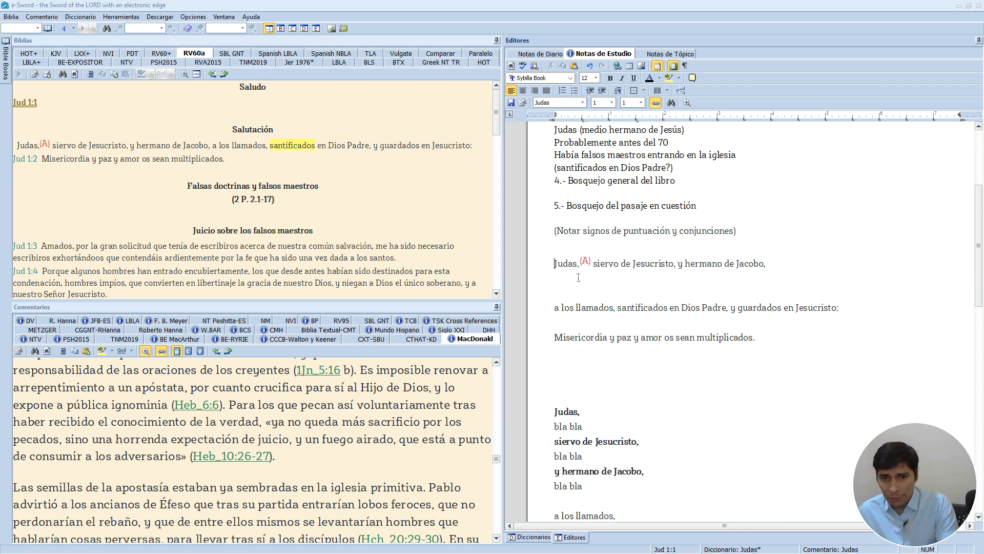
key(Return)
text(AUTOR)
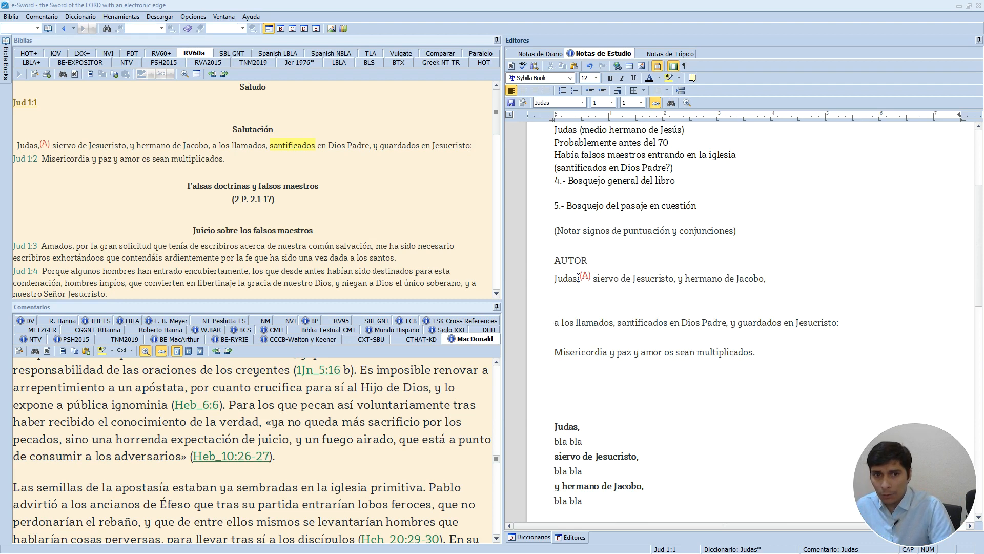
key(shift+Home)
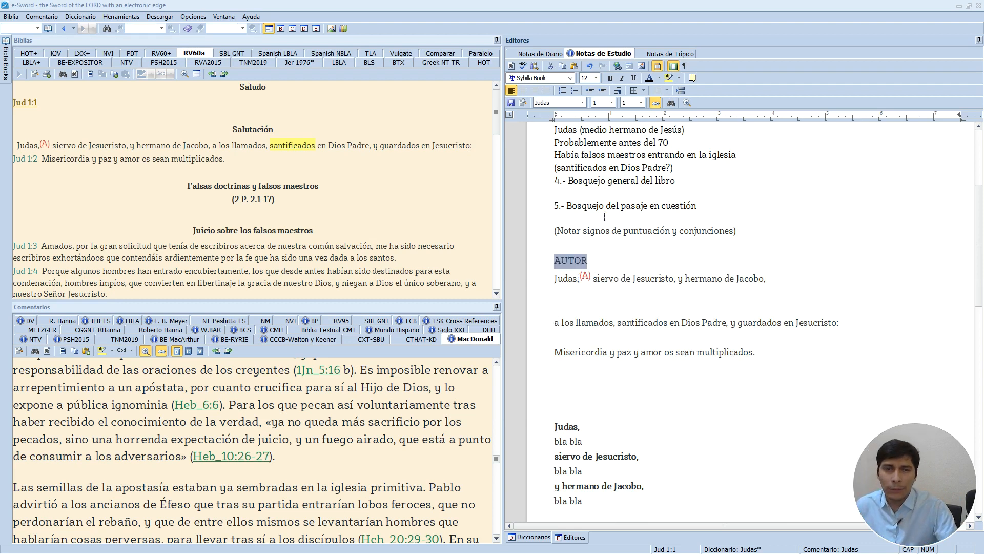
click(610, 78)
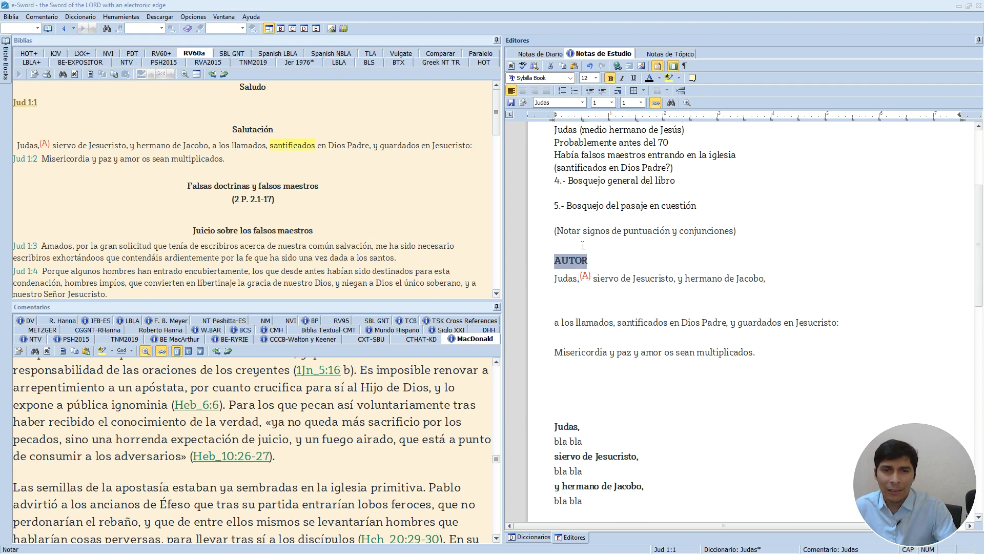
- Delete the "(A)" note marker after "Judas," and split the AUTOR text into lines at "siervo de Jesucristo," and "y hermano de Jacobo,"
click(581, 278)
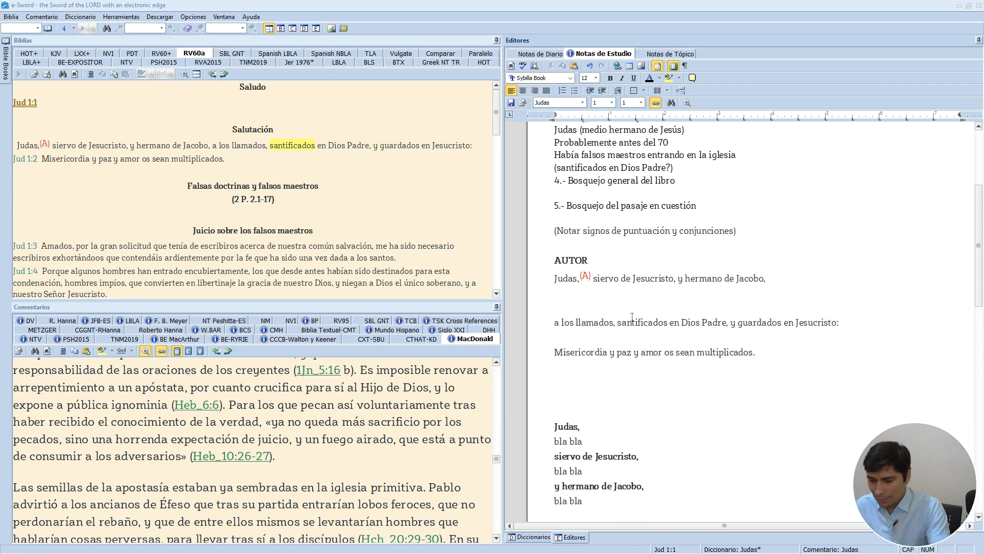
key(Delete)
key(Delete)
key(Delete)
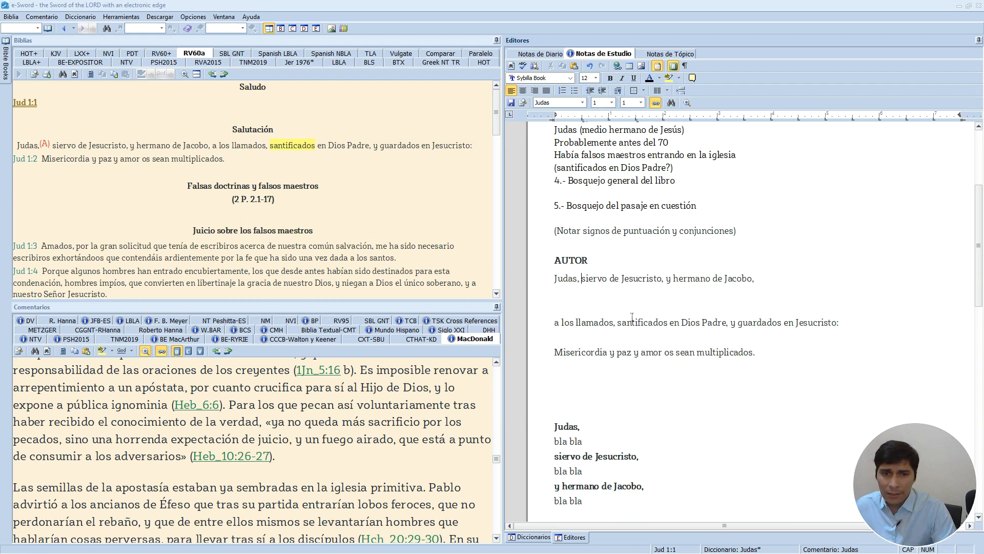
key(Return)
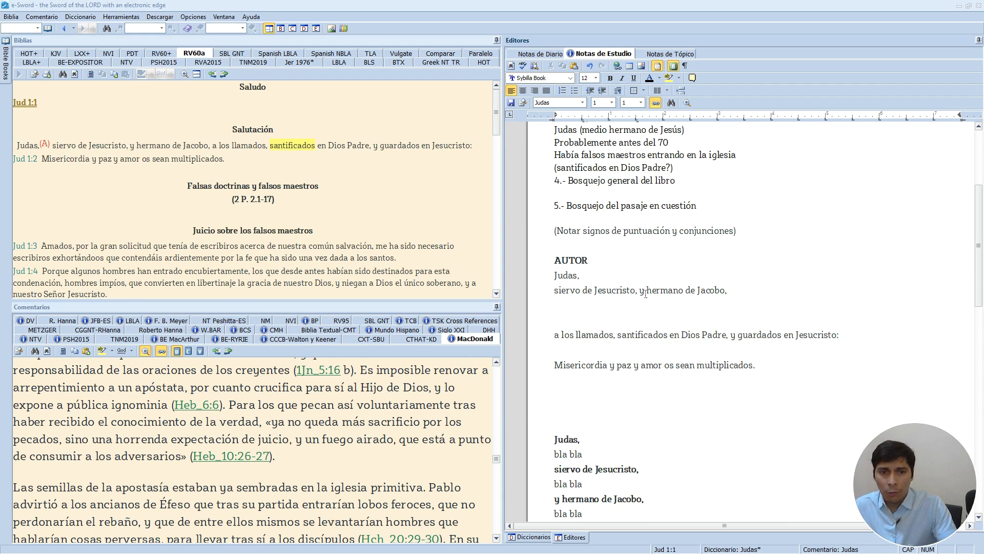
key(Return)
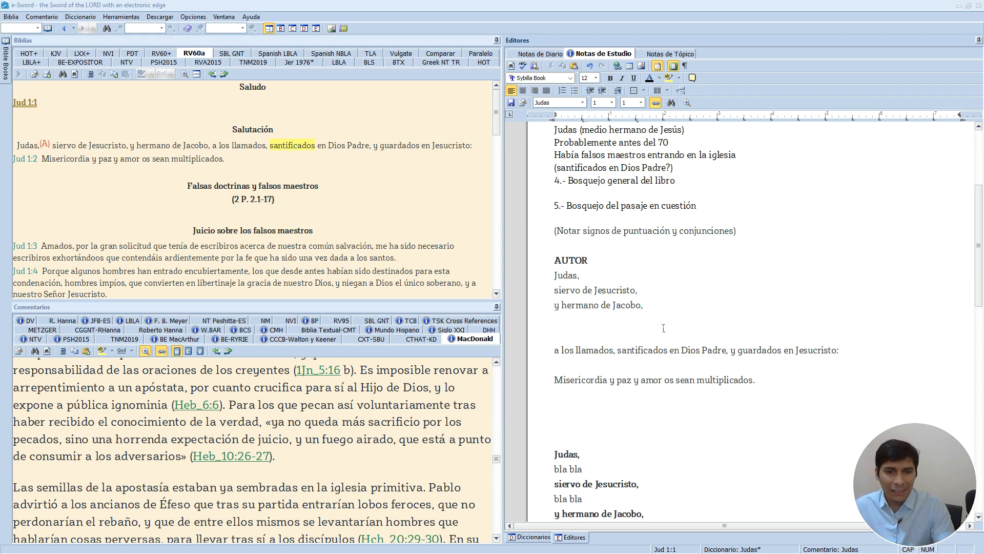
drag(645, 310, 542, 287)
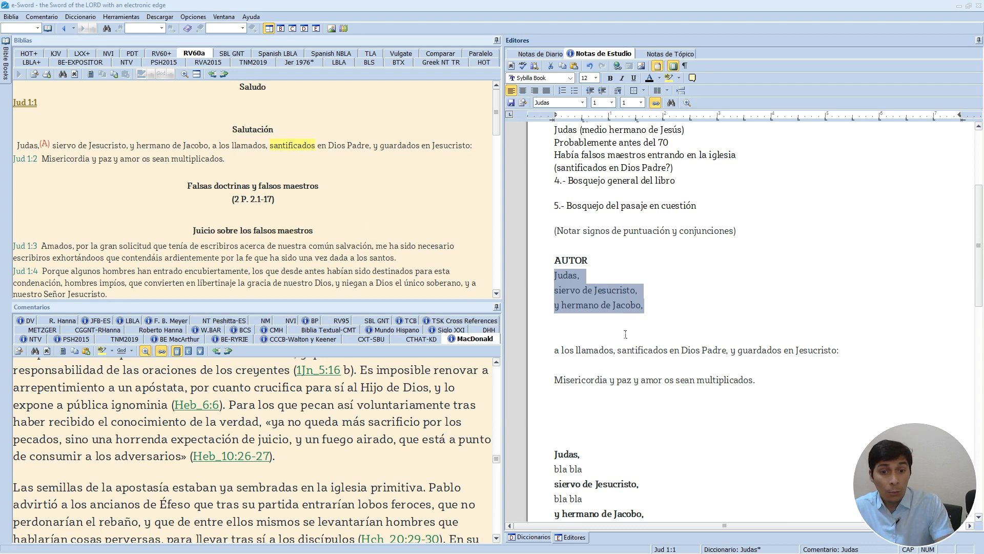
- Add the bold heading "RECEPTORES" on the blank line directly above "a los llamados,"
click(574, 340)
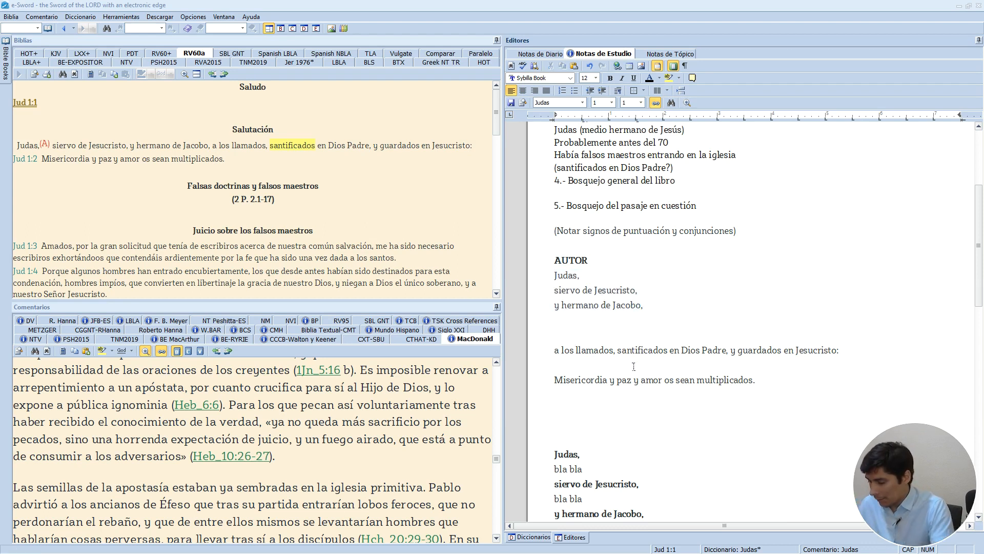
text(RECEPTORES)
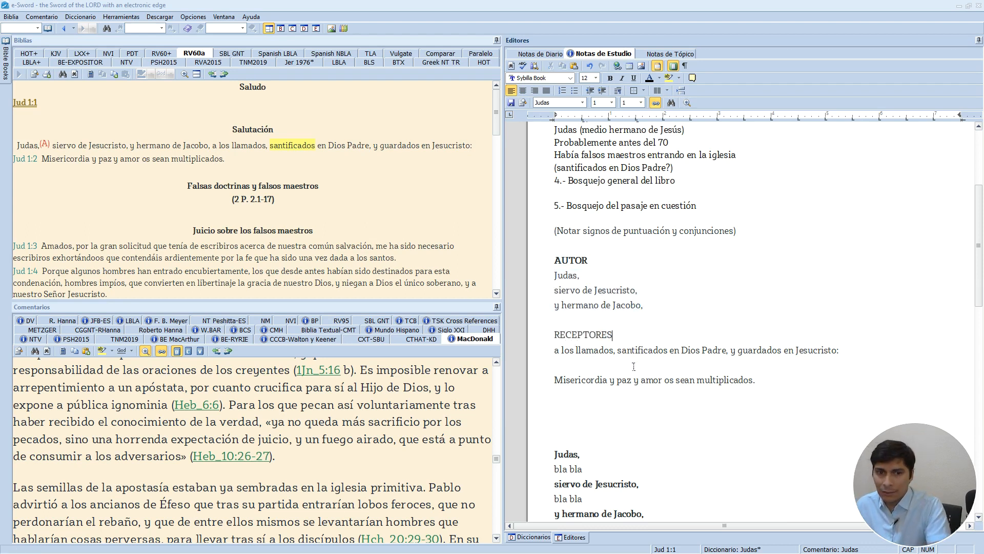
key(shift+Home)
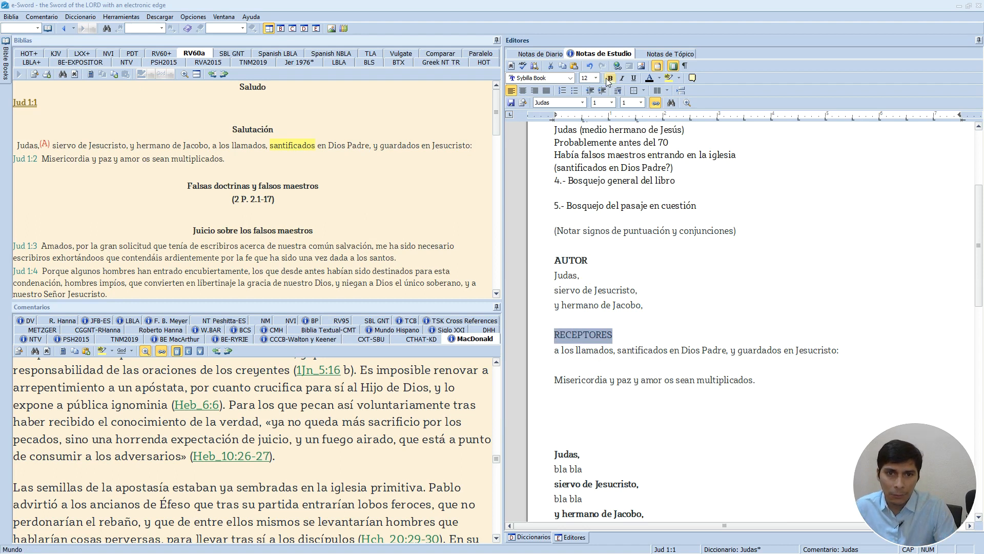
click(609, 78)
- Split the RECEPTORES text into separate lines starting at "santificados en Dios Padre," and "y guardados en Jesucristo:"
click(618, 352)
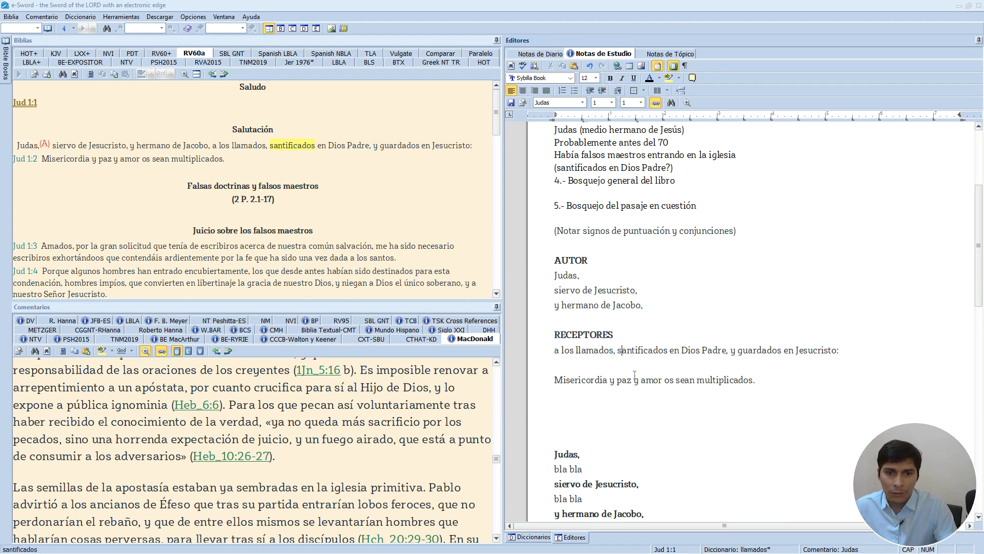
key(Left)
key(Return)
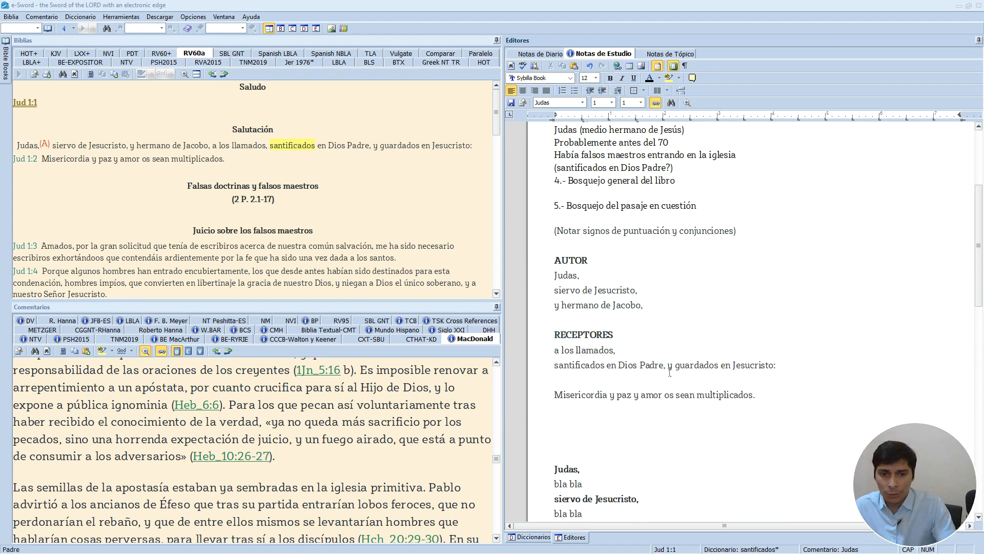
click(668, 365)
key(Return)
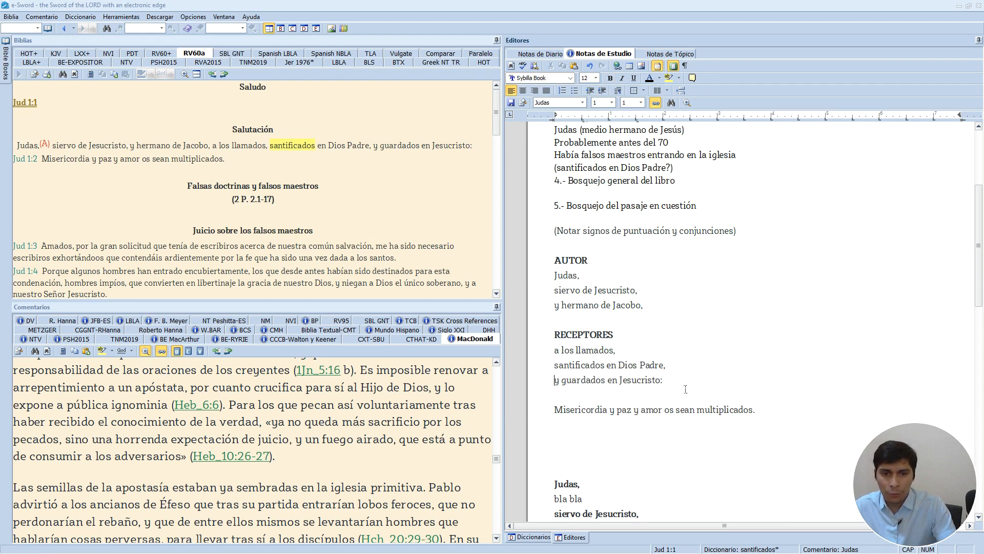
- Add the heading "DESEOS" above the "Misericordia" line, preceded by a blank line, and format it in bold black
click(634, 356)
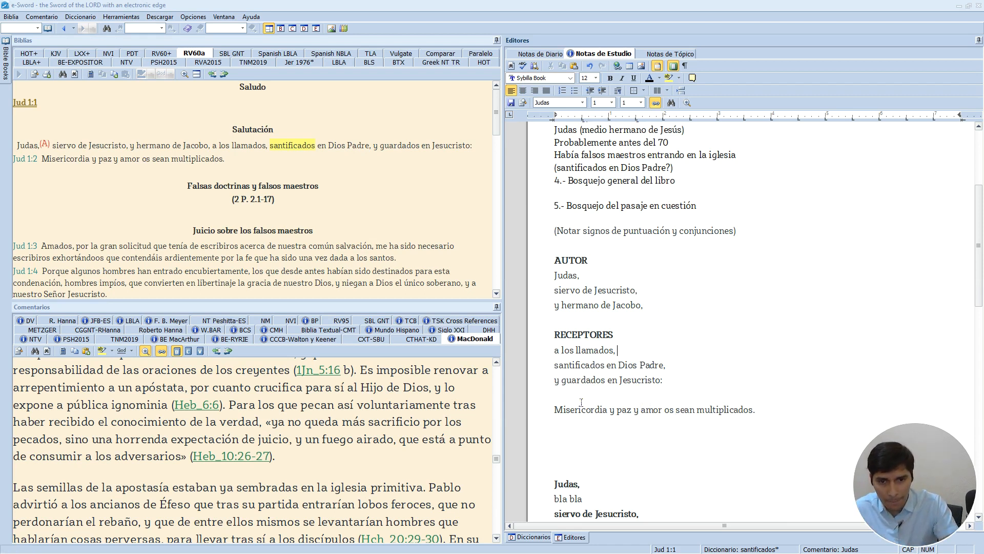
key(Return)
text(D)
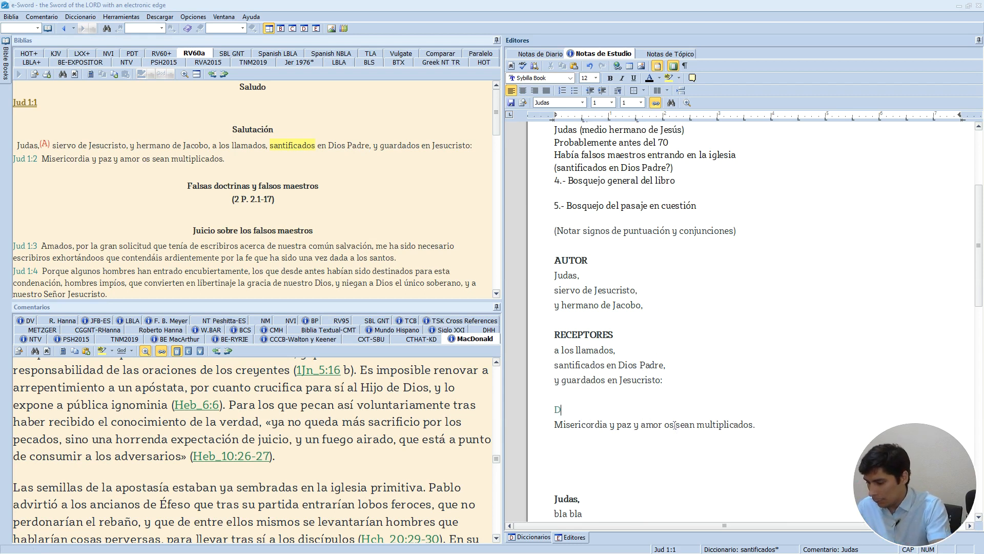
text(ESEOS)
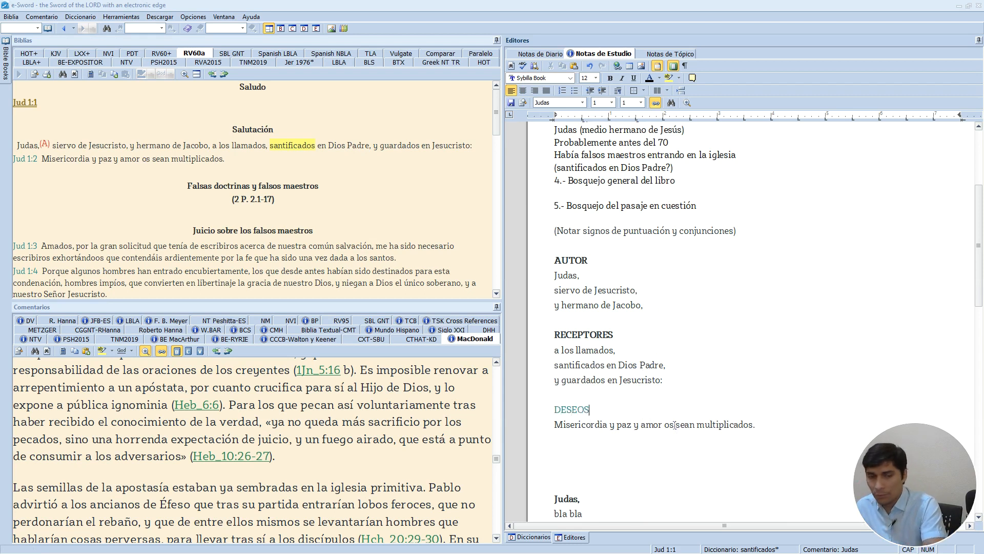
key(shift+Home)
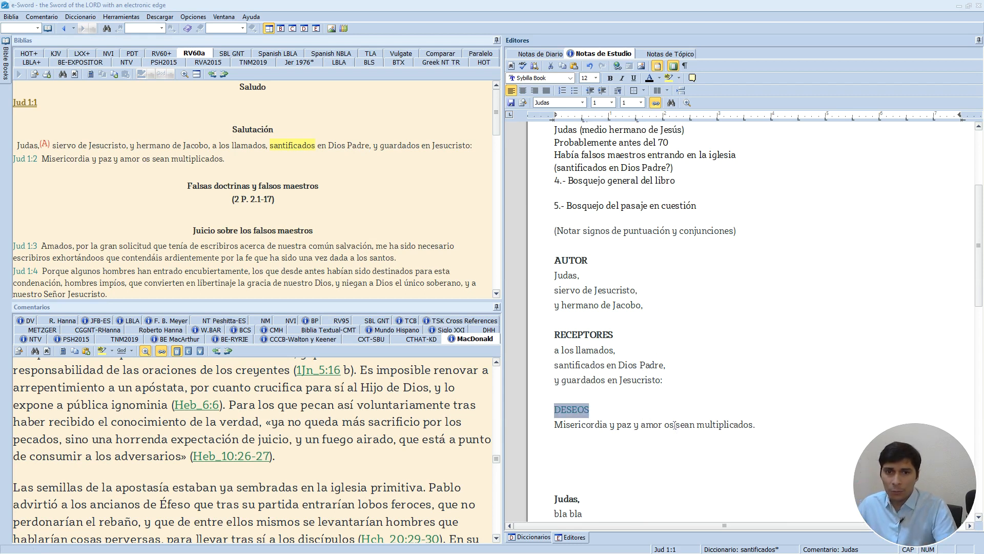
click(610, 77)
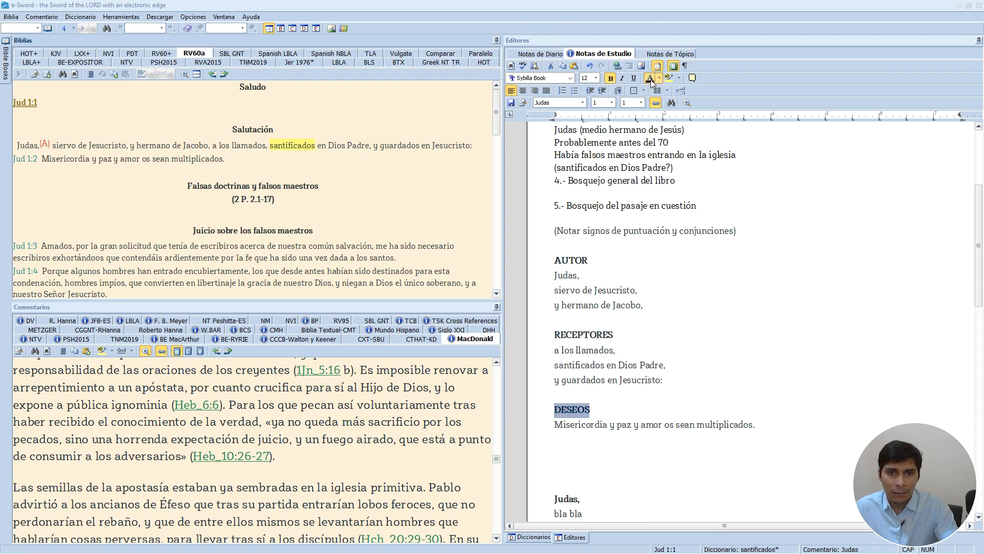
click(701, 383)
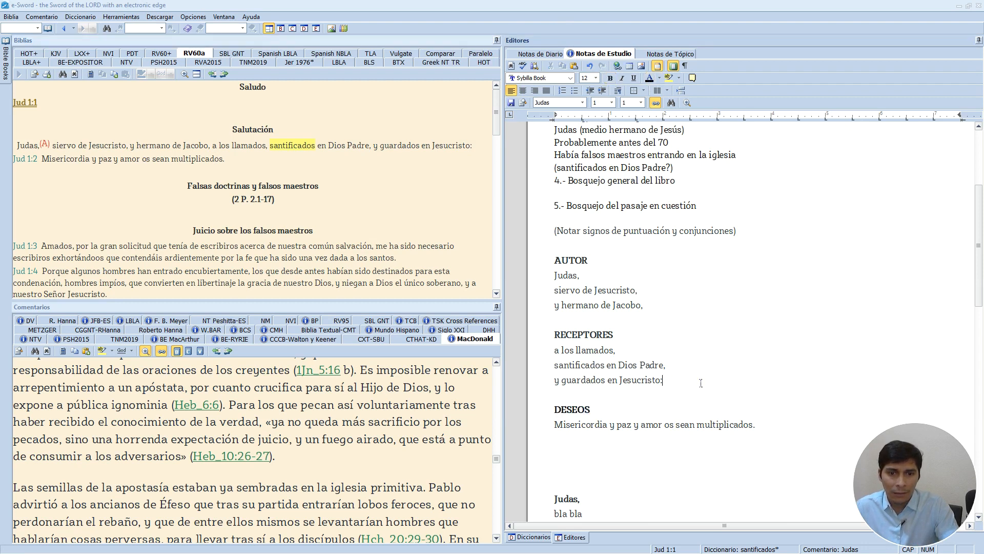
- Split the DESEOS sentence into four lines: "Misericordia", "y paz", "y amor" and "os sean multiplicados."
click(610, 425)
key(Return)
click(582, 444)
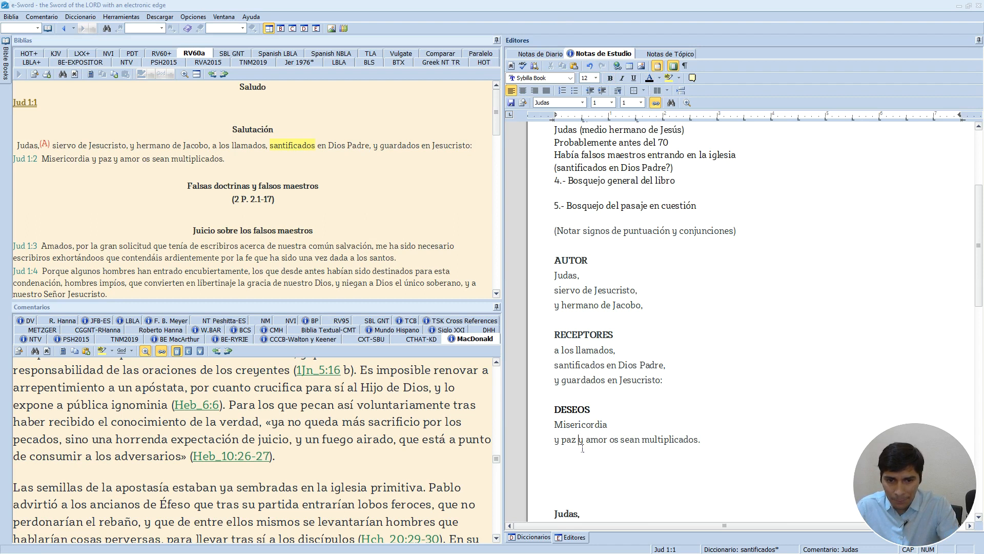
key(Return)
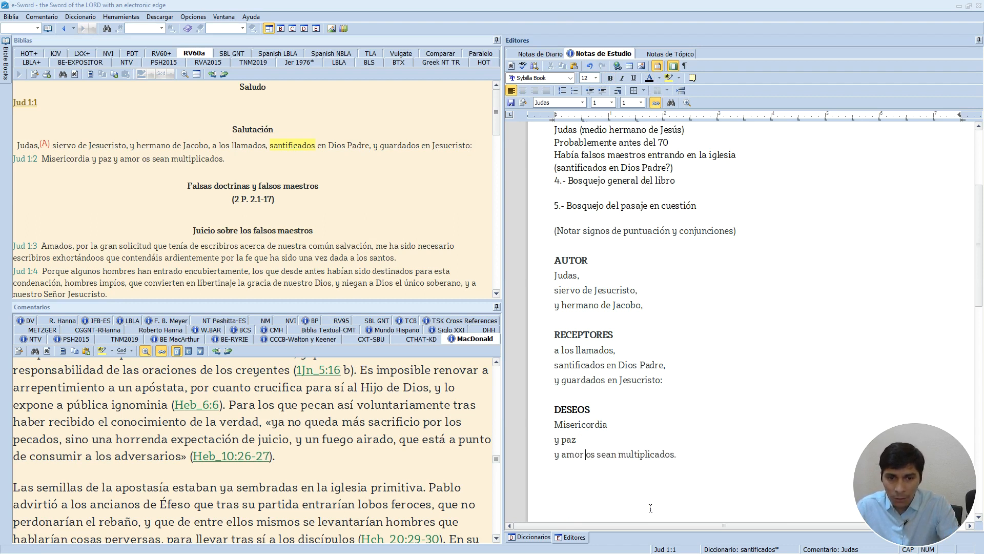
key(Return)
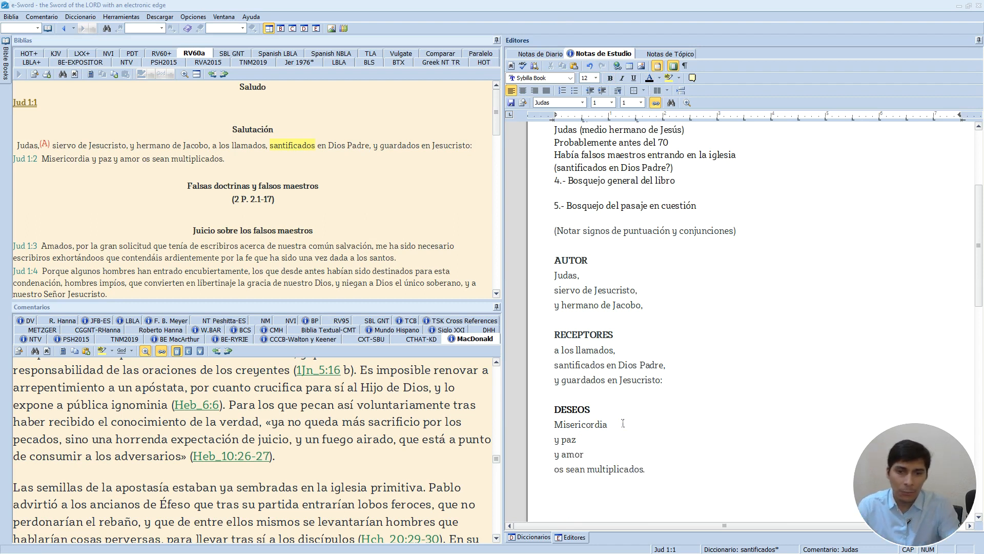
drag(652, 471, 556, 472)
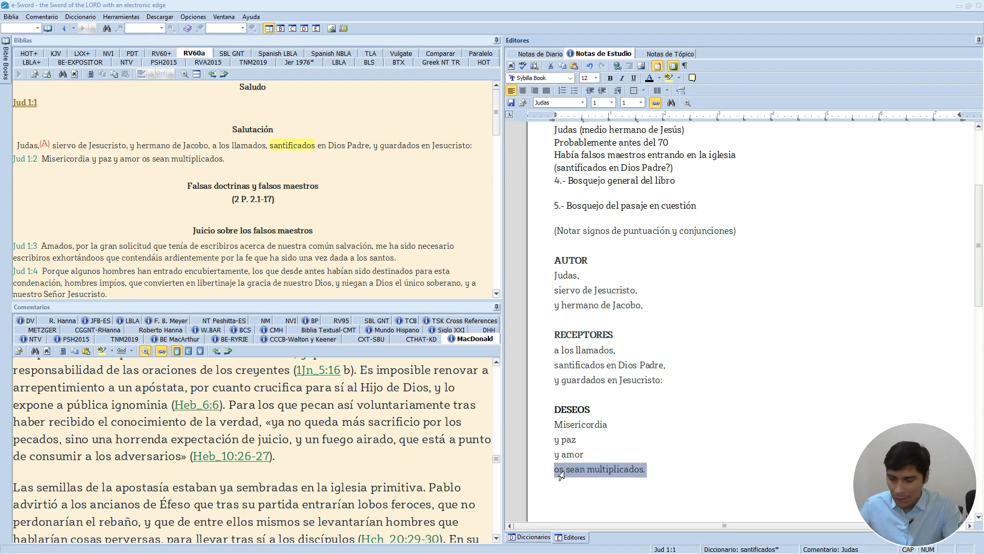
click(646, 432)
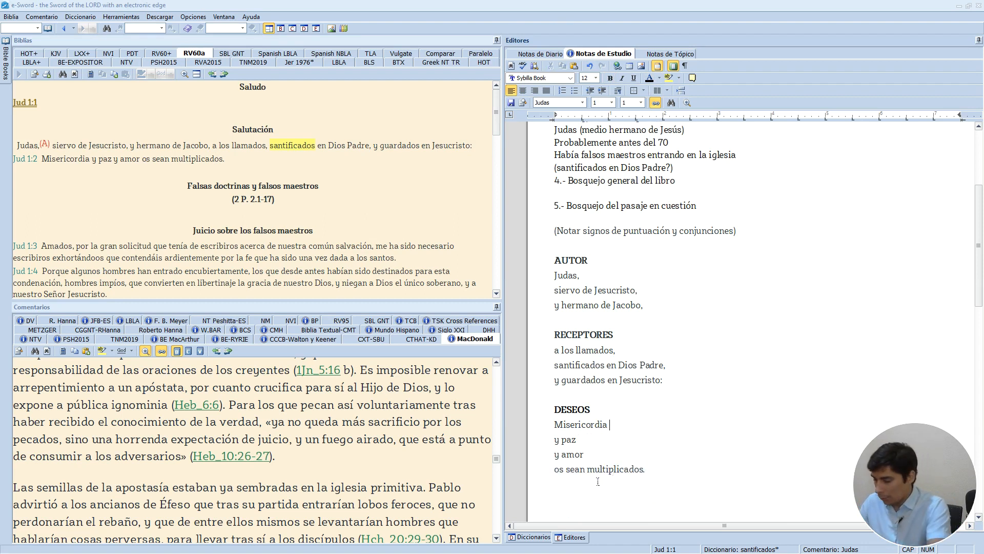
text(SEA)
key(BackSpace)
key(BackSpace)
key(BackSpace)
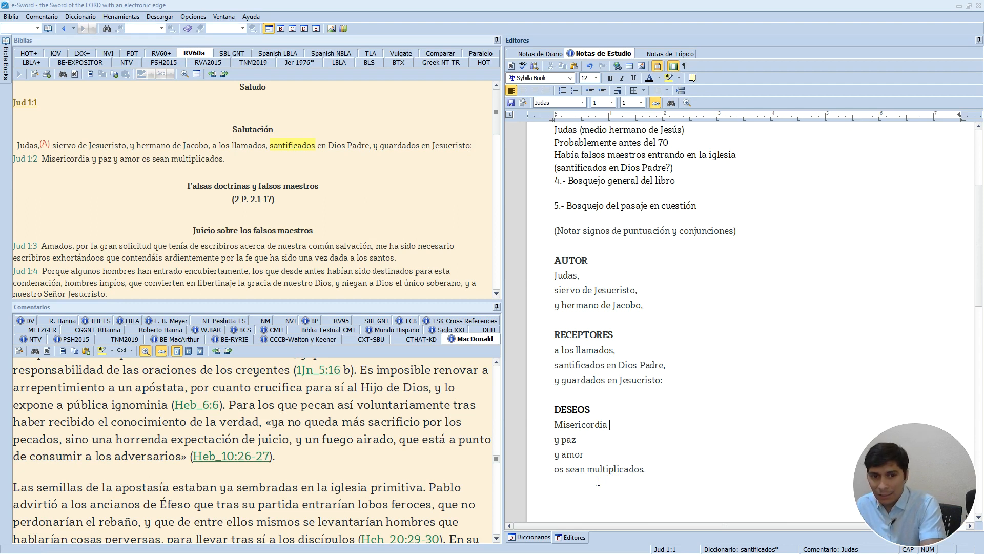
- Add the bracketed phrase "[les sea multiplicada]" after "Misericordia" under DESEOS
key(Caps_Lock)
text(les)
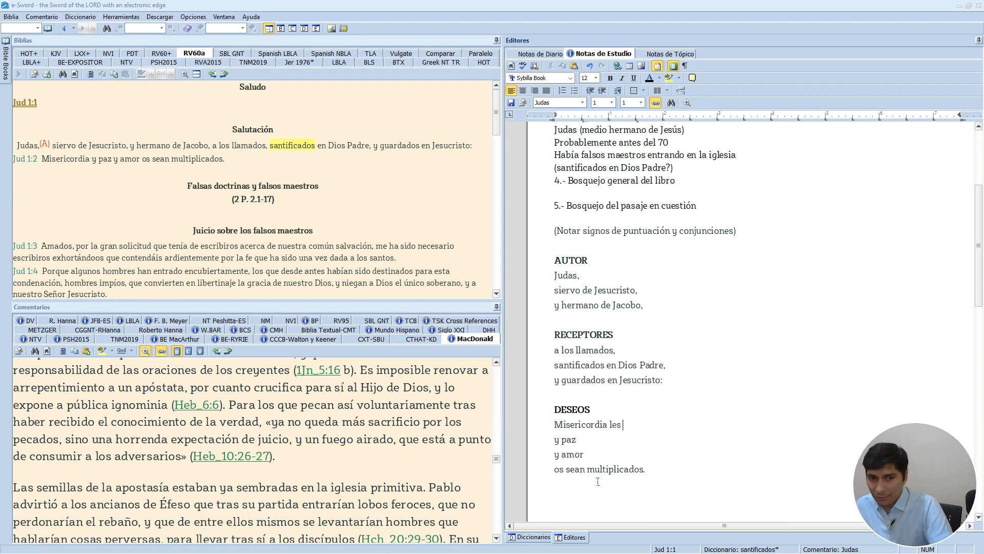
key(Left)
key(Left)
key(Left)
text(_)
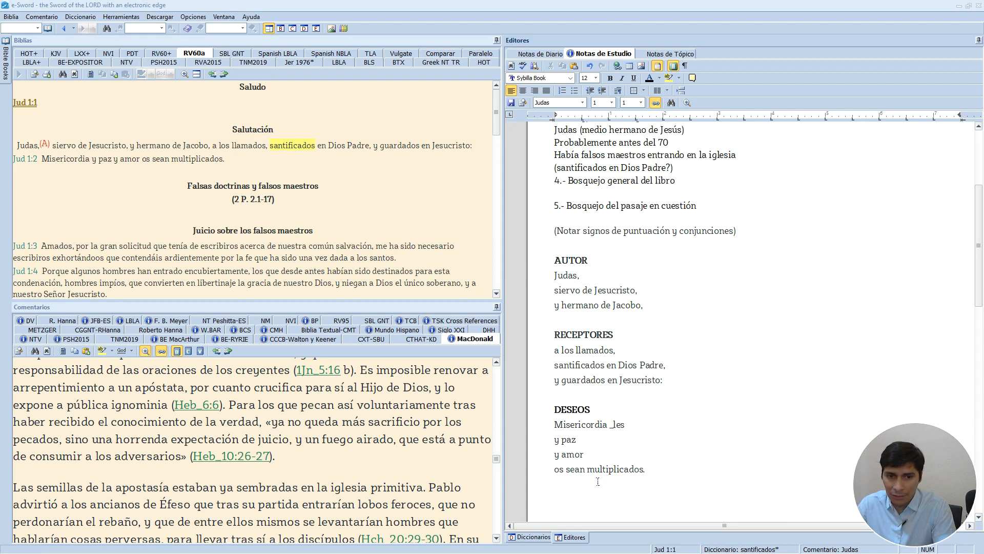
key(BackSpace)
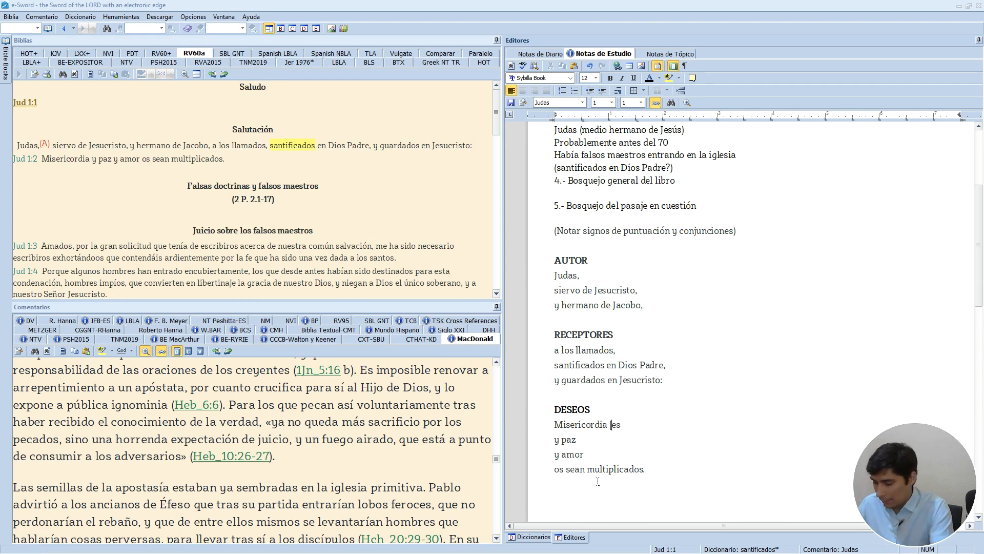
text(les se)
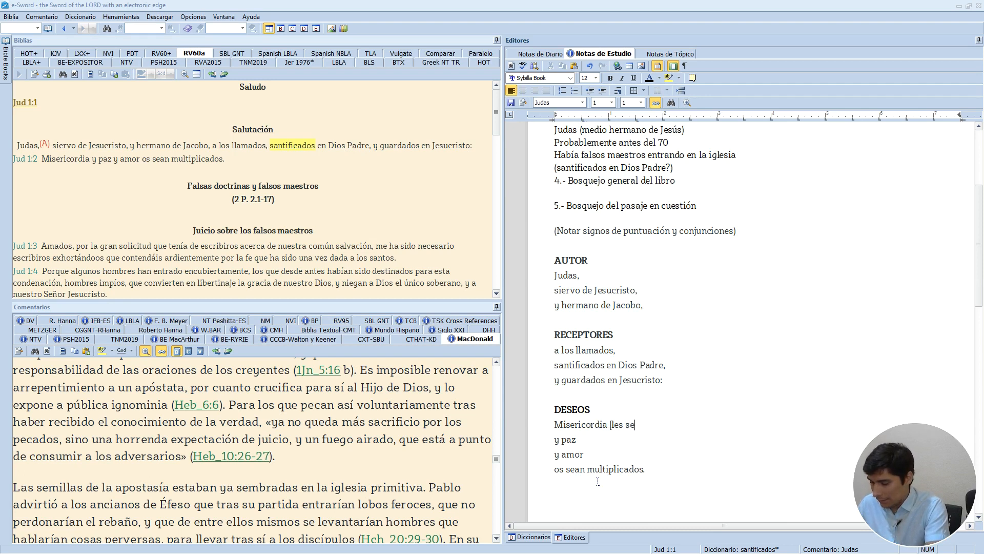
text(a m)
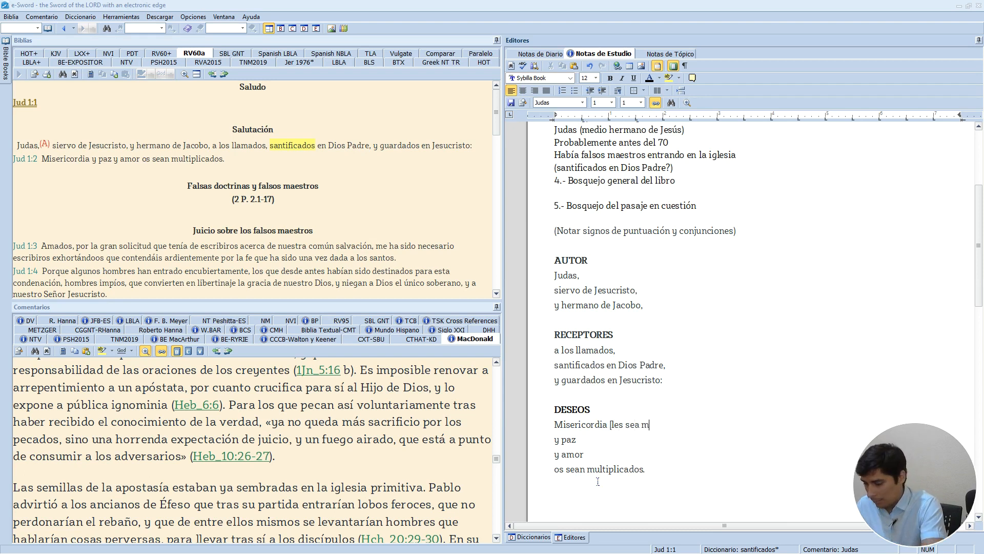
text(ultiplicada)
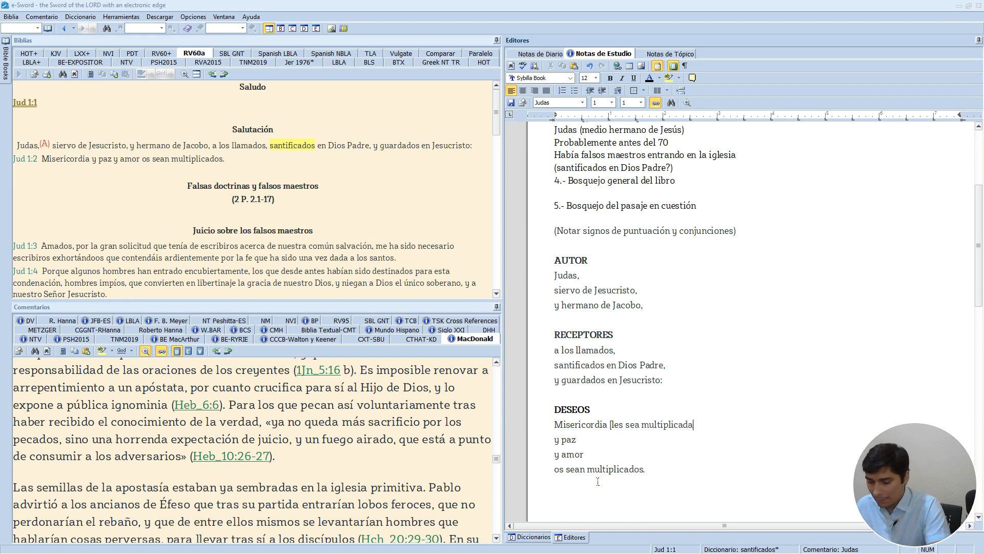
text(])
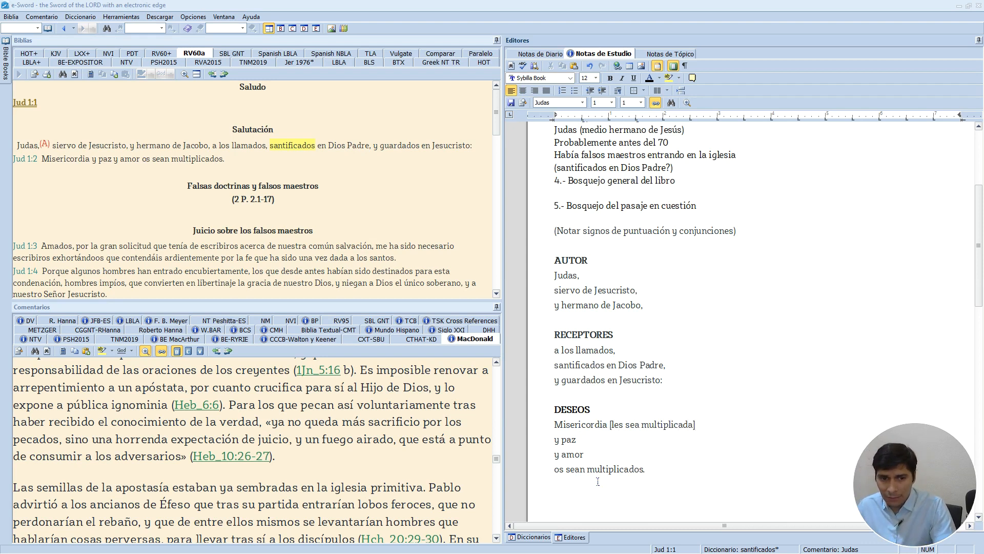
- Copy the phrase "[les sea multiplicada]" from the "Misericordia" line to the end of the "y paz" line
key(shift+Up)
key(ctrl+shift+Right)
key(ctrl+shift+Right)
key(ctrl+shift+Right)
key(ctrl+shift+Left)
key(ctrl+c)
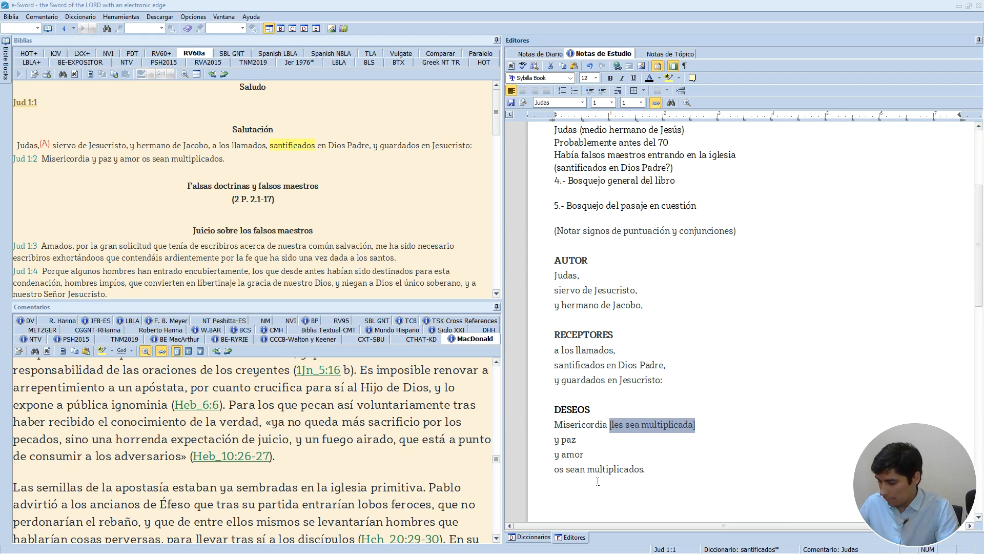
key(Down)
key(ctrl+v)
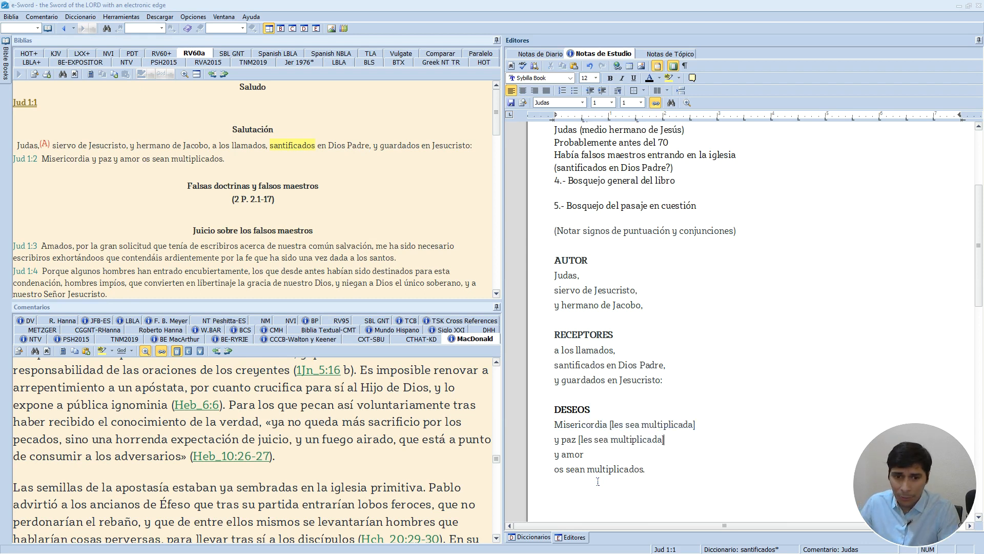
- Add the copied phrase after "y amor" in its masculine form, "[les sea multiplicado]"
key(ctrl+v)
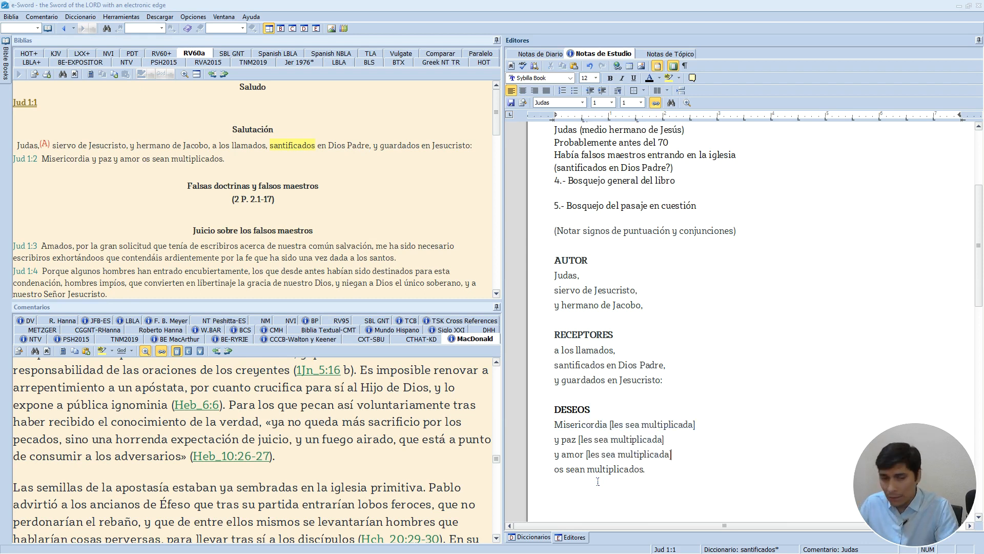
key(BackSpace)
text(o)
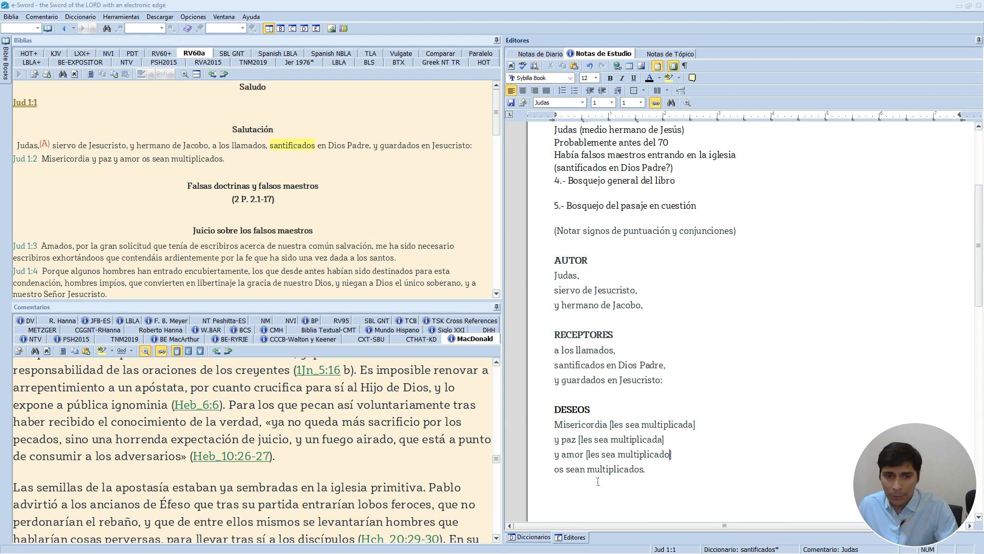
text(])
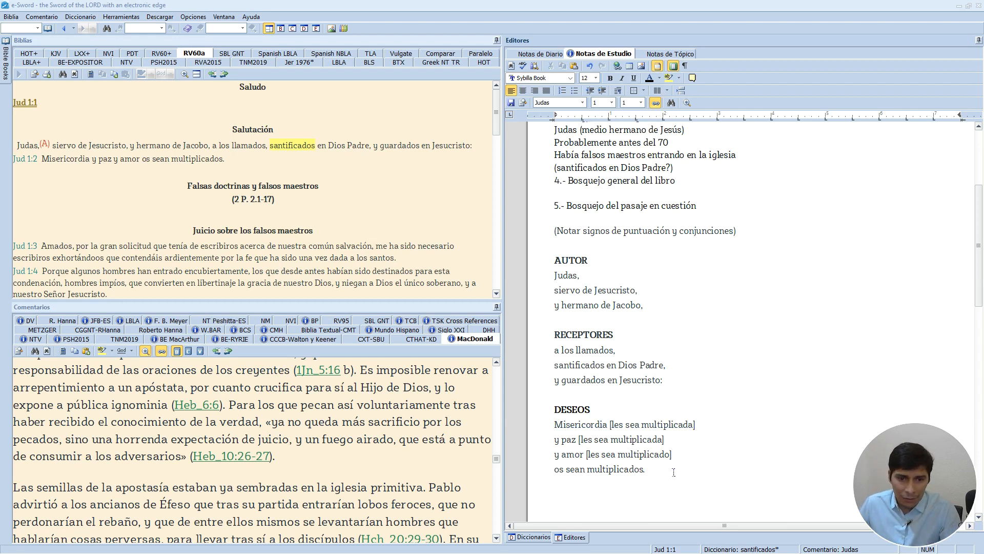
- Underline the line "os sean multiplicados." at the end of the DESEOS section
drag(648, 470, 556, 481)
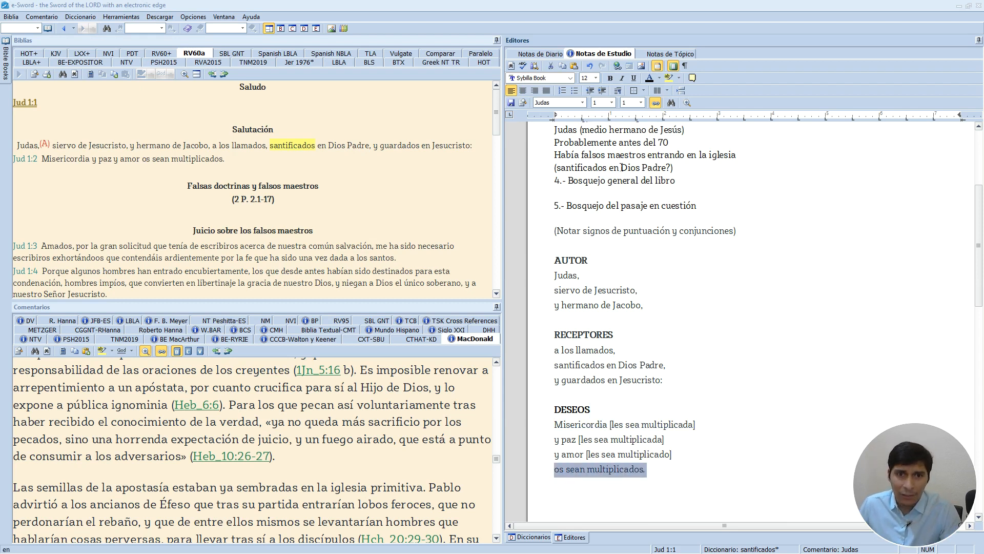
click(635, 79)
click(716, 506)
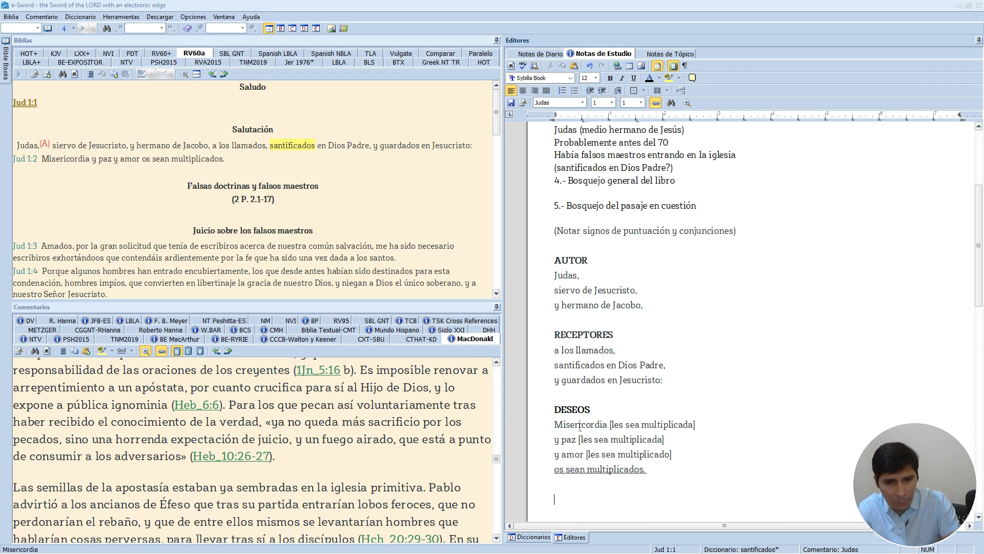
click(575, 454)
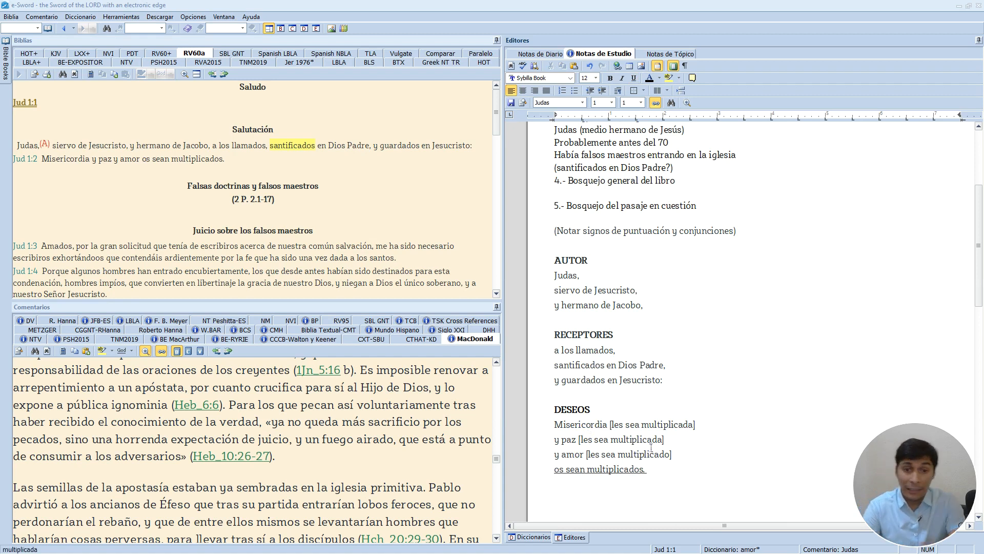
- Delete the "Título del sermón" paragraph below "Propósito" at the end of the notes and turn off bold
scroll(702, 400, up, 5)
scroll(651, 448, down, 4)
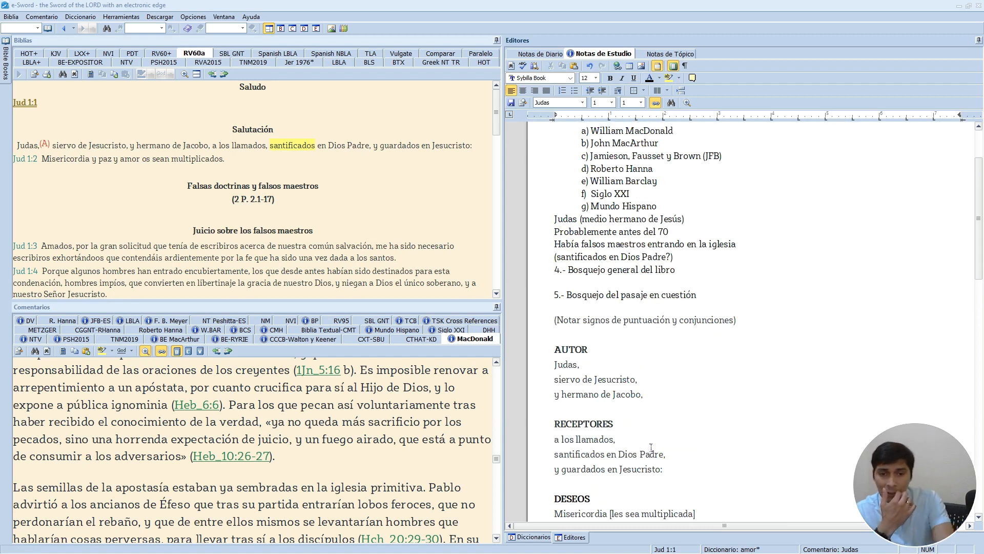
scroll(651, 452, down, 1)
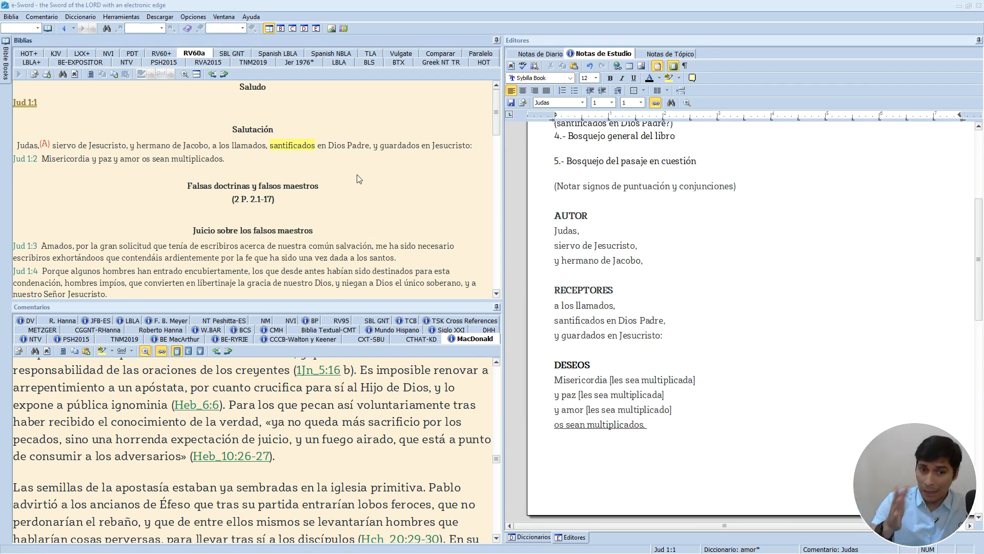
scroll(732, 342, down, 15)
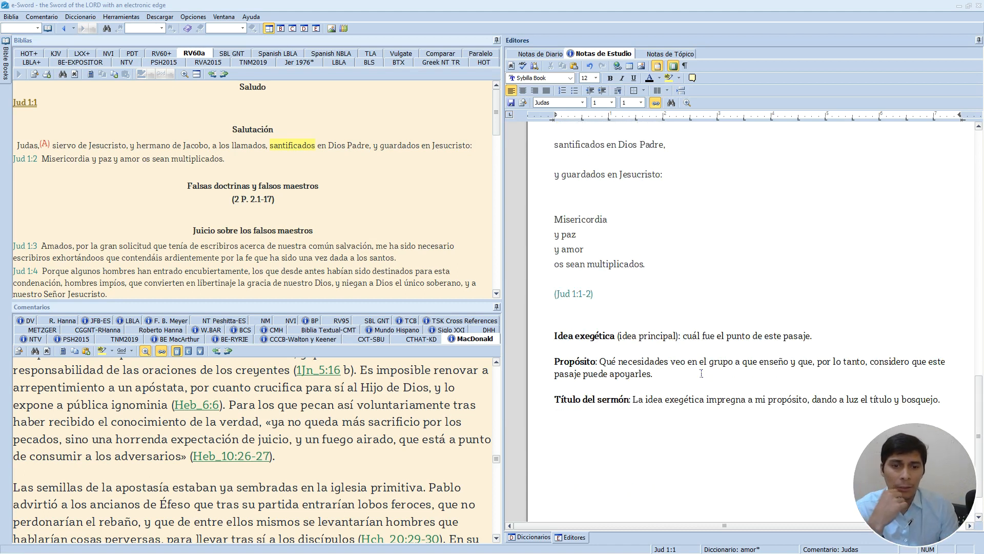
scroll(701, 373, up, 10)
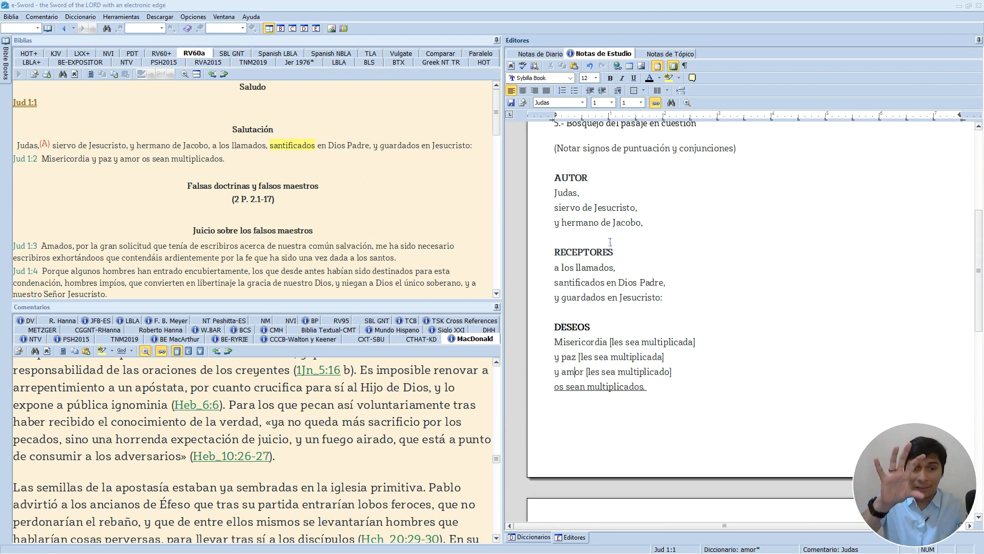
scroll(697, 214, down, 12)
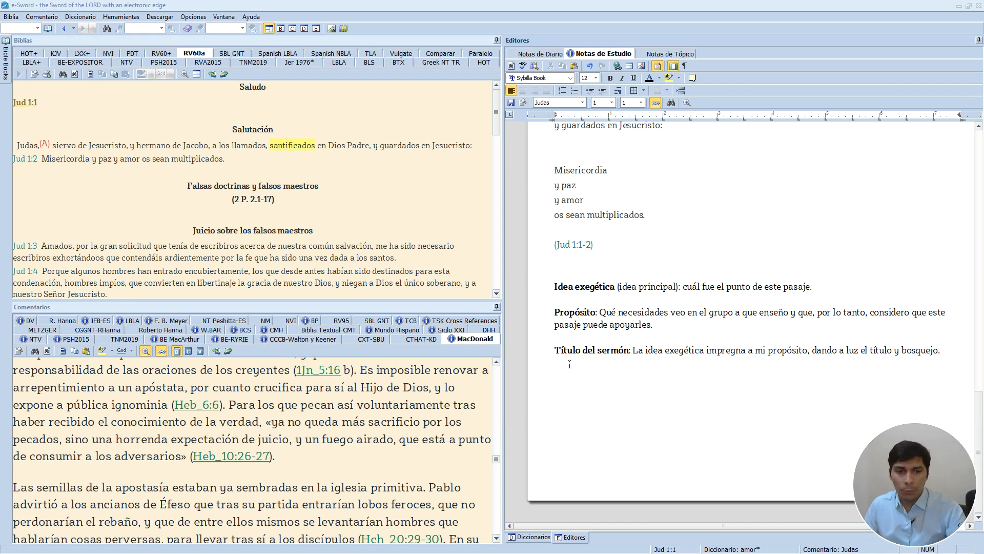
drag(555, 352, 951, 357)
key(Delete)
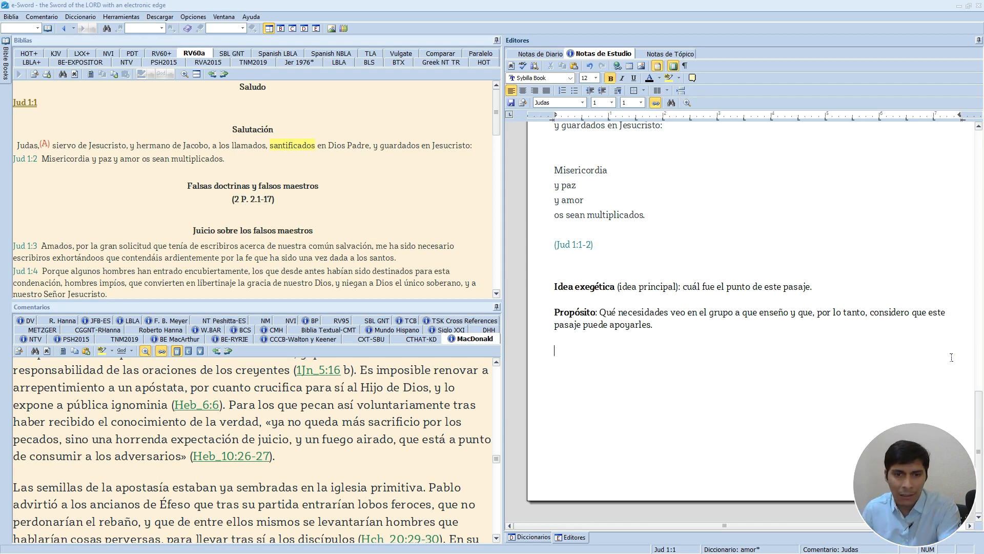
key(ctrl+b)
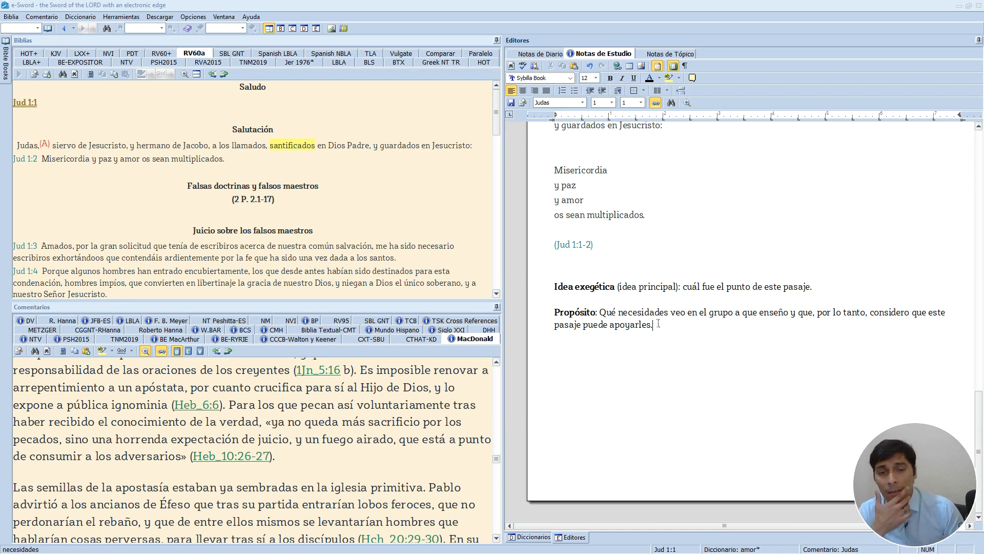
- Return to the beginning of the Judas study notes and save them
scroll(658, 323, up, 7)
scroll(658, 321, down, 3)
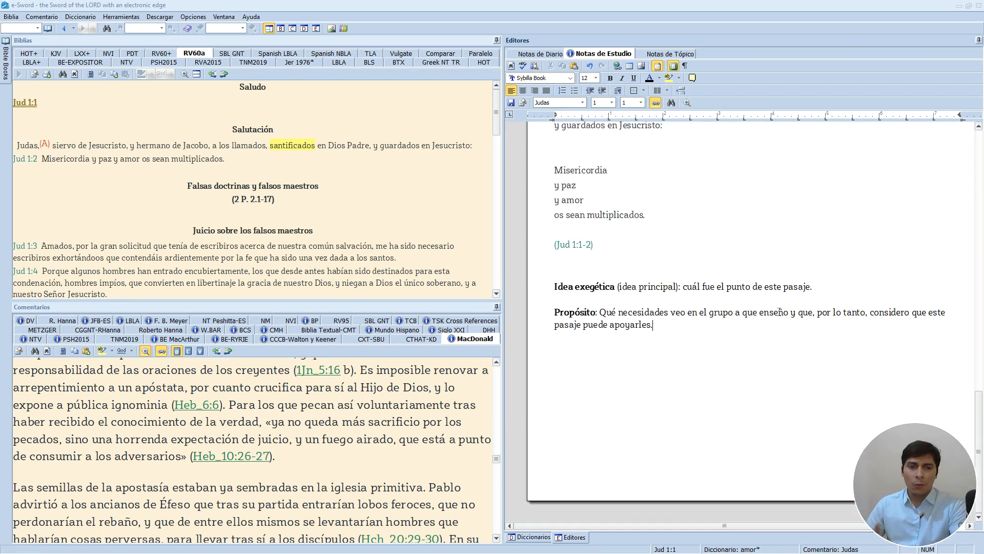
scroll(779, 311, up, 15)
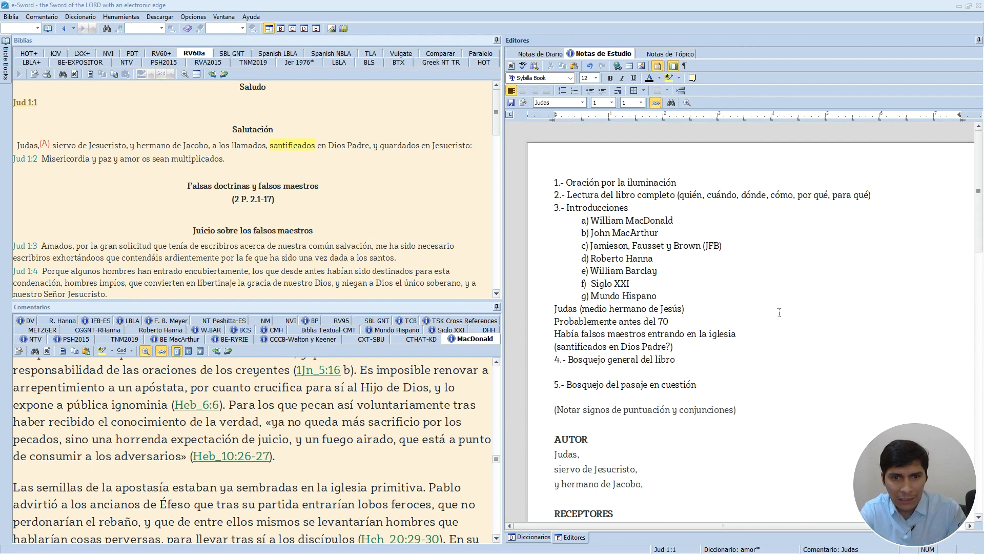
click(512, 103)
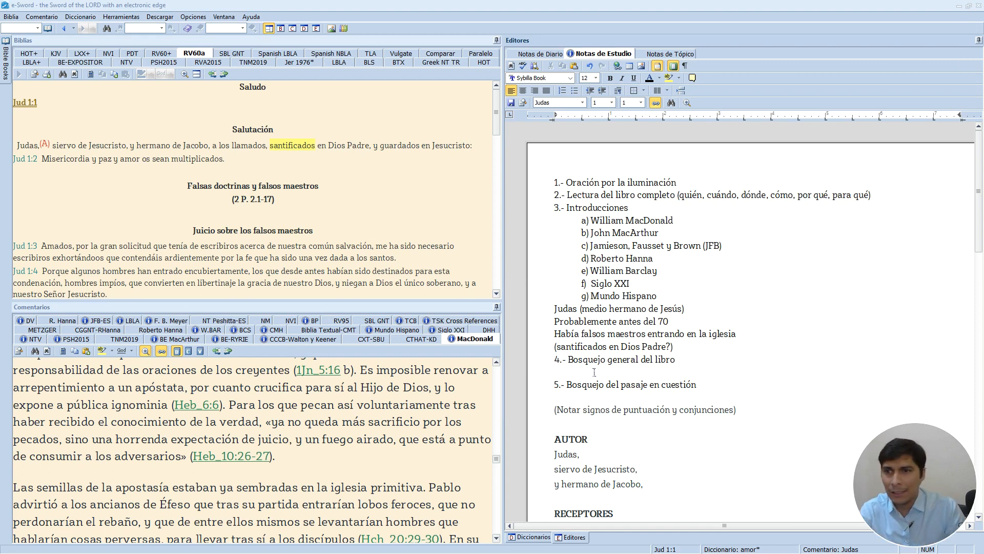
- Show only the Bible text and examine the section headings of Judas in RV60a from start to end
click(282, 26)
click(174, 54)
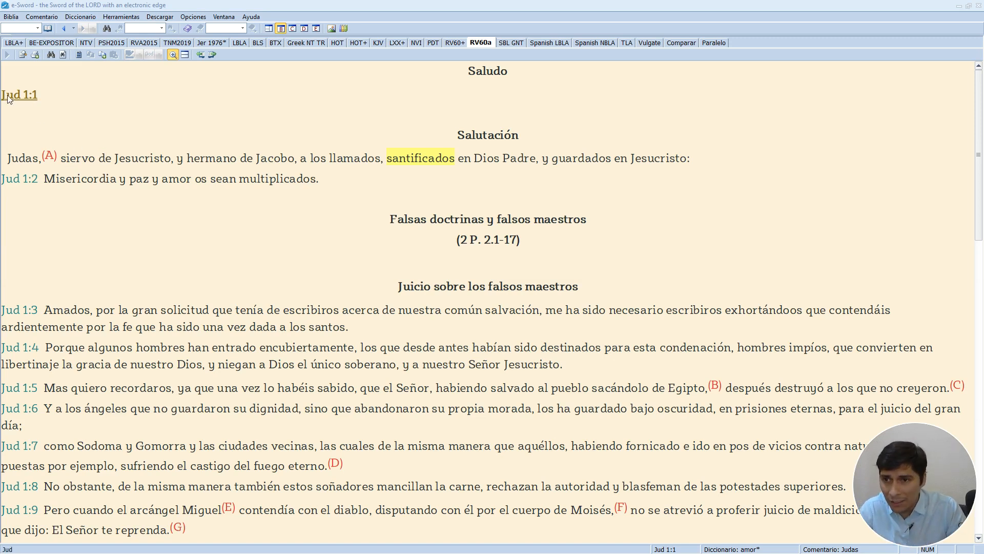
scroll(26, 106, down, 5)
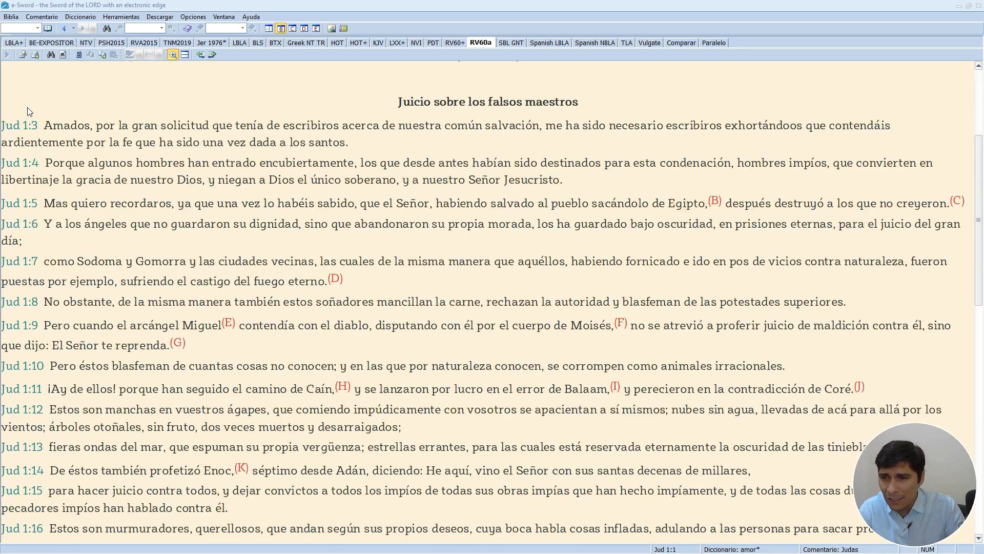
scroll(27, 109, down, 8)
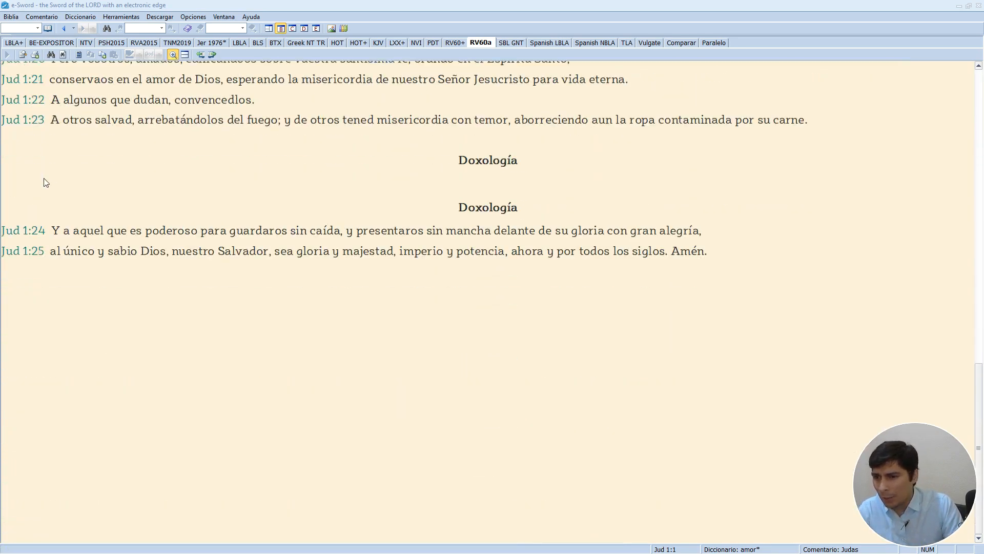
scroll(55, 200, up, 6)
scroll(55, 200, up, 7)
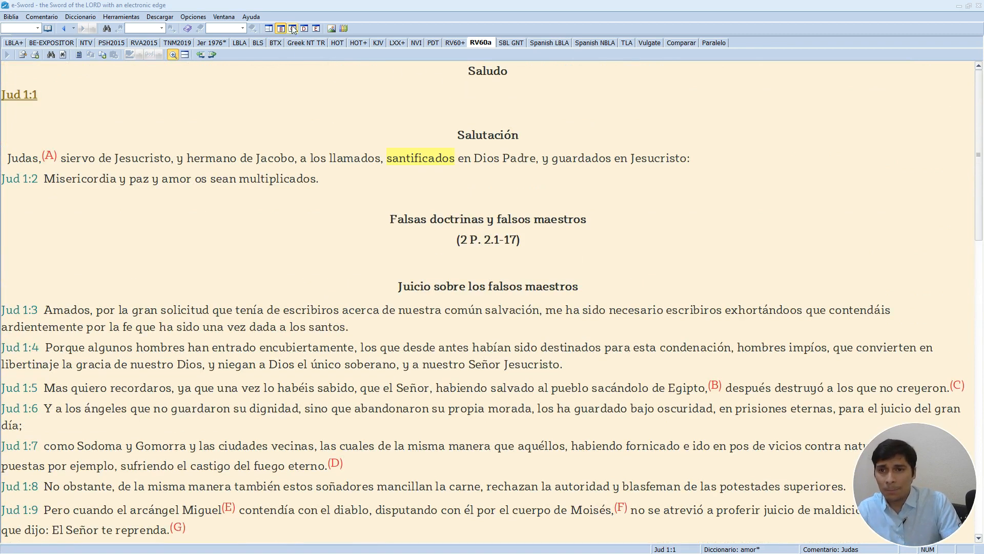
- Go to 1 Timoteo 3:11 in the RV60a Bible and review how the chapter is divided by section headings
click(49, 29)
scroll(85, 158, up, 3)
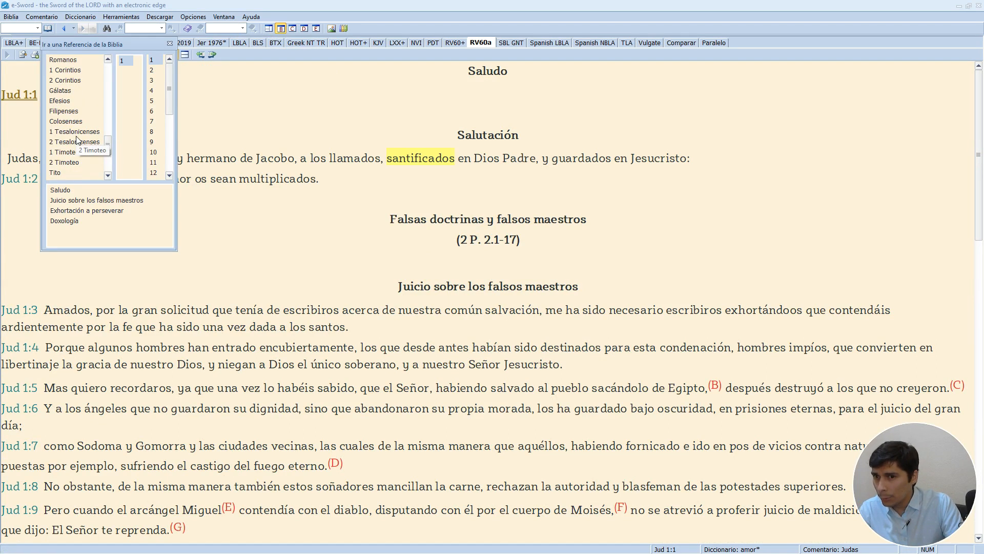
click(69, 151)
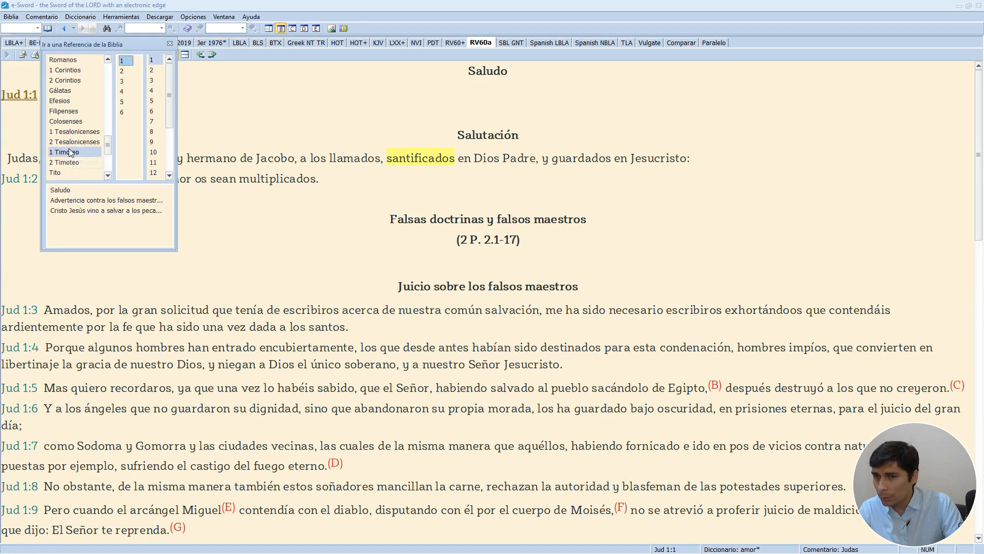
click(122, 81)
click(154, 161)
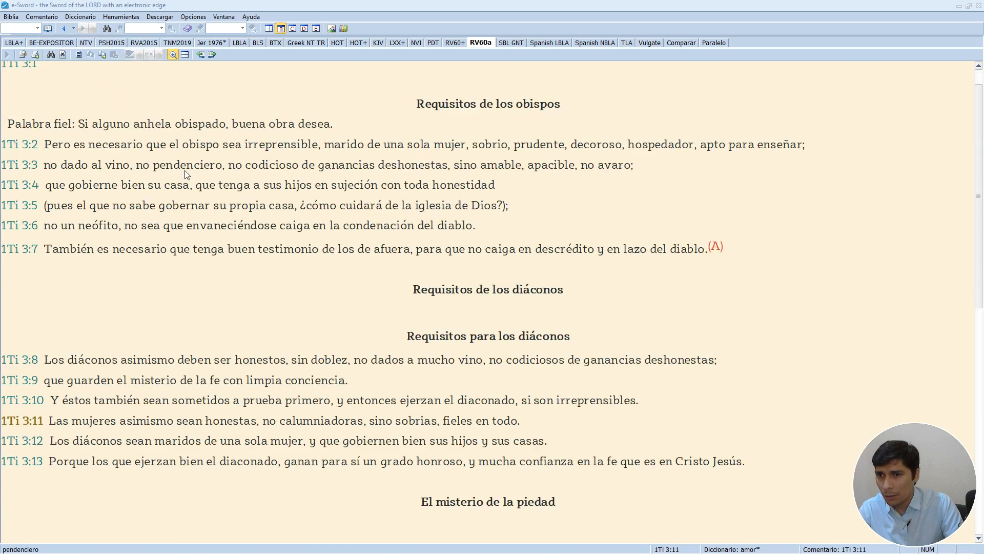
scroll(185, 170, down, 7)
scroll(186, 176, up, 8)
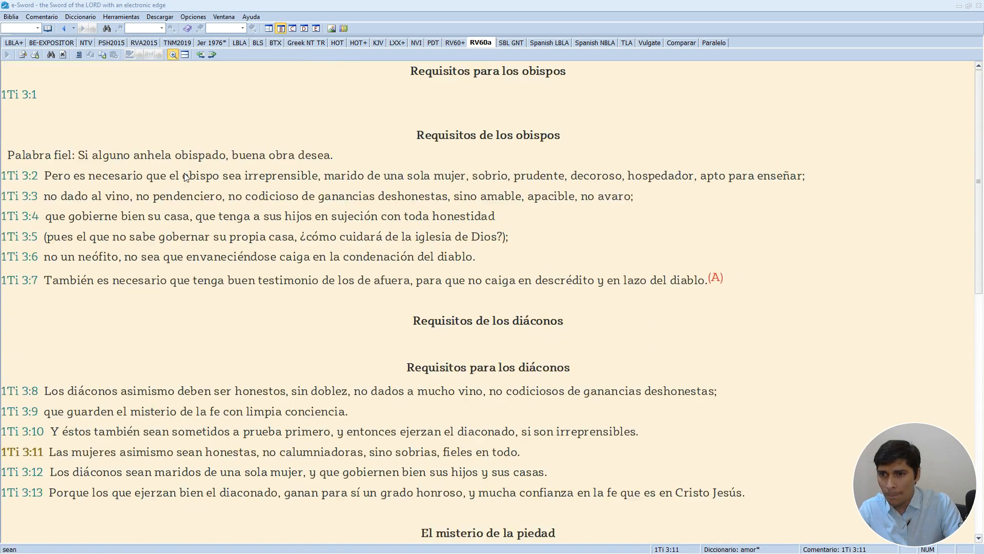
- Go to Colosenses 1:9 in the RV60a Bible and review the section headings of chapter 1
click(48, 28)
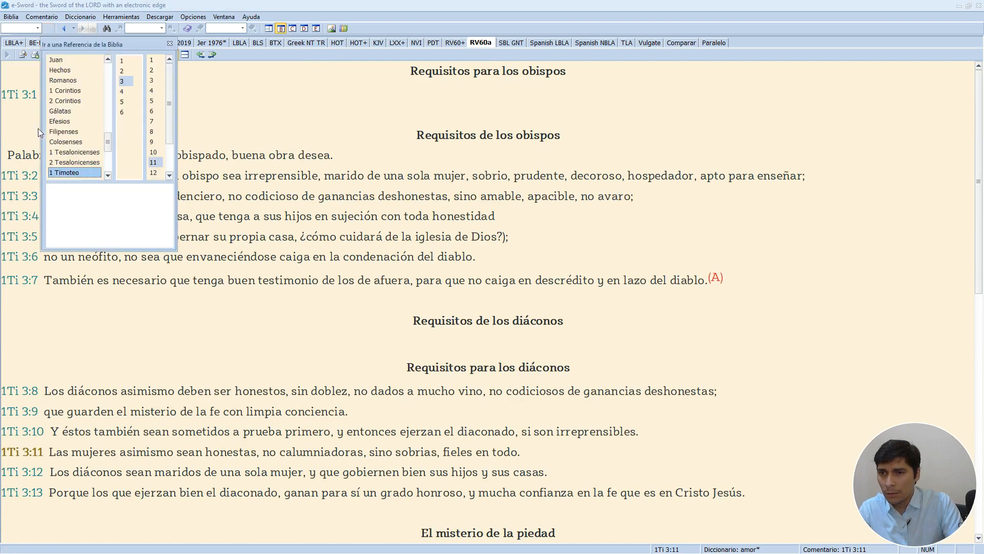
click(78, 141)
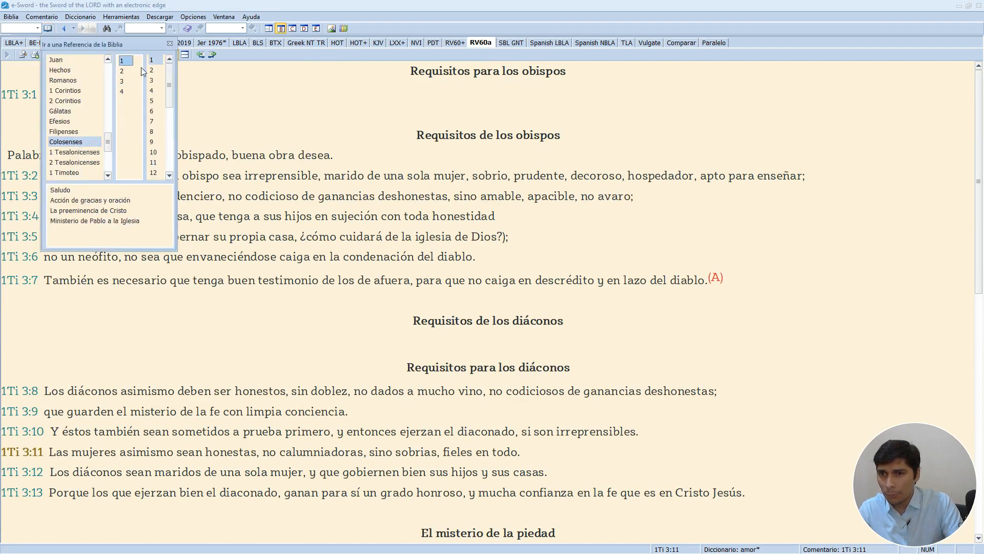
click(159, 141)
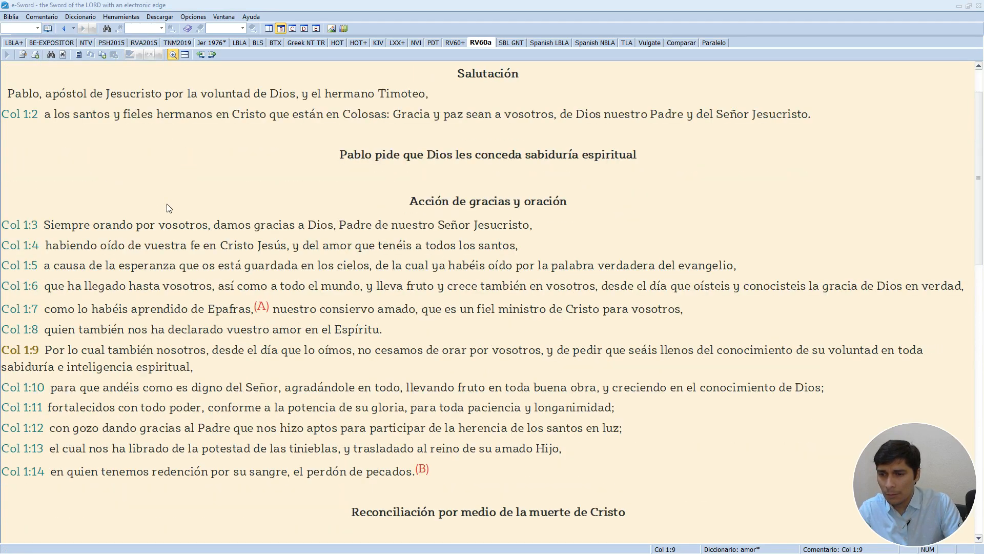
scroll(169, 208, down, 15)
scroll(210, 294, up, 4)
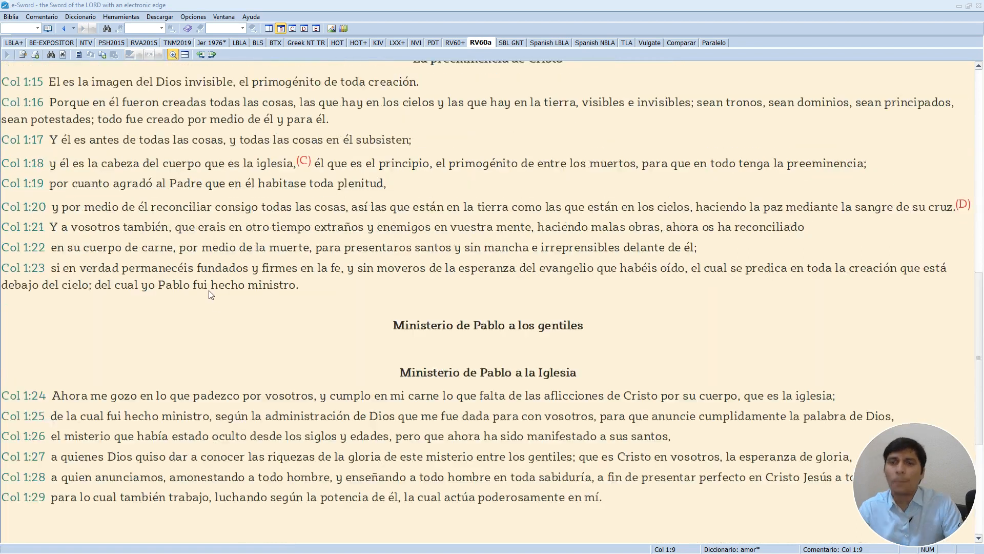
scroll(83, 305, up, 5)
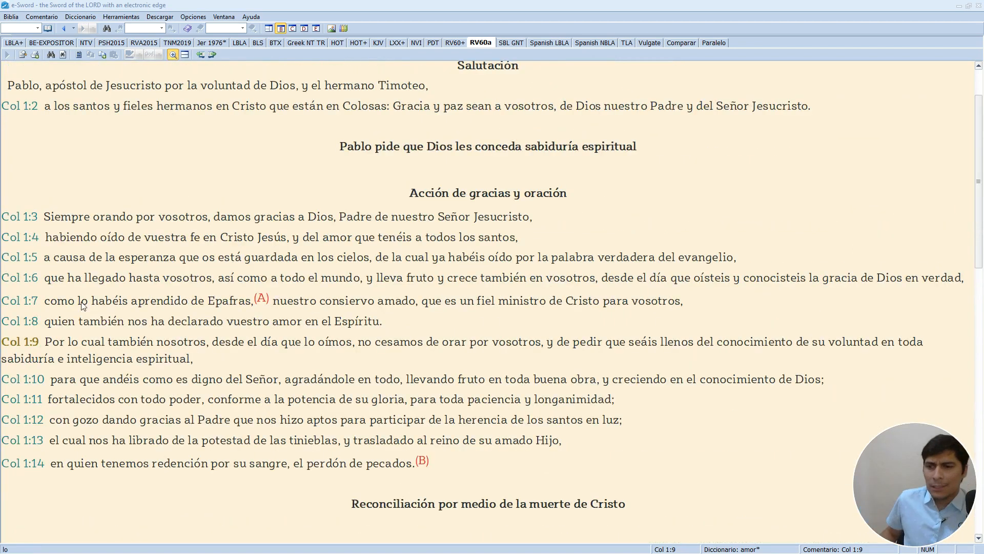
- Show only the study notes for Colosenses 1:9 and write "Col.1.9" with "Texto" on the line below
click(316, 29)
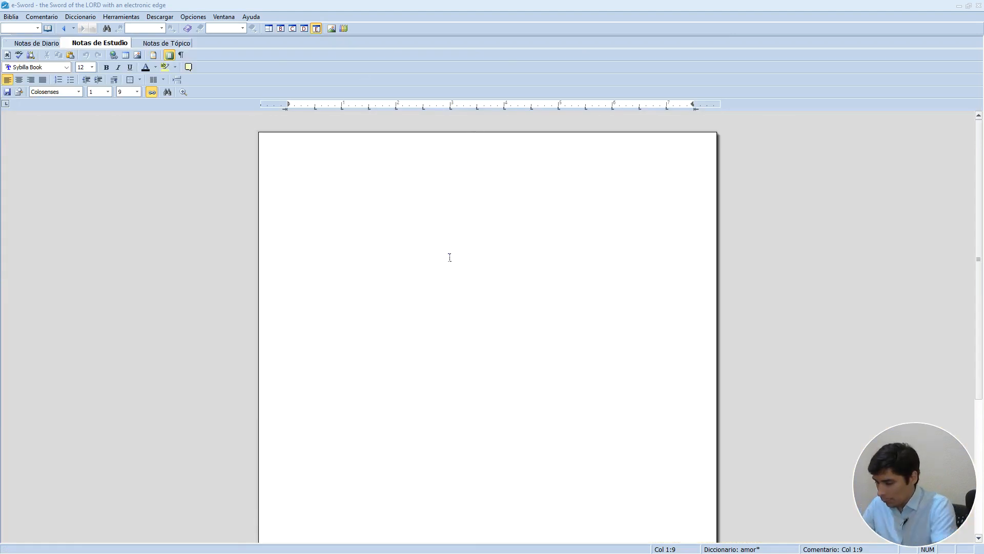
text(Col.1.)
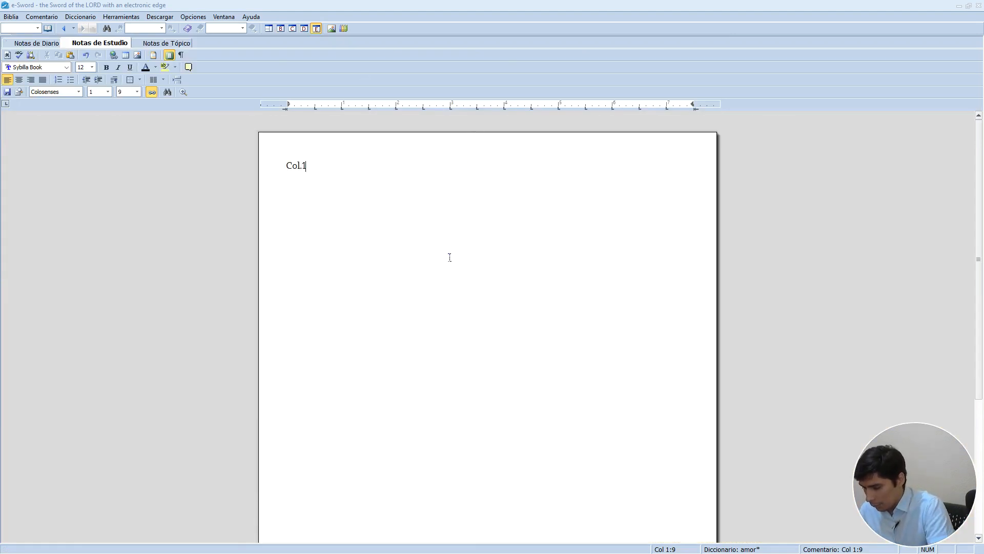
text(9)
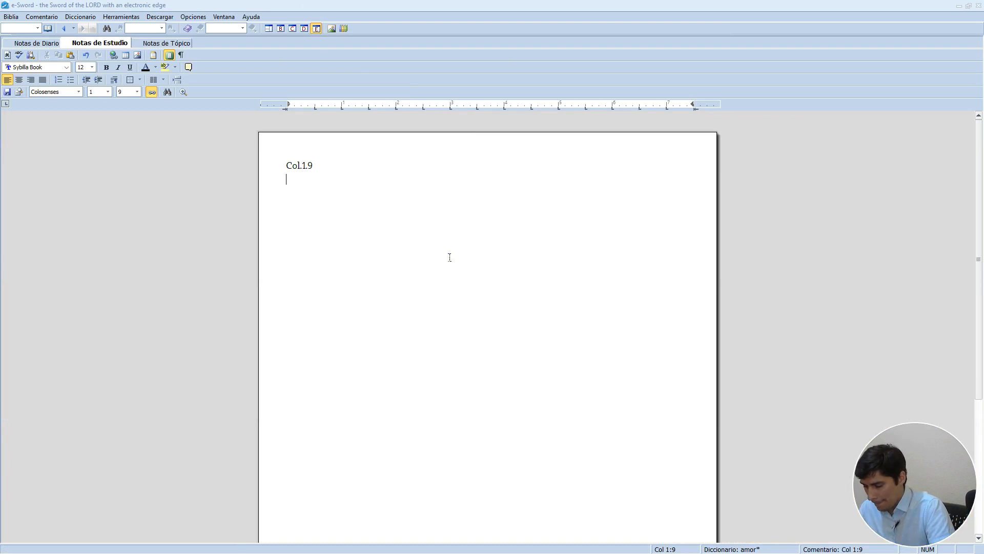
key(Return)
text(Texto)
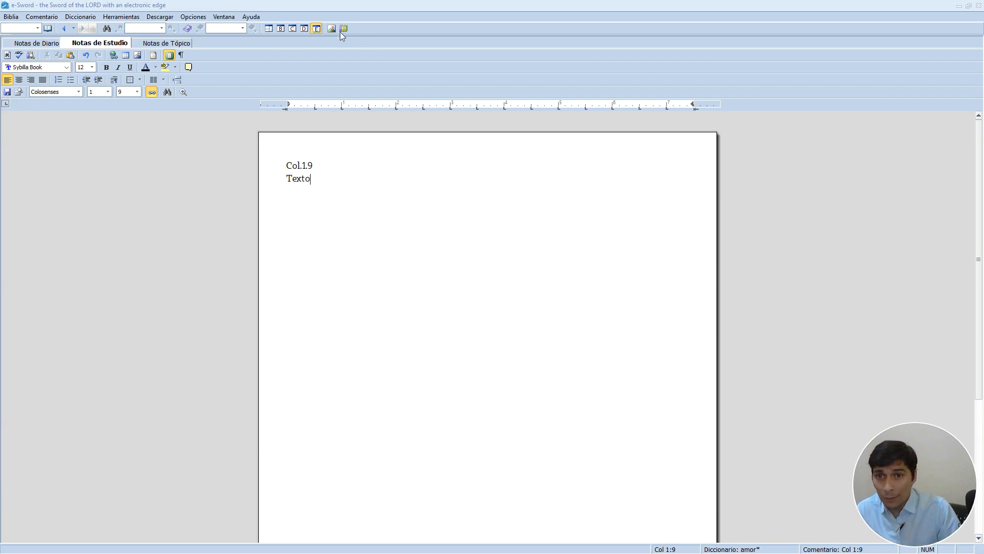
- Restore the combined layout with the dictionaries in view and reduce the Bible text to its smaller size
click(268, 29)
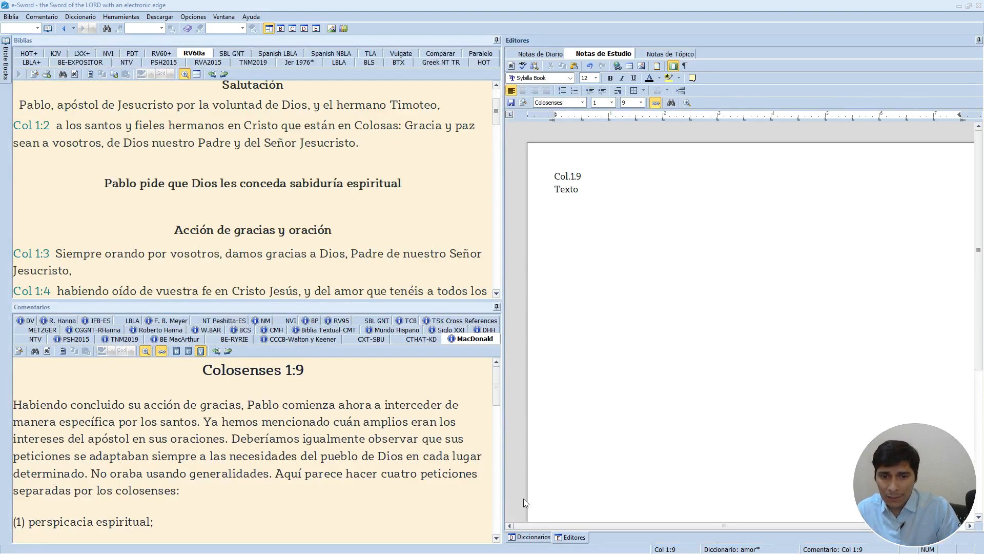
click(533, 537)
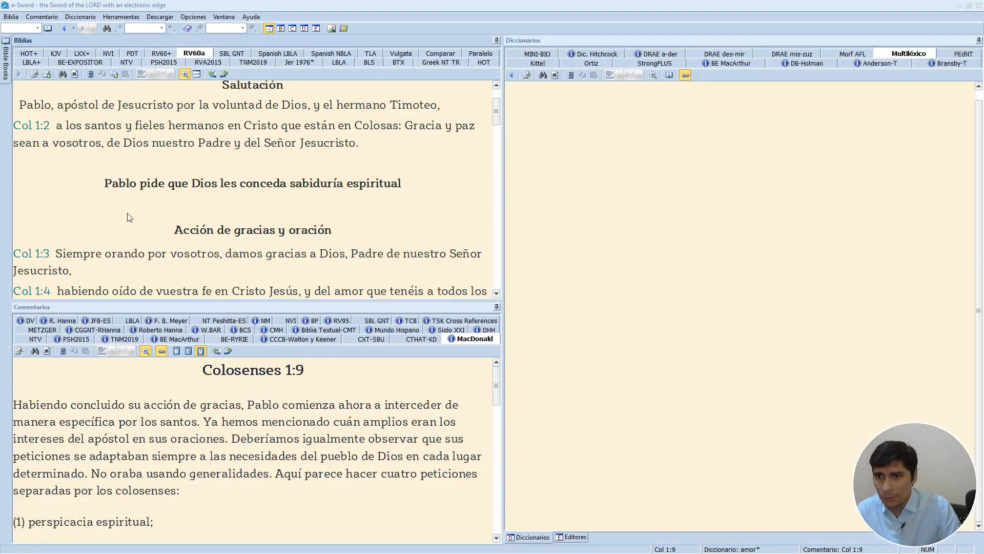
click(50, 129)
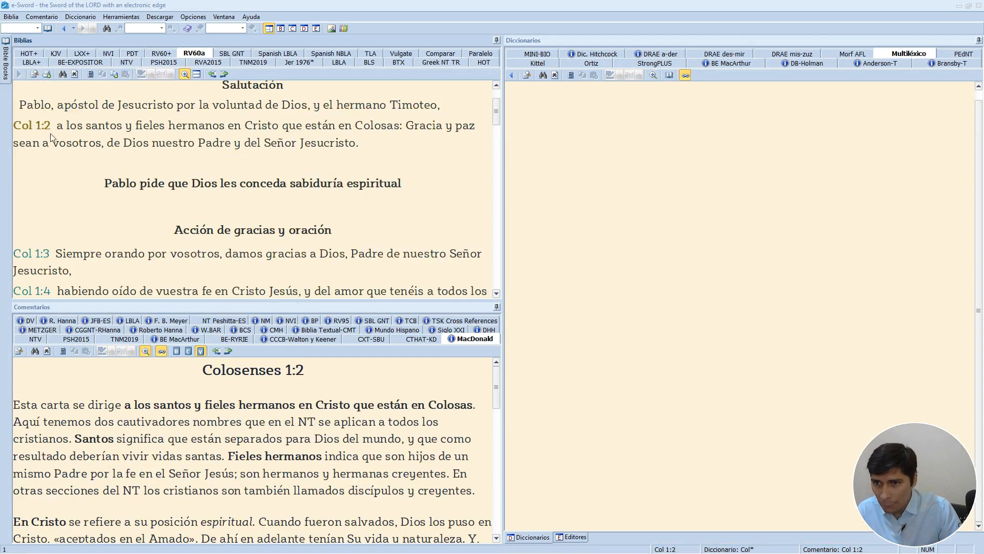
click(183, 75)
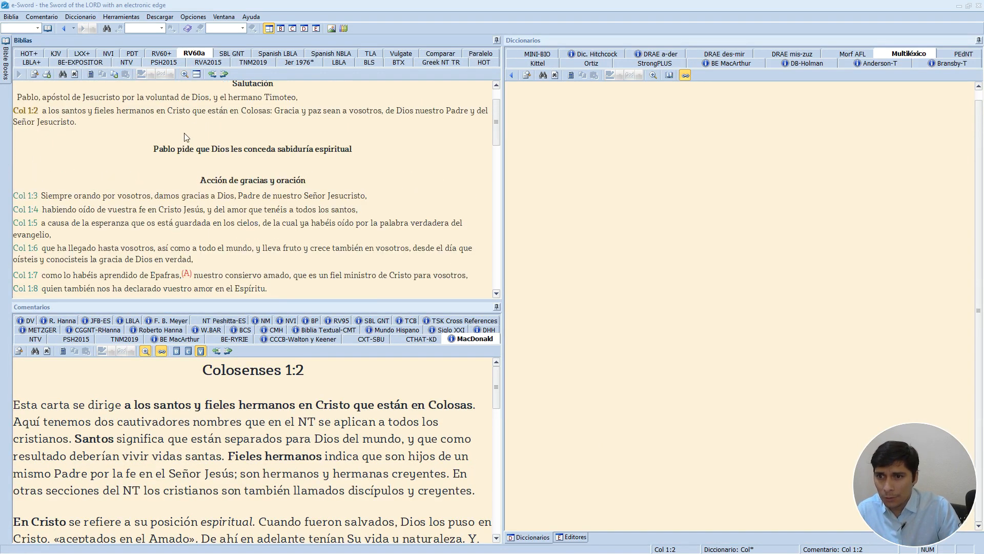
- Select Col 1:9 in the RV60a text and bring up its study notes beside the Bible
scroll(184, 136, down, 3)
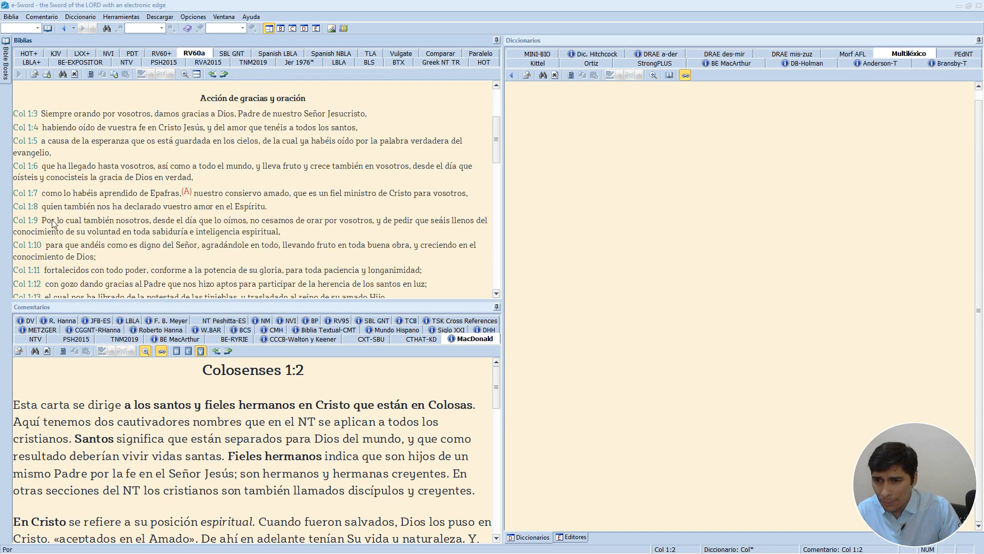
click(63, 234)
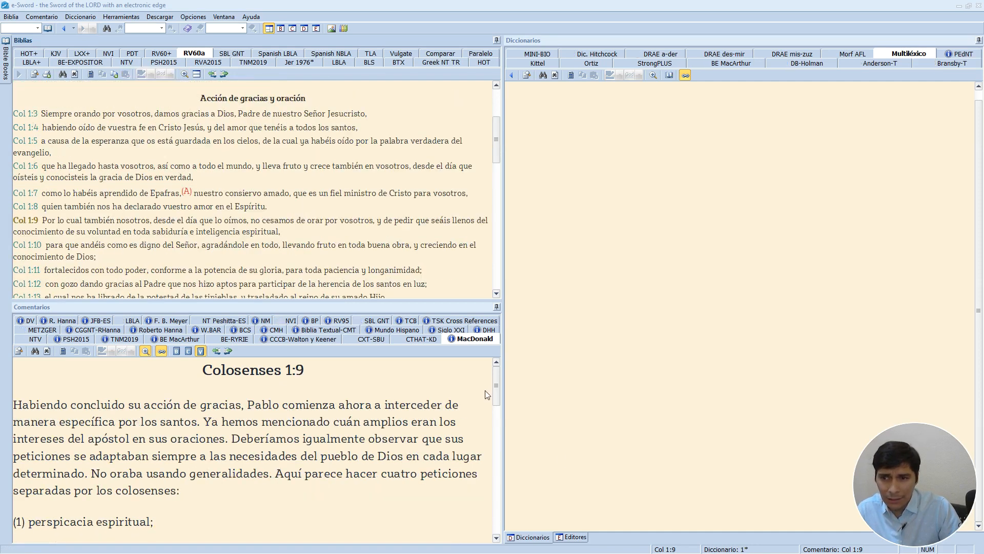
click(579, 537)
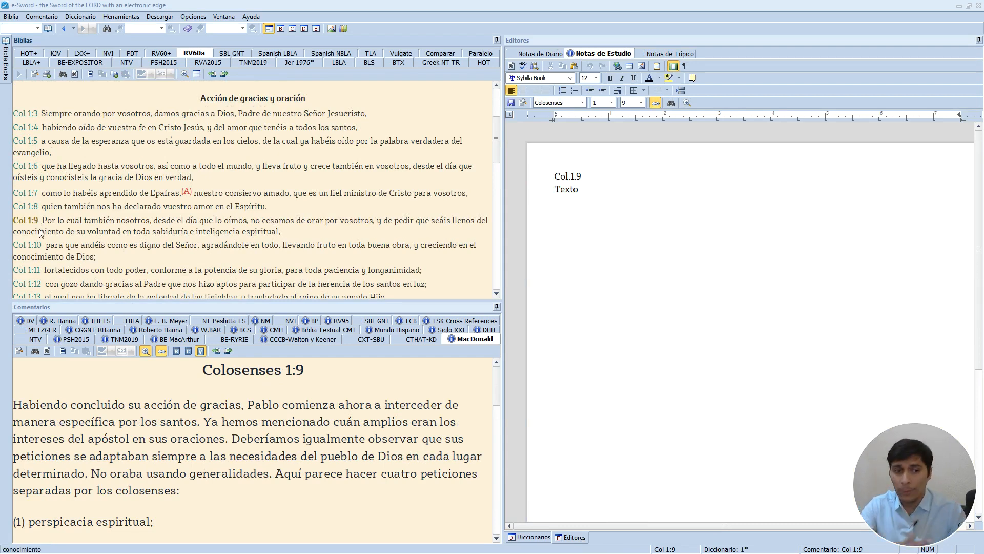
- Select Col 1:5 in the RV60a text and check its study notes, also looking briefly at the diary notes
drag(53, 222, 53, 213)
click(40, 202)
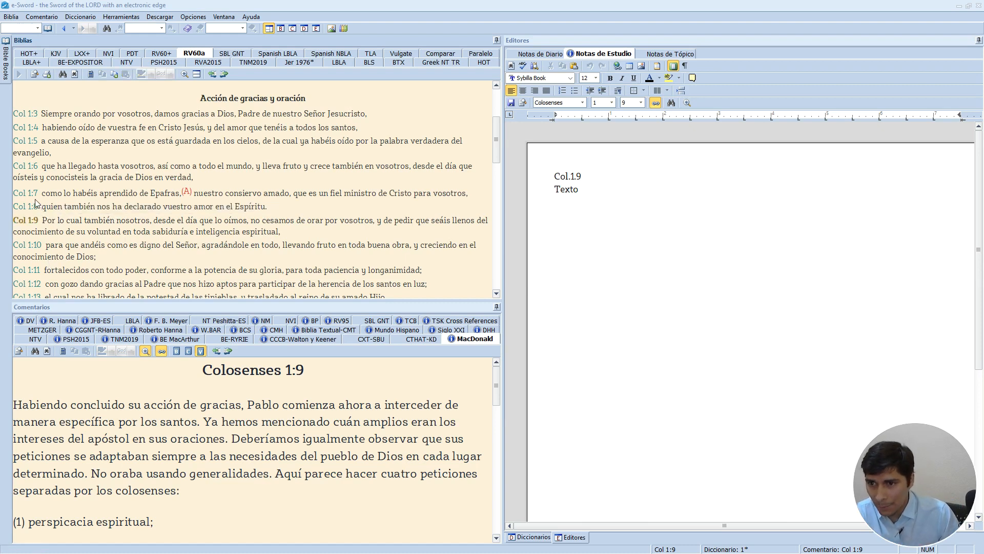
click(29, 143)
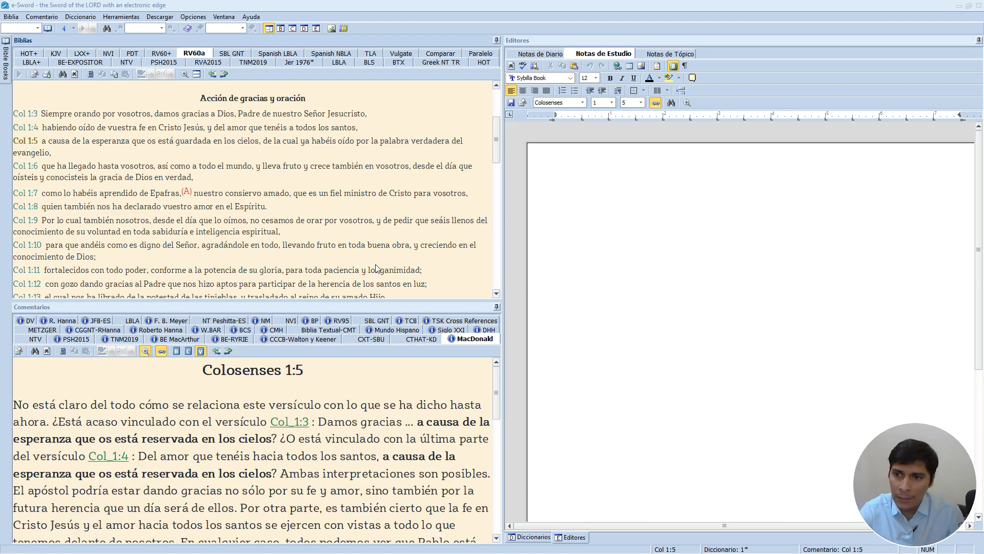
click(602, 211)
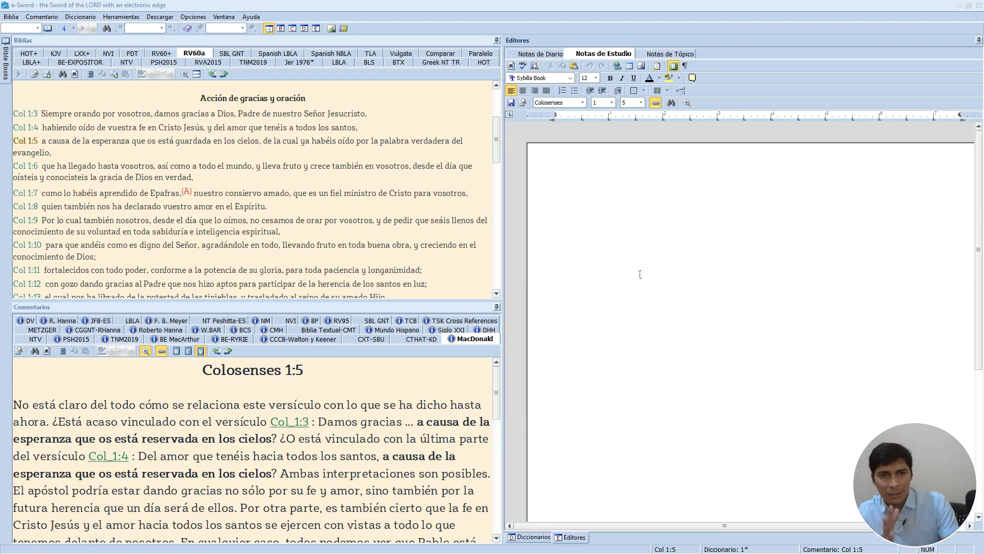
click(540, 53)
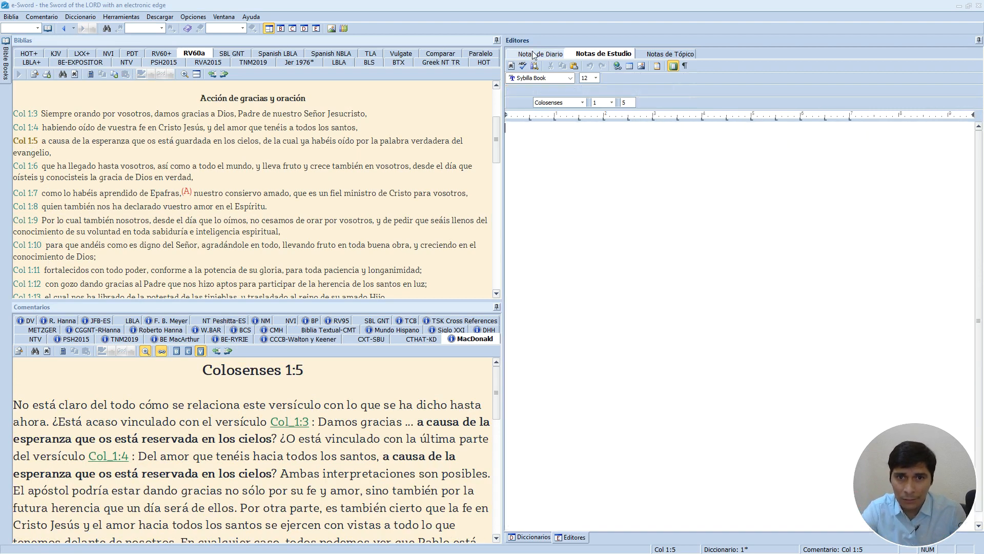
click(593, 54)
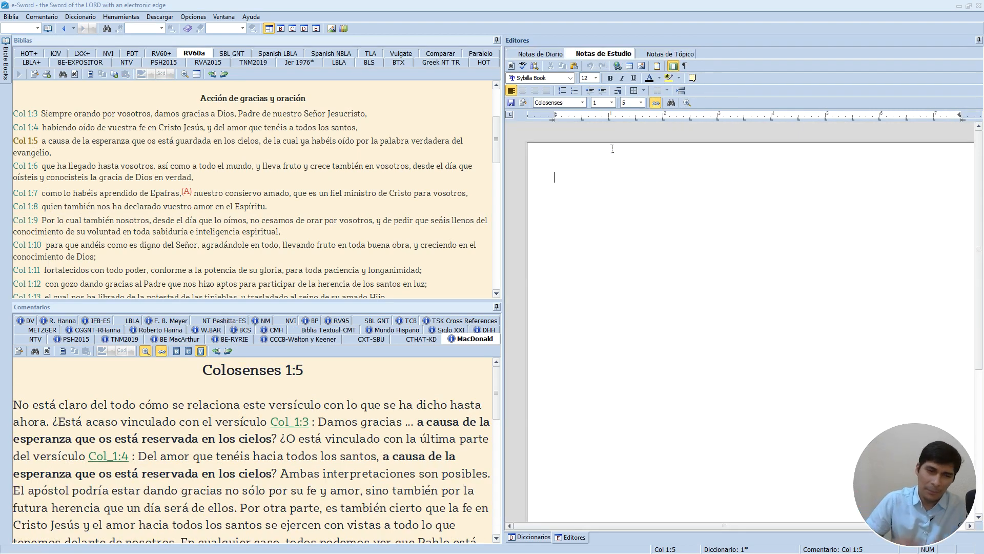